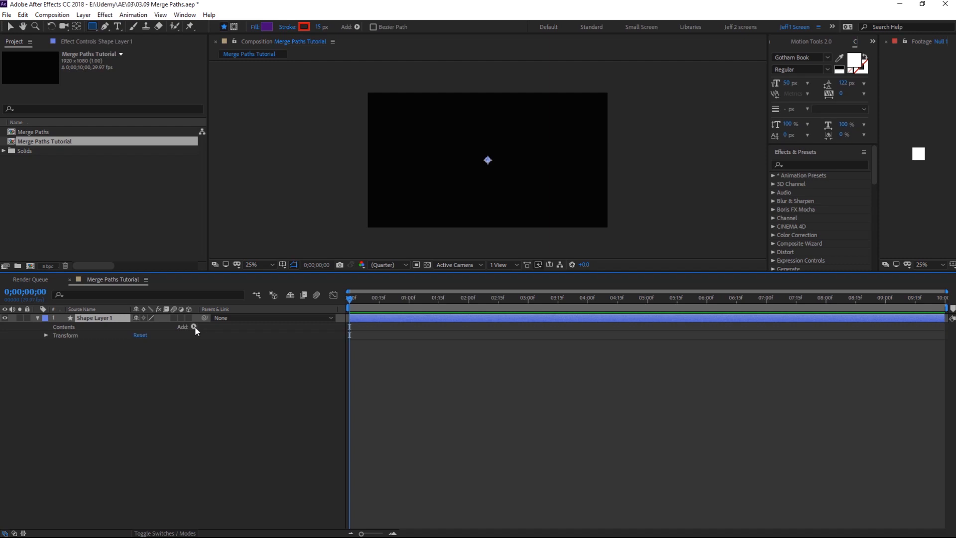
- Add an empty group to the shape layer's contents, containing an ellipse, a fill and a stroke
{"action": "left_click", "coordinate": [194, 327]}
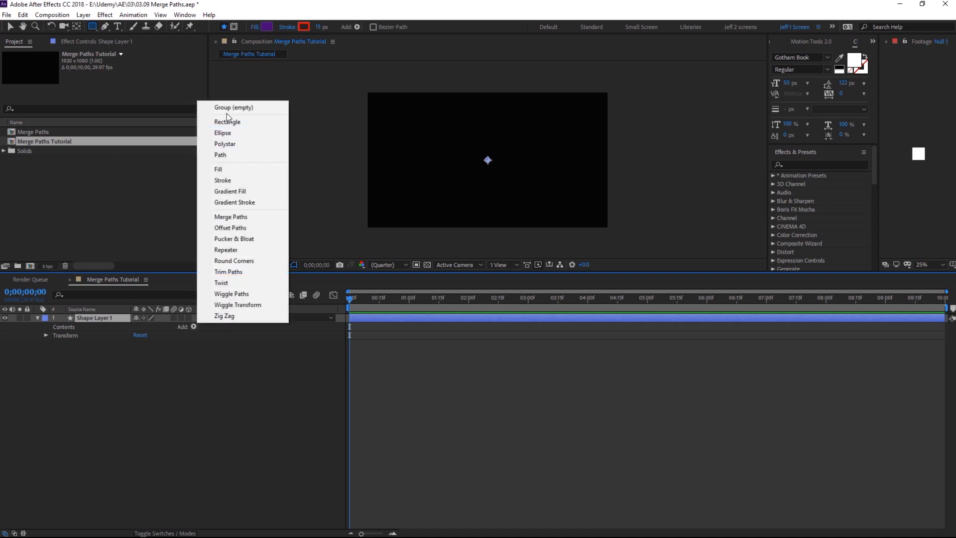
{"action": "left_click", "coordinate": [226, 113]}
{"action": "left_click", "coordinate": [194, 327]}
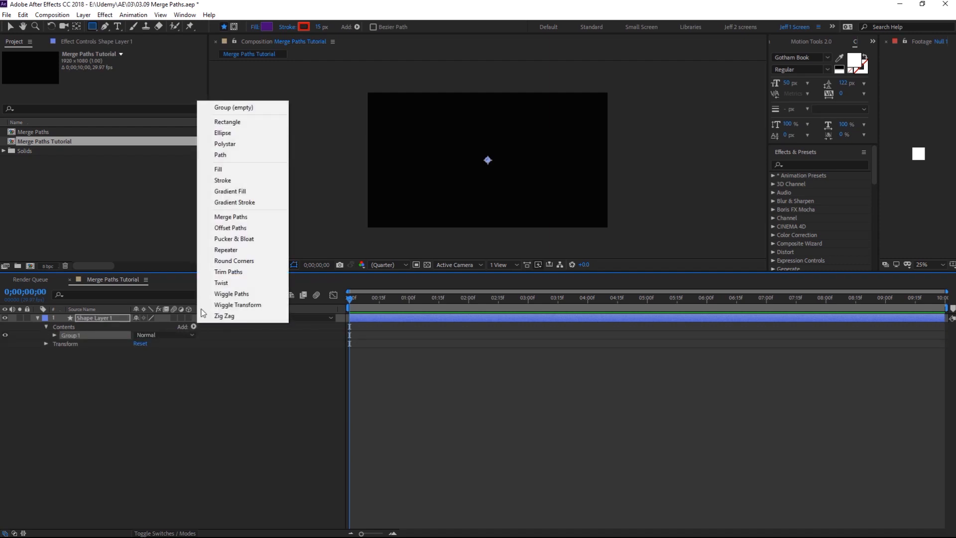
{"action": "left_click", "coordinate": [230, 133]}
{"action": "left_click", "coordinate": [193, 327]}
{"action": "left_click", "coordinate": [229, 170]}
{"action": "left_click", "coordinate": [194, 327]}
{"action": "left_click", "coordinate": [239, 183]}
- Rename the shape layer as camera and the group with the ellipse as lens
{"action": "left_click", "coordinate": [89, 318]}
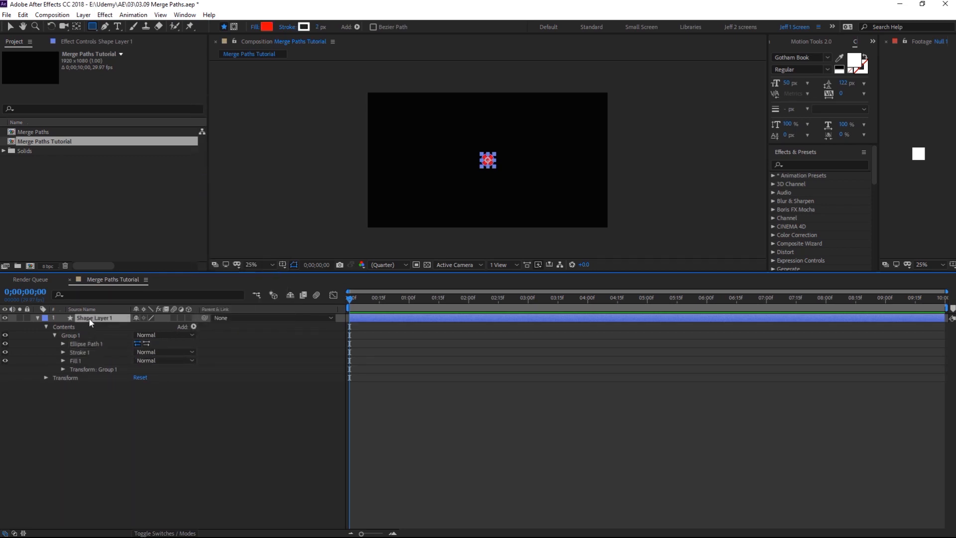
{"action": "key", "text": "Return"}
{"action": "type", "text": "camera"}
{"action": "left_click", "coordinate": [67, 342]}
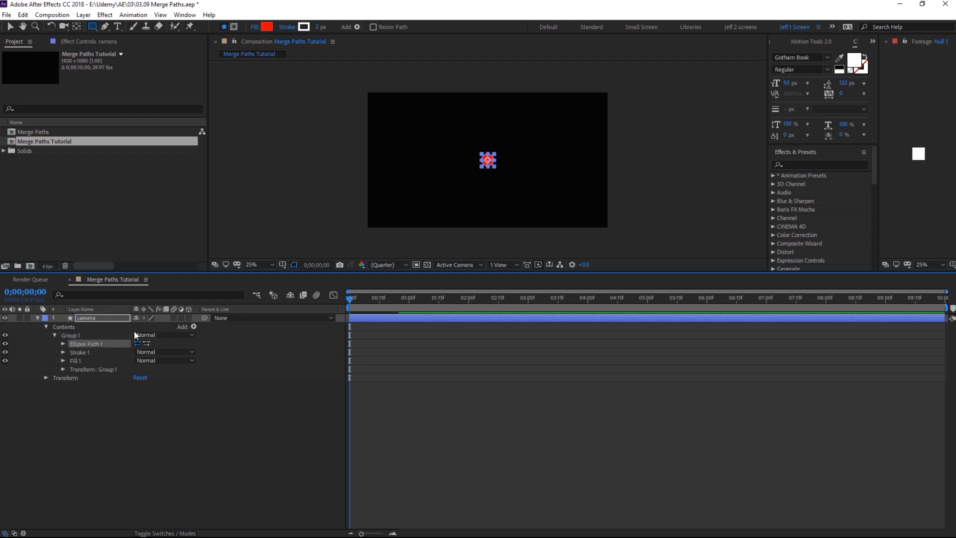
{"action": "left_click", "coordinate": [74, 335]}
{"action": "key", "text": "Return"}
{"action": "type", "text": "lens"}
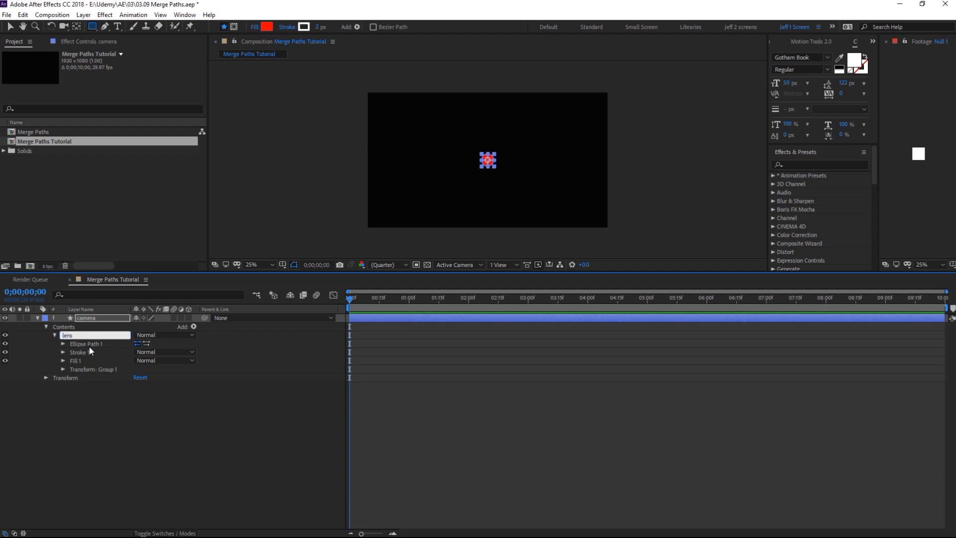
- Enlarge the lens ellipse proportionally to a size of 277 and change its fill to blue #3E79C9
{"action": "left_click", "coordinate": [63, 343]}
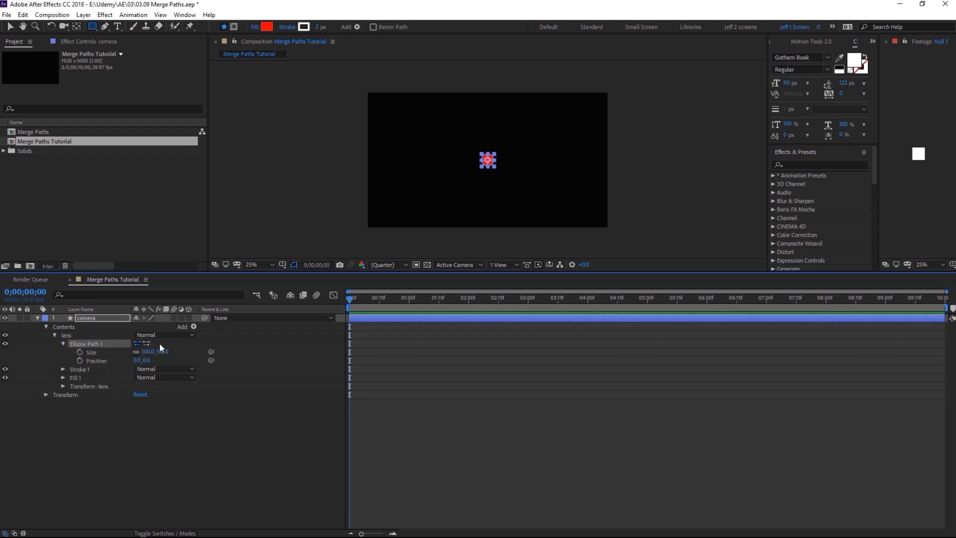
{"action": "left_click_drag", "start_coordinate": [146, 352], "coordinate": [222, 339]}
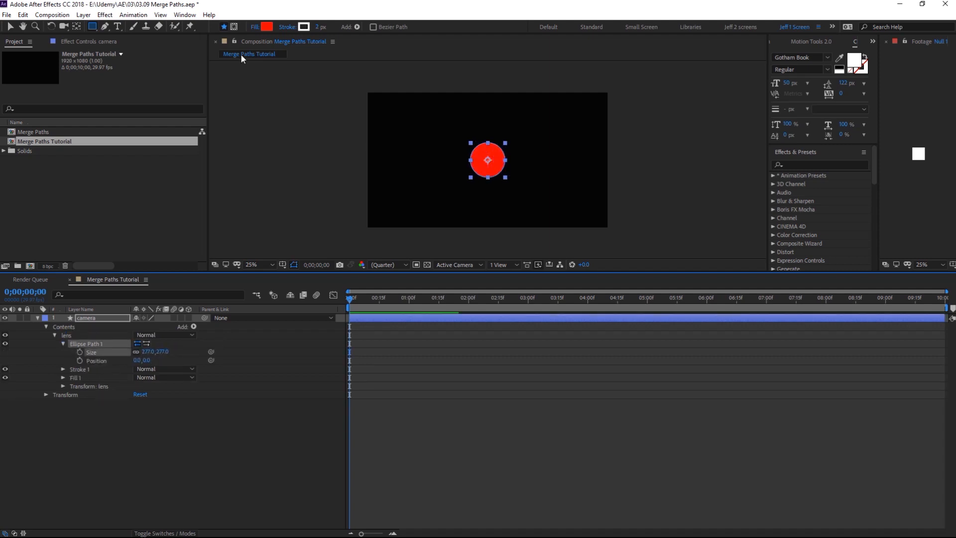
{"action": "left_click", "coordinate": [267, 26]}
{"action": "mouse_move", "coordinate": [497, 253]}
{"action": "left_mouse_down"}
{"action": "mouse_move", "coordinate": [497, 262]}
{"action": "mouse_move", "coordinate": [461, 260]}
{"action": "mouse_move", "coordinate": [449, 239]}
{"action": "left_mouse_up"}
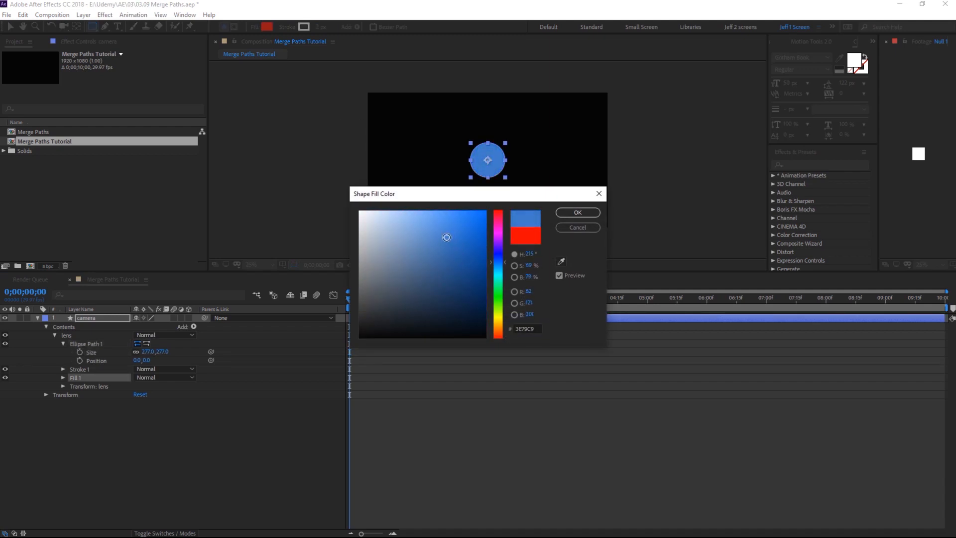
{"action": "left_click", "coordinate": [577, 212]}
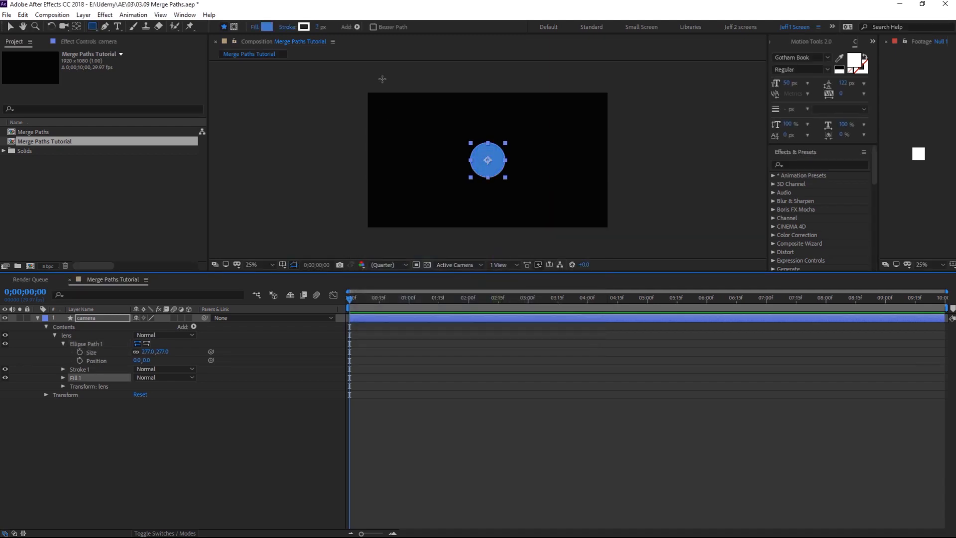
- Give the lens a darker blue #265798 stroke based on the fill colour, with a width of 43 px
{"action": "left_click", "coordinate": [304, 26]}
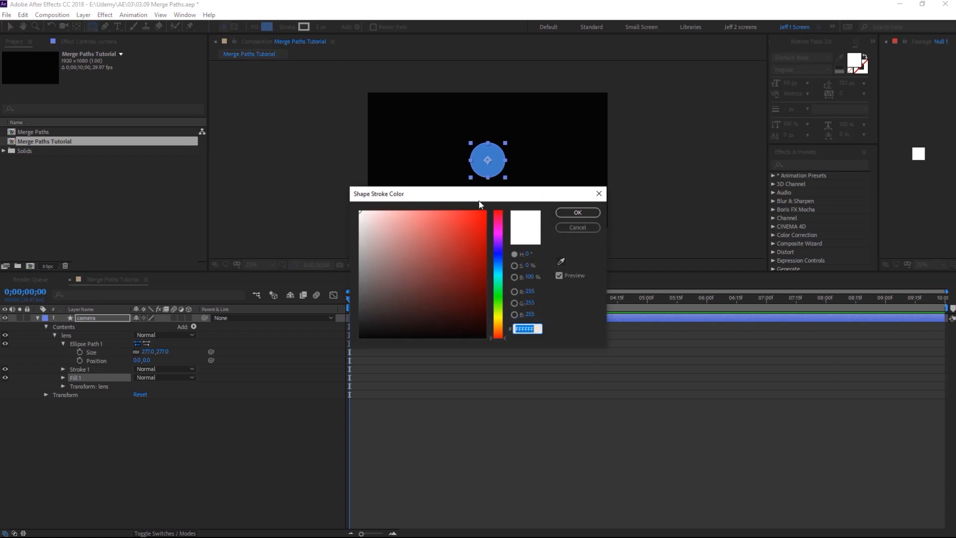
{"action": "left_click", "coordinate": [561, 260]}
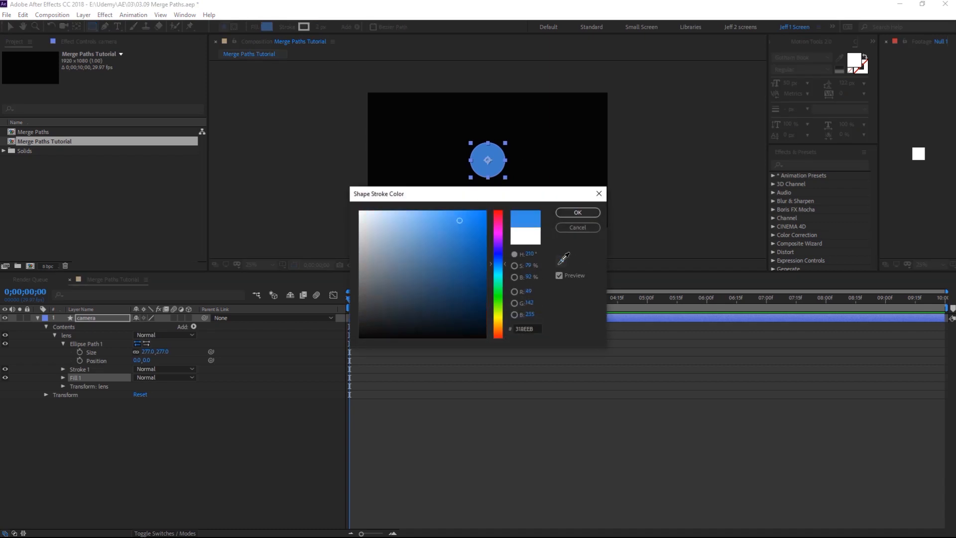
{"action": "left_click", "coordinate": [483, 153]}
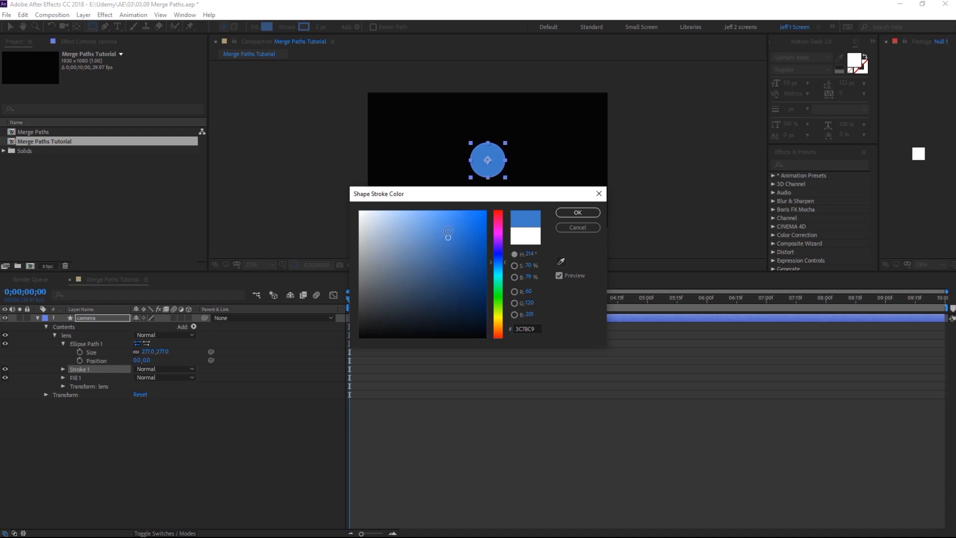
{"action": "left_click_drag", "start_coordinate": [448, 238], "coordinate": [454, 262]}
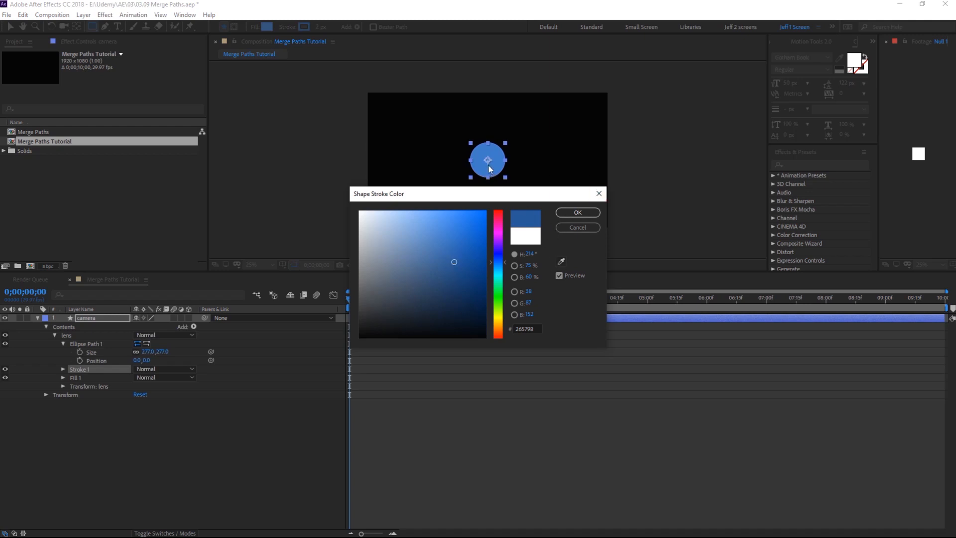
{"action": "left_click", "coordinate": [578, 213]}
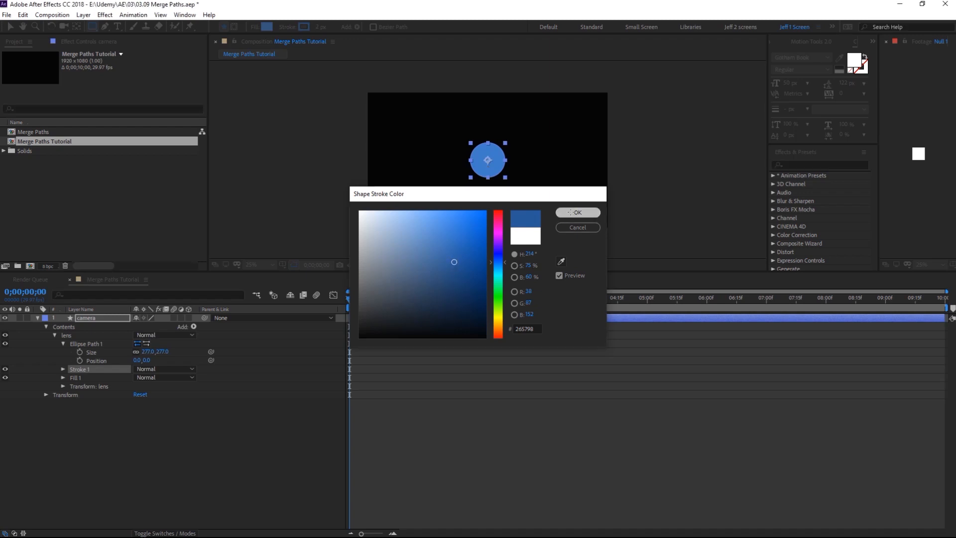
{"action": "left_click_drag", "start_coordinate": [320, 26], "coordinate": [347, 25]}
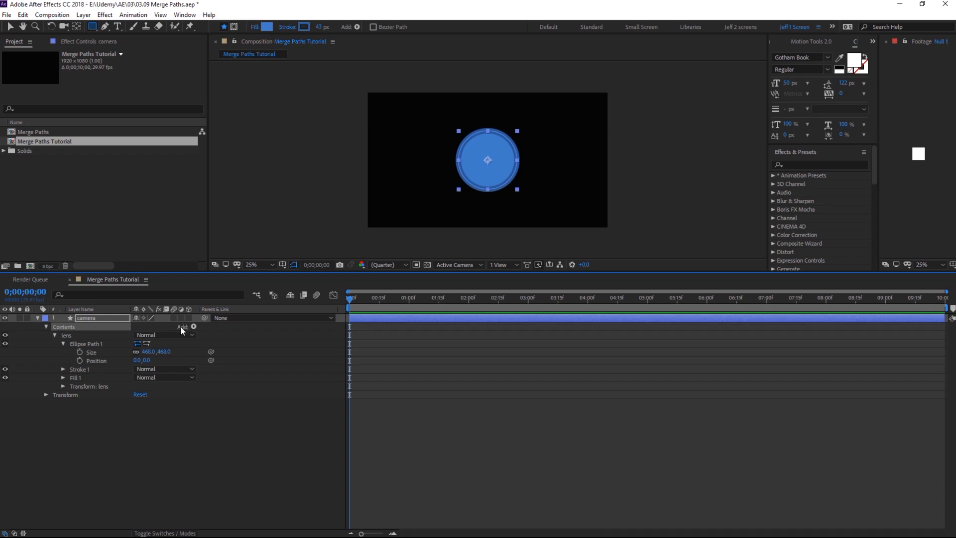
- Add a second empty group to the camera layer's contents, name it body and expand it
{"action": "left_click", "coordinate": [194, 326]}
{"action": "left_click", "coordinate": [241, 105]}
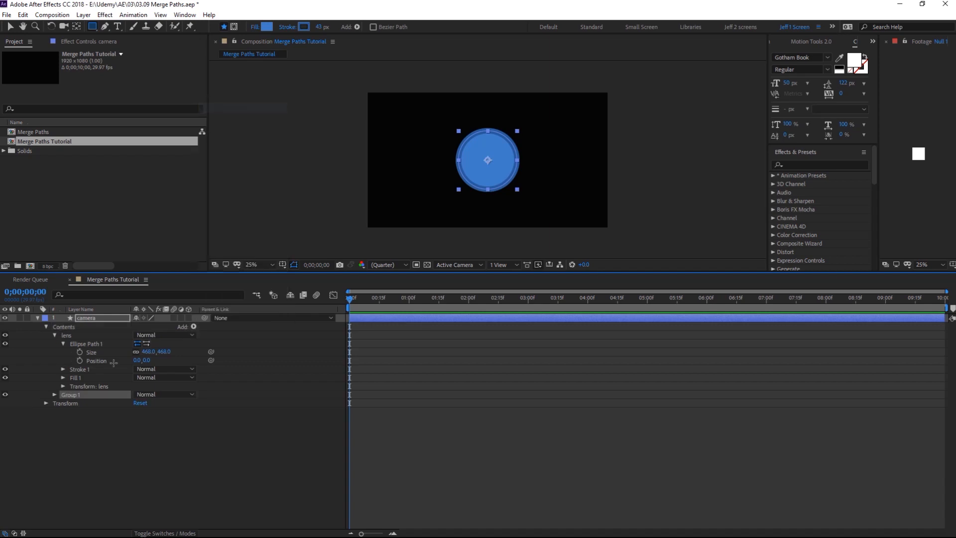
{"action": "key", "text": "Return"}
{"action": "type", "text": "body"}
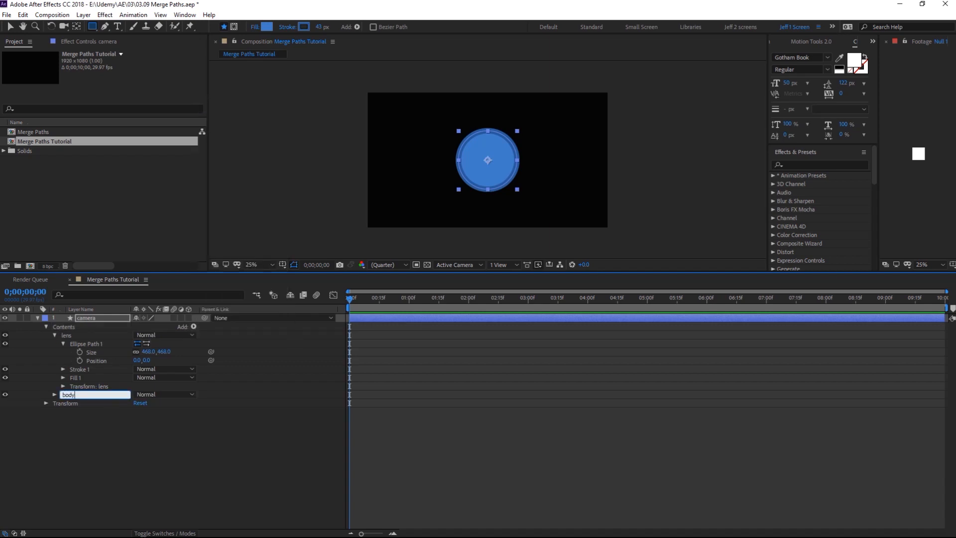
{"action": "left_click", "coordinate": [55, 394]}
- Add a rectangle, a fill and a stroke to the body group
{"action": "left_click", "coordinate": [194, 326]}
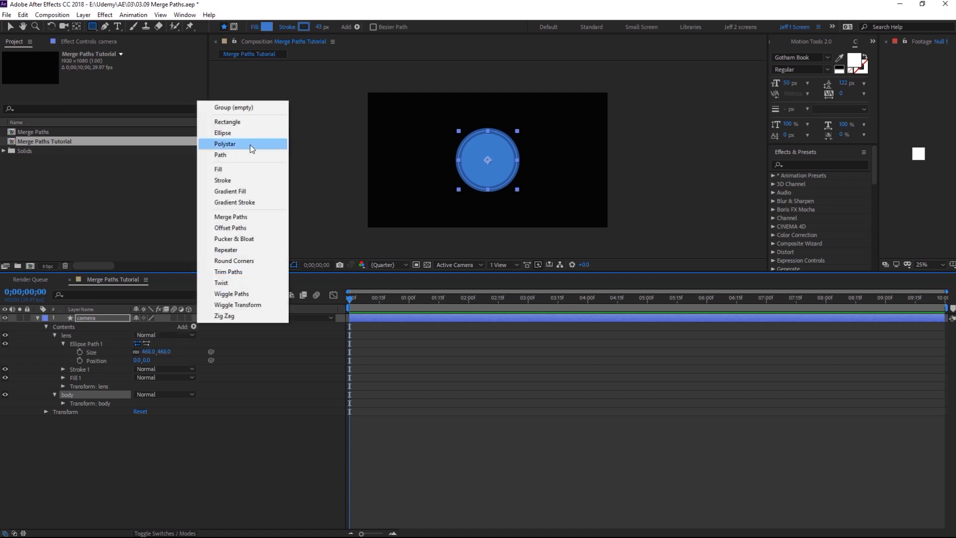
{"action": "left_click", "coordinate": [234, 121]}
{"action": "left_click", "coordinate": [194, 326]}
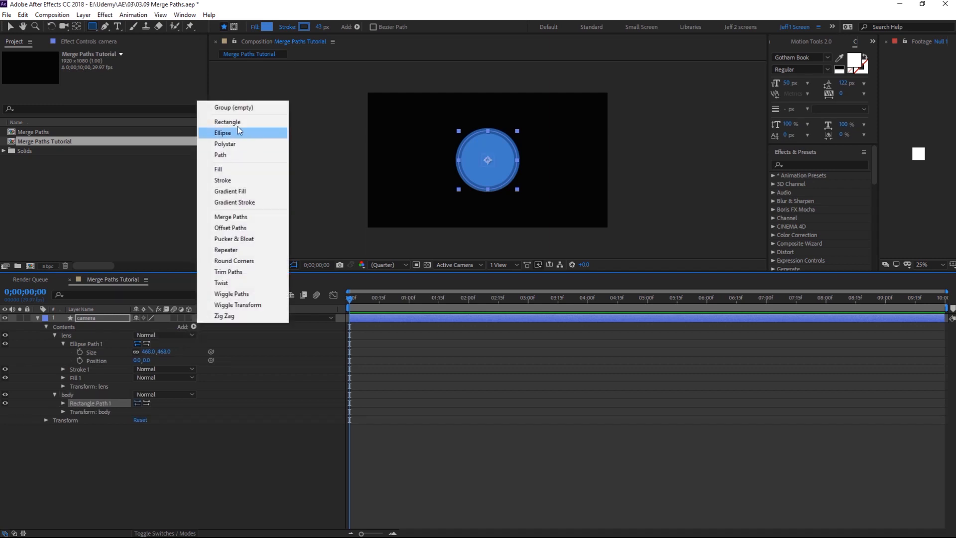
{"action": "left_click", "coordinate": [219, 165]}
{"action": "left_click", "coordinate": [194, 327]}
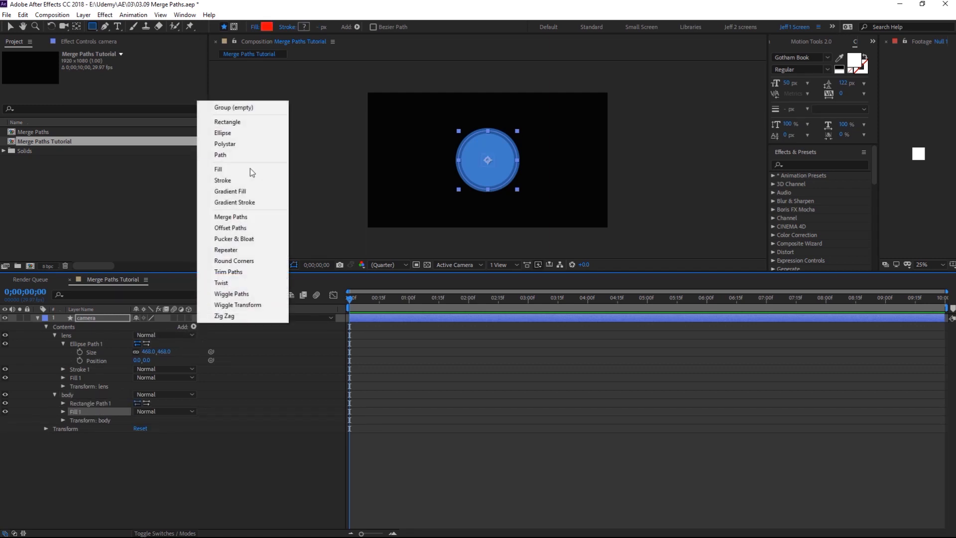
{"action": "left_click", "coordinate": [238, 179]}
- Unlink the body rectangle's size proportions and resize it to 1002 by 492
{"action": "left_click", "coordinate": [63, 403]}
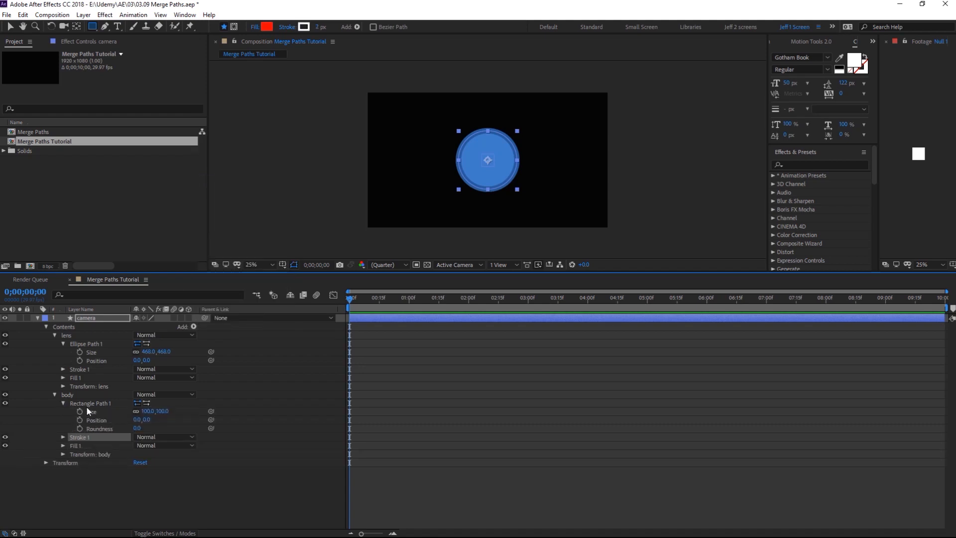
{"action": "left_click", "coordinate": [85, 404]}
{"action": "left_click", "coordinate": [136, 411]}
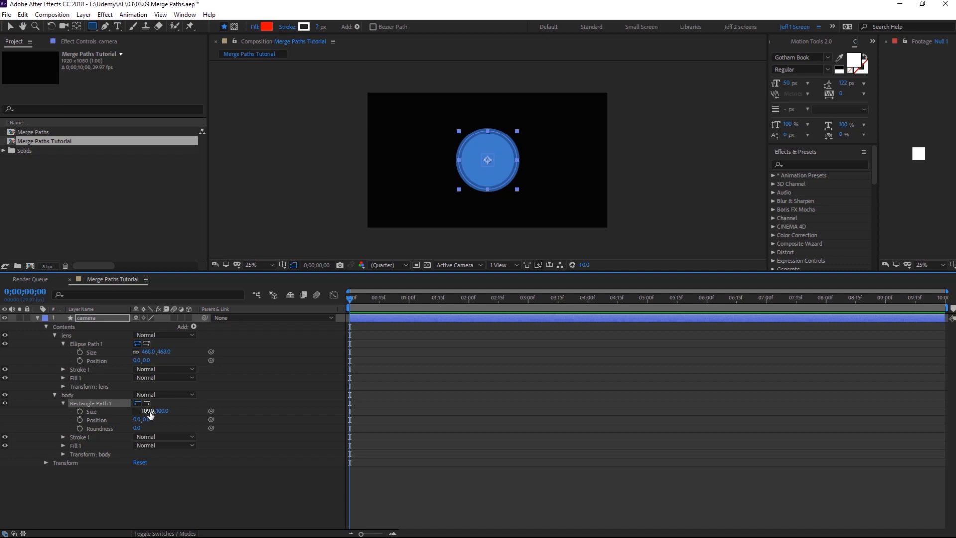
{"action": "left_click_drag", "start_coordinate": [148, 415], "coordinate": [212, 435]}
{"action": "left_click_drag", "start_coordinate": [162, 411], "coordinate": [350, 361]}
{"action": "left_click_drag", "start_coordinate": [145, 412], "coordinate": [249, 398]}
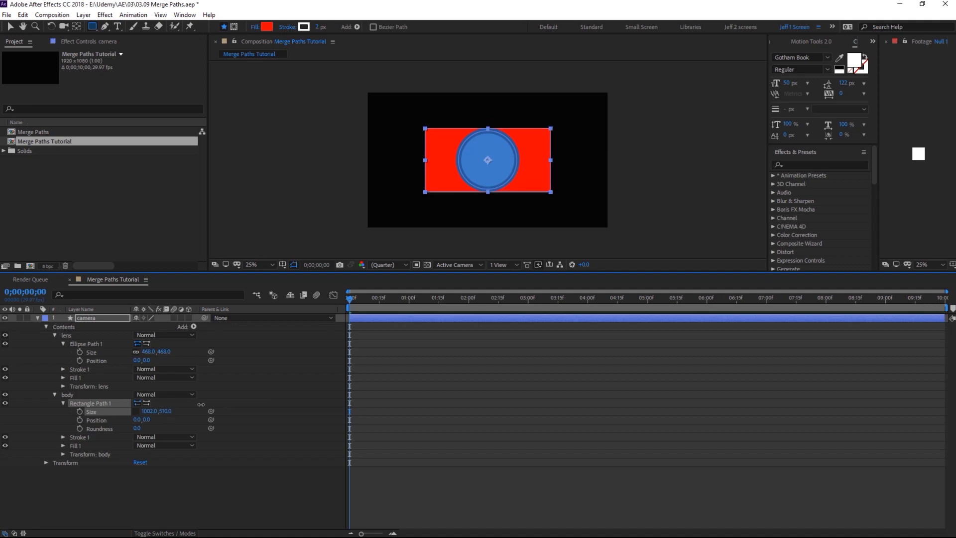
{"action": "left_click_drag", "start_coordinate": [201, 405], "coordinate": [192, 406]}
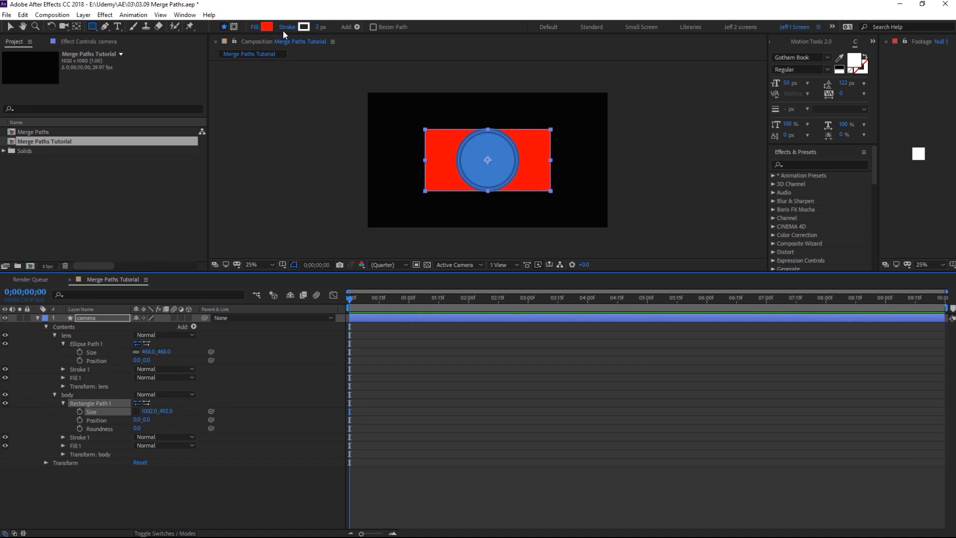
- Change the body rectangle's fill colour from red to bright orange
{"action": "left_click", "coordinate": [267, 27]}
{"action": "type", "text": "FFB400"}
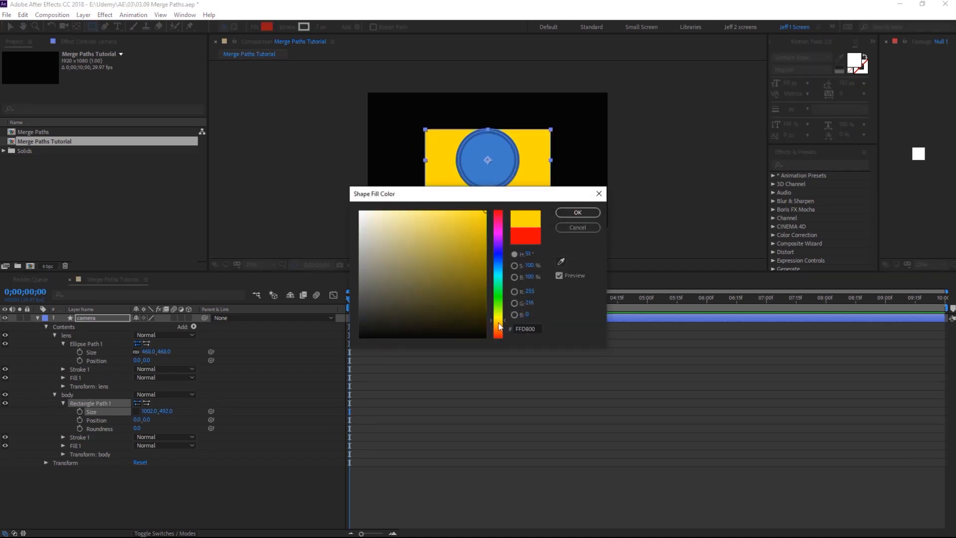
{"action": "left_click_drag", "start_coordinate": [505, 325], "coordinate": [504, 333]}
{"action": "left_click", "coordinate": [577, 213]}
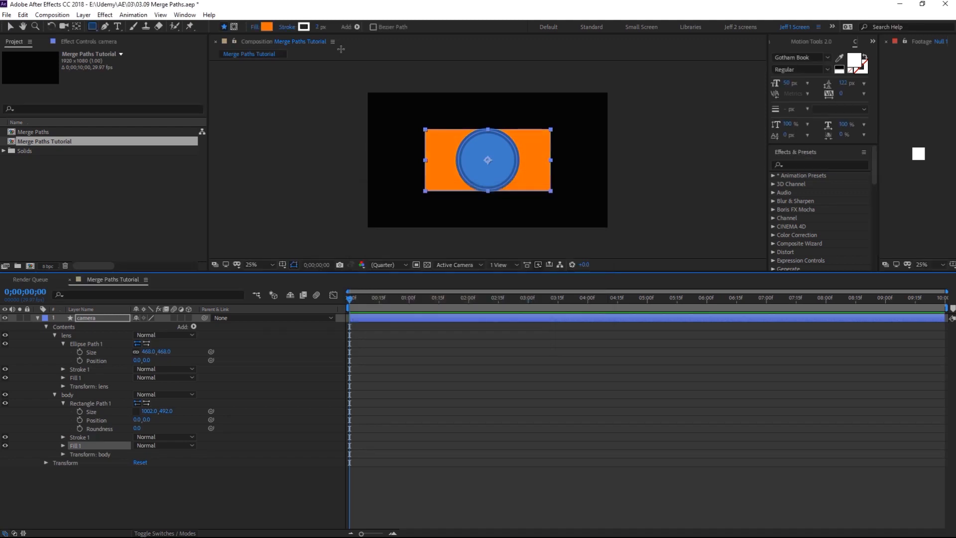
- Give the body a darker orange #C35300 stroke sampled from its fill, with a width of 10 px
{"action": "left_click", "coordinate": [304, 27]}
{"action": "left_click", "coordinate": [560, 260]}
{"action": "left_click", "coordinate": [538, 160]}
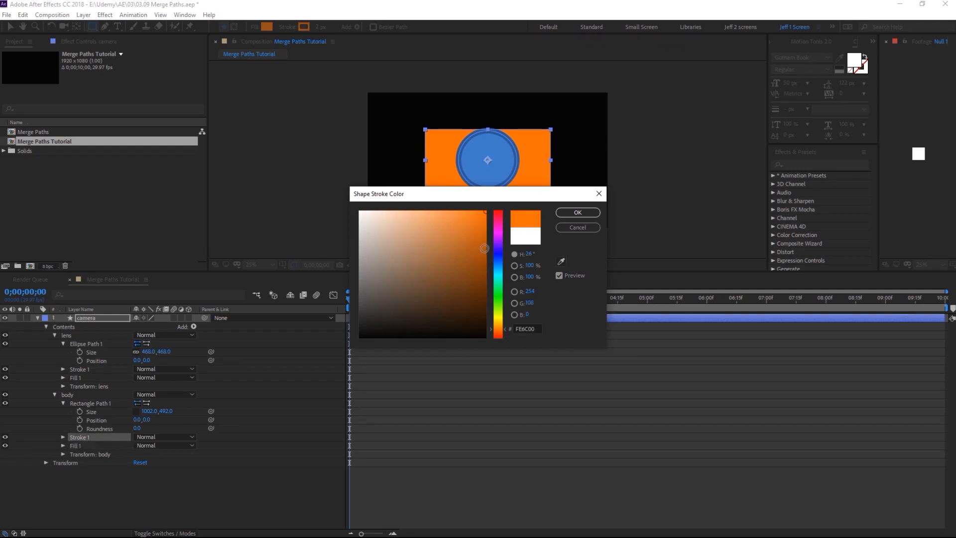
{"action": "left_click_drag", "start_coordinate": [486, 213], "coordinate": [488, 232]}
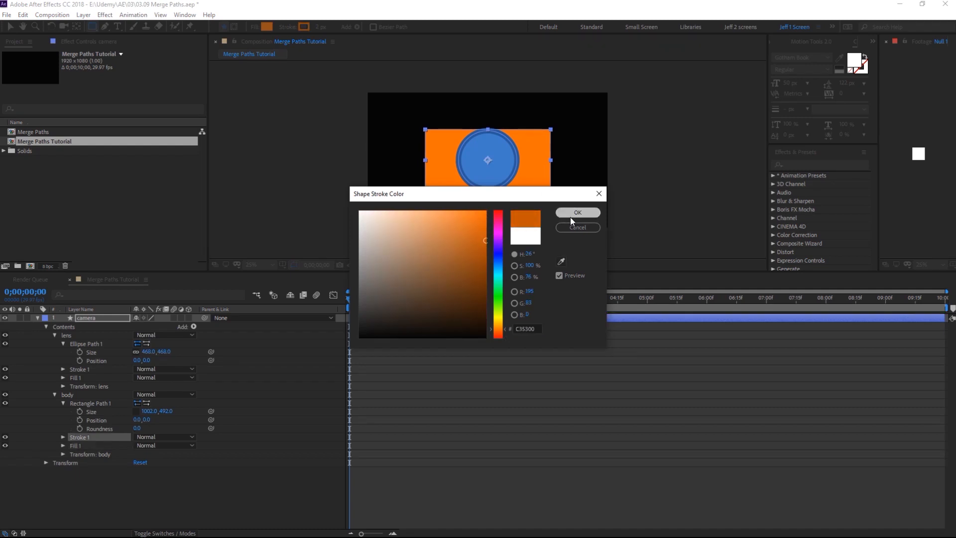
{"action": "left_click", "coordinate": [577, 213]}
{"action": "left_click", "coordinate": [321, 26]}
{"action": "type", "text": "10"}
{"action": "key", "text": "Return"}
{"action": "left_click", "coordinate": [307, 351]}
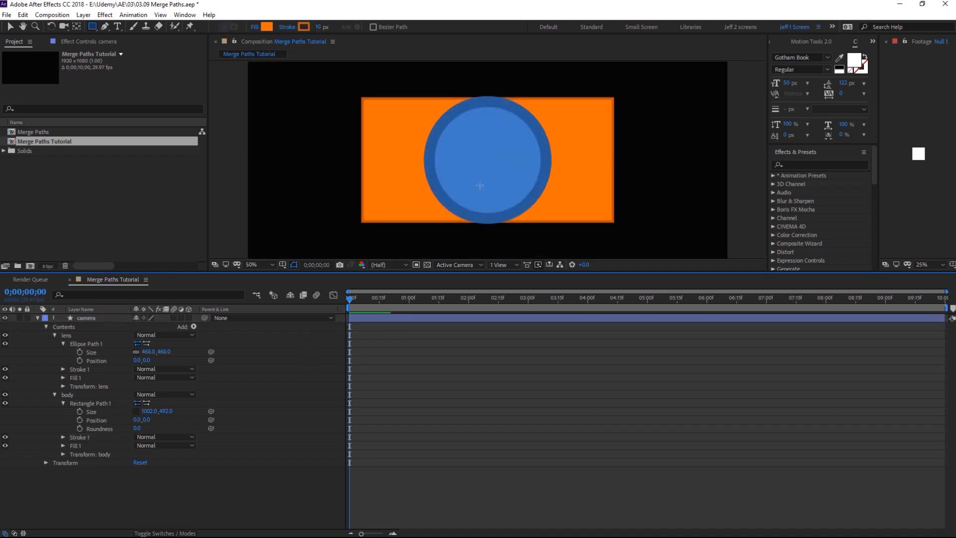
- Collapse the lens group and add another empty group named flash to the camera layer's contents
{"action": "left_click", "coordinate": [55, 335]}
{"action": "left_click", "coordinate": [61, 327]}
{"action": "left_click", "coordinate": [194, 326]}
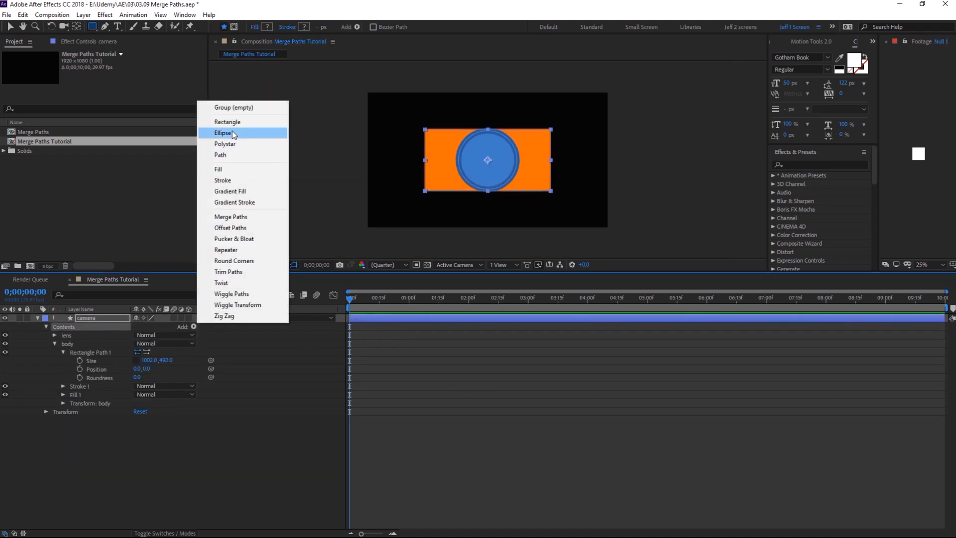
{"action": "left_click", "coordinate": [221, 107]}
{"action": "key", "text": "Return"}
{"action": "type", "text": "flash"}
- Add a rectangle, a fill and a stroke to the flash group
{"action": "left_click", "coordinate": [194, 327]}
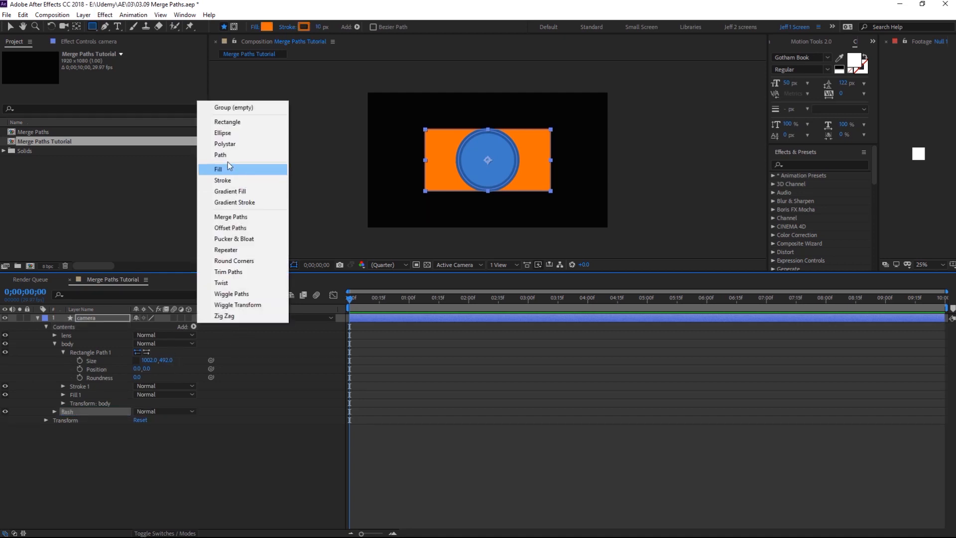
{"action": "left_click", "coordinate": [222, 124]}
{"action": "left_click", "coordinate": [194, 327]}
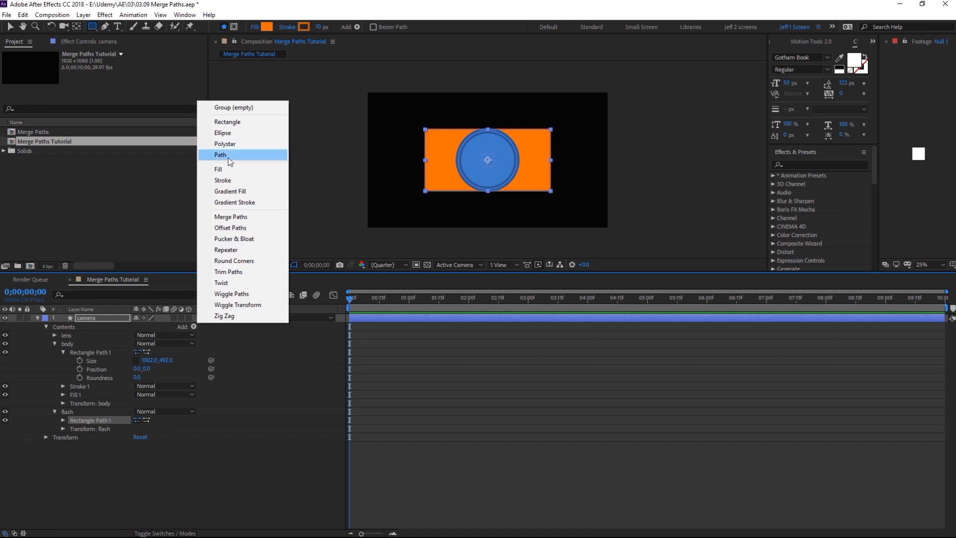
{"action": "left_click", "coordinate": [219, 162]}
{"action": "left_click", "coordinate": [194, 326]}
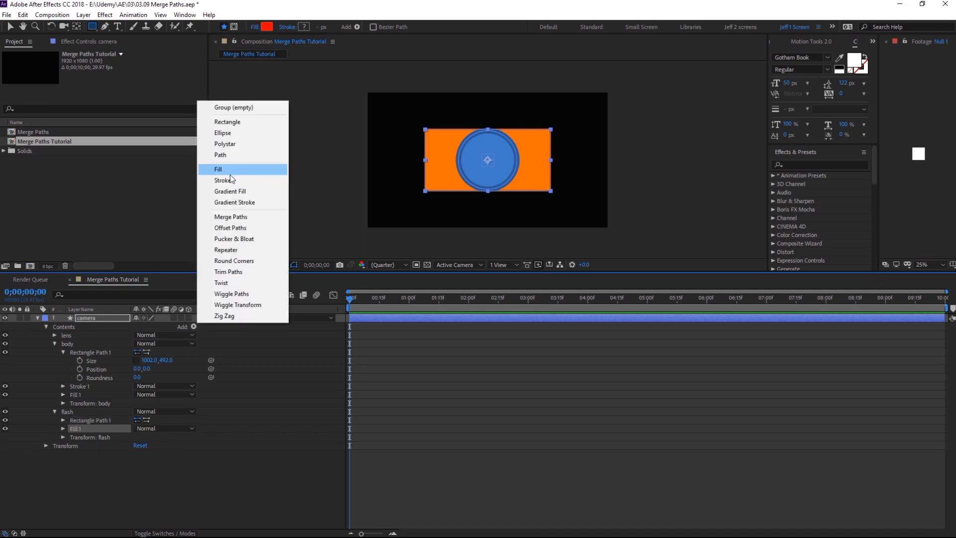
{"action": "left_click", "coordinate": [219, 182]}
- Position the flash group at -356, -296 and give it a darker orange #CC5701 fill sampled from the body
{"action": "left_click", "coordinate": [63, 446]}
{"action": "left_click_drag", "start_coordinate": [145, 463], "coordinate": [112, 463]}
{"action": "left_click", "coordinate": [267, 26]}
{"action": "left_click", "coordinate": [562, 262]}
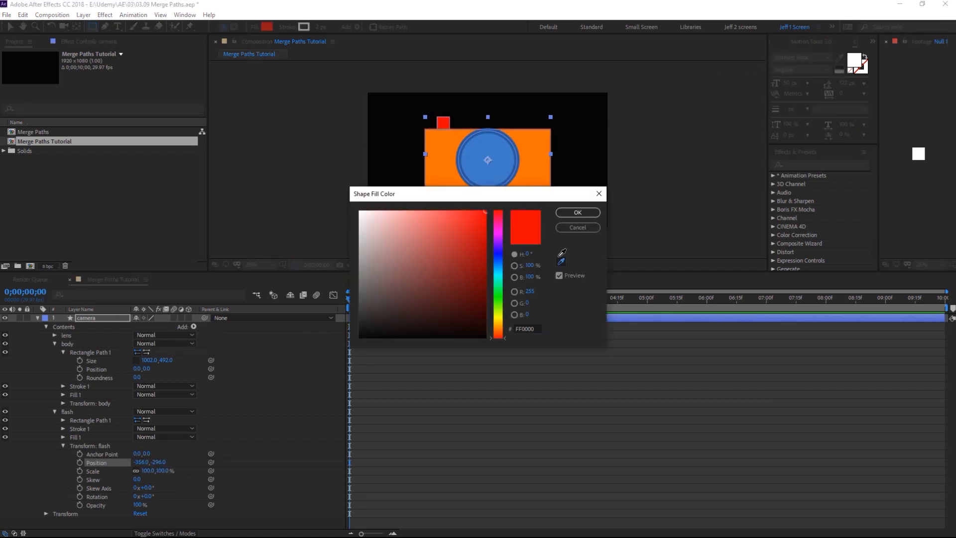
{"action": "left_click", "coordinate": [453, 143]}
{"action": "left_click_drag", "start_coordinate": [484, 212], "coordinate": [486, 236]}
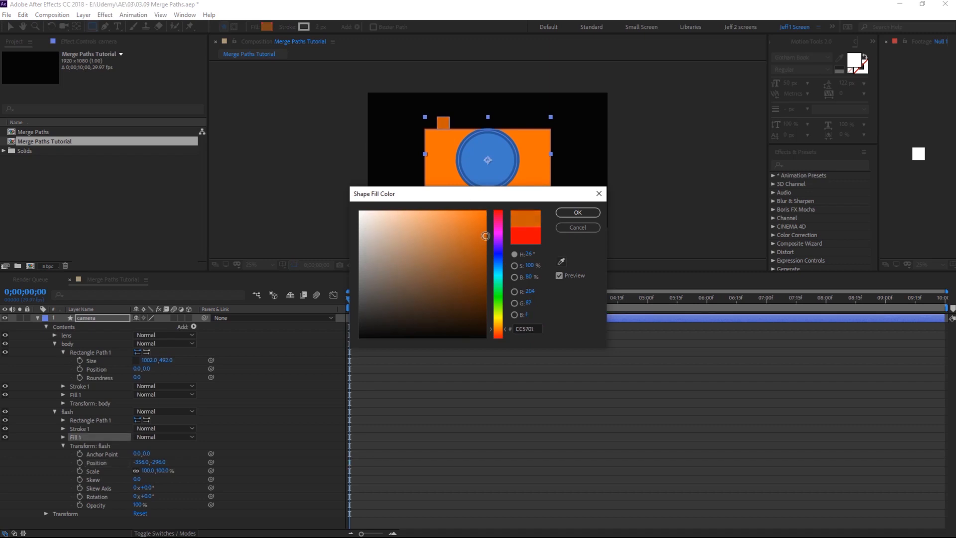
{"action": "left_click", "coordinate": [577, 213]}
- Give the flash a darker orange-brown stroke based on its own sampled fill, with a width of 10 px
{"action": "left_click", "coordinate": [305, 27]}
{"action": "left_click", "coordinate": [561, 261]}
{"action": "left_click", "coordinate": [443, 123]}
{"action": "left_click_drag", "start_coordinate": [485, 234], "coordinate": [491, 269]}
{"action": "left_click", "coordinate": [578, 212]}
{"action": "left_click", "coordinate": [322, 28]}
{"action": "type", "text": "10"}
{"action": "key", "text": "Return"}
{"action": "left_click", "coordinate": [324, 346]}
{"action": "scroll", "coordinate": [457, 166], "scroll_direction": "up", "scroll_amount": 1}
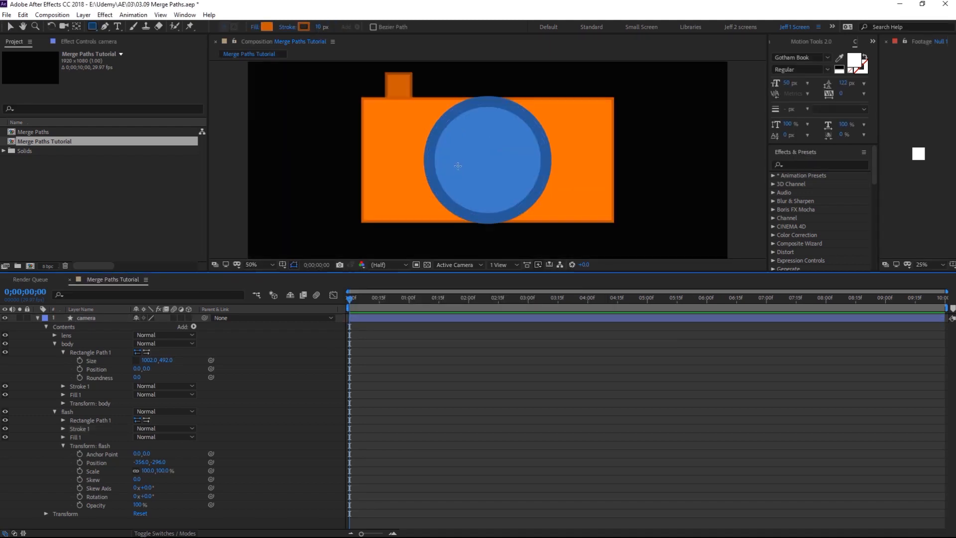
- Collapse the body group and duplicate the rectangle path inside the flash group
{"action": "left_click", "coordinate": [55, 343]}
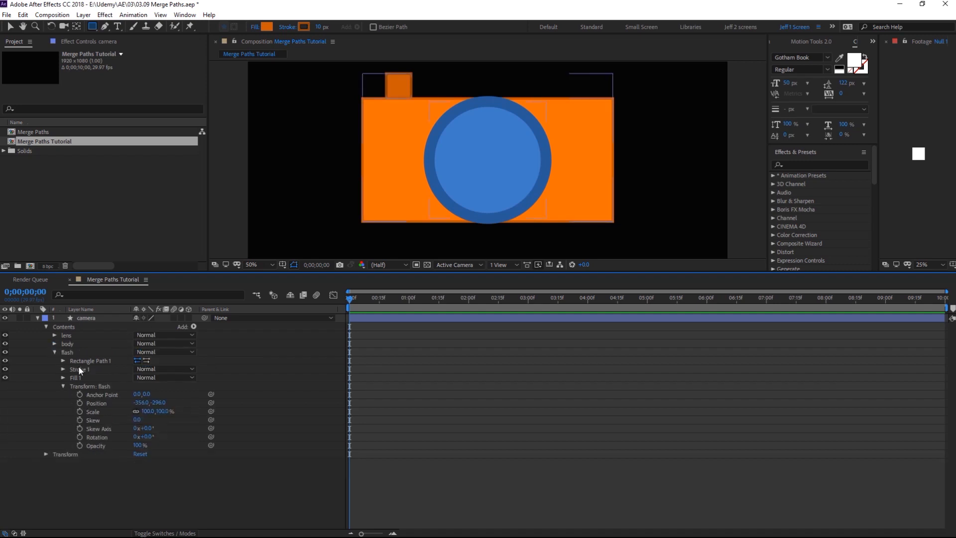
{"action": "left_click", "coordinate": [72, 352]}
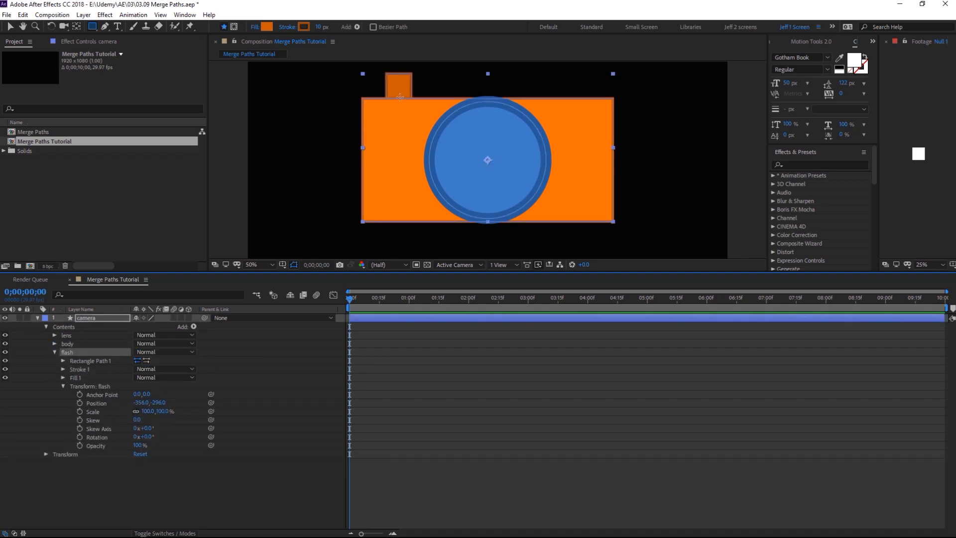
{"action": "left_click", "coordinate": [84, 363]}
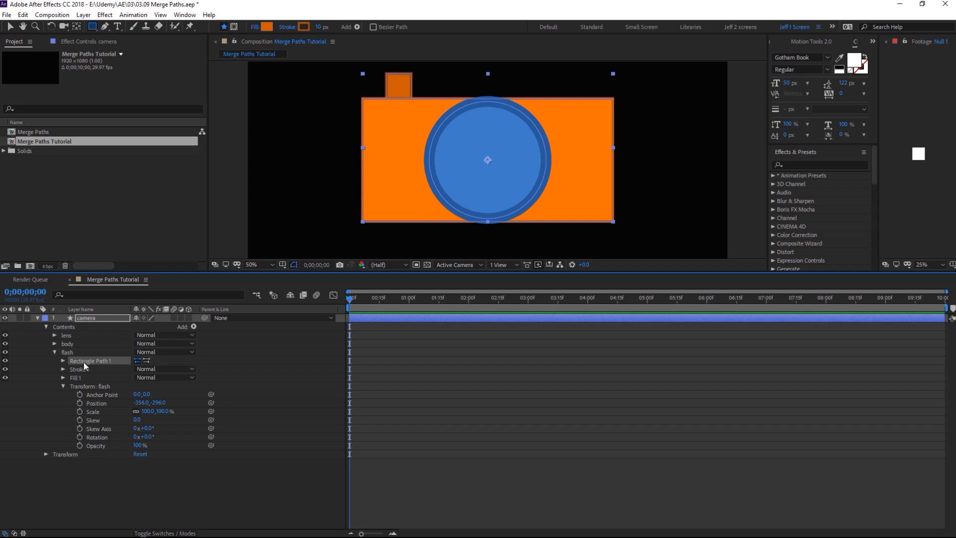
{"action": "key", "text": "ctrl+d"}
- Unlink the proportions of the flash's first rectangle, size it to 189 × 53 and move it to position 0, -29
{"action": "left_click", "coordinate": [63, 361]}
{"action": "left_click", "coordinate": [79, 358]}
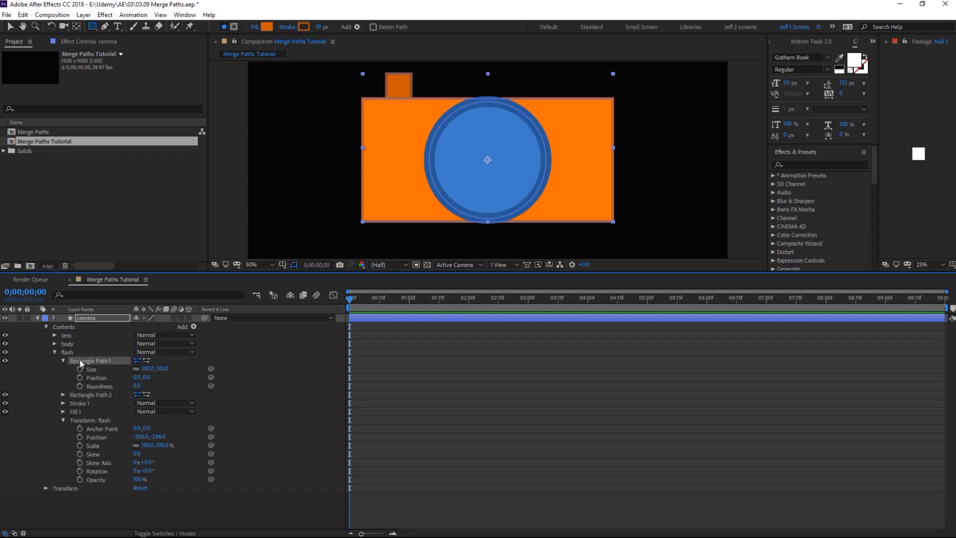
{"action": "left_click", "coordinate": [136, 369]}
{"action": "mouse_move", "coordinate": [148, 368]}
{"action": "left_mouse_down"}
{"action": "mouse_move", "coordinate": [188, 365]}
{"action": "mouse_move", "coordinate": [137, 377]}
{"action": "left_mouse_up"}
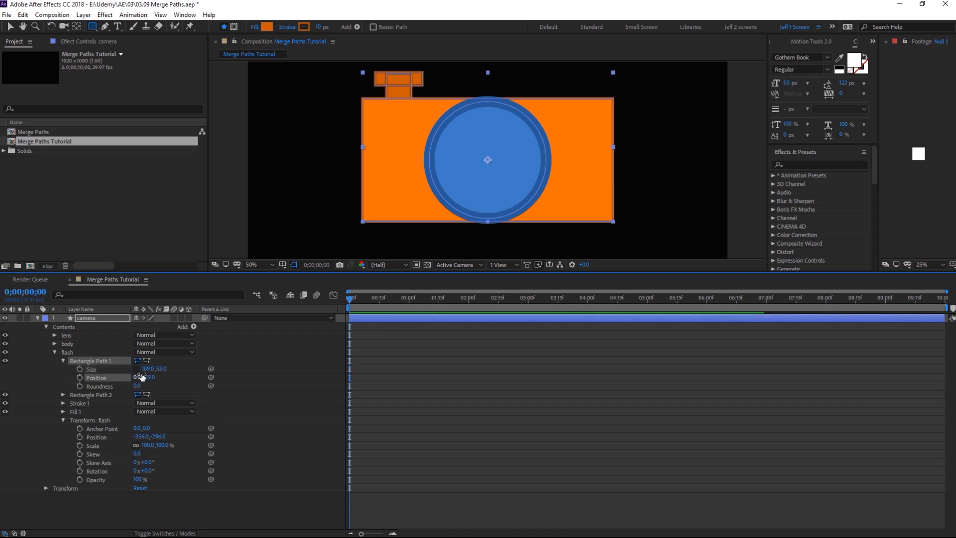
{"action": "left_click", "coordinate": [63, 360]}
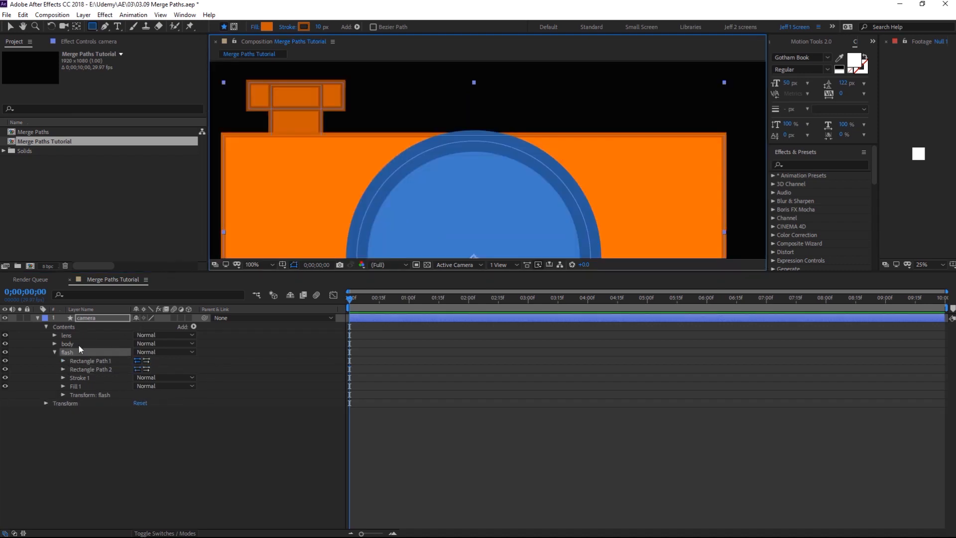
- Add Merge Paths to the flash group to unite its two rectangles, and reveal its mode setting
{"action": "left_click", "coordinate": [67, 353]}
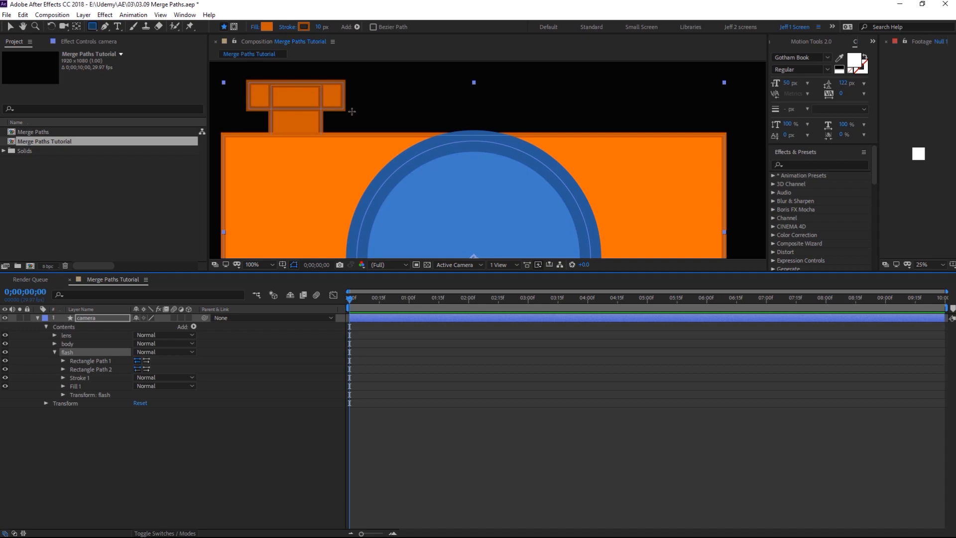
{"action": "left_click", "coordinate": [193, 326]}
{"action": "left_click", "coordinate": [234, 216]}
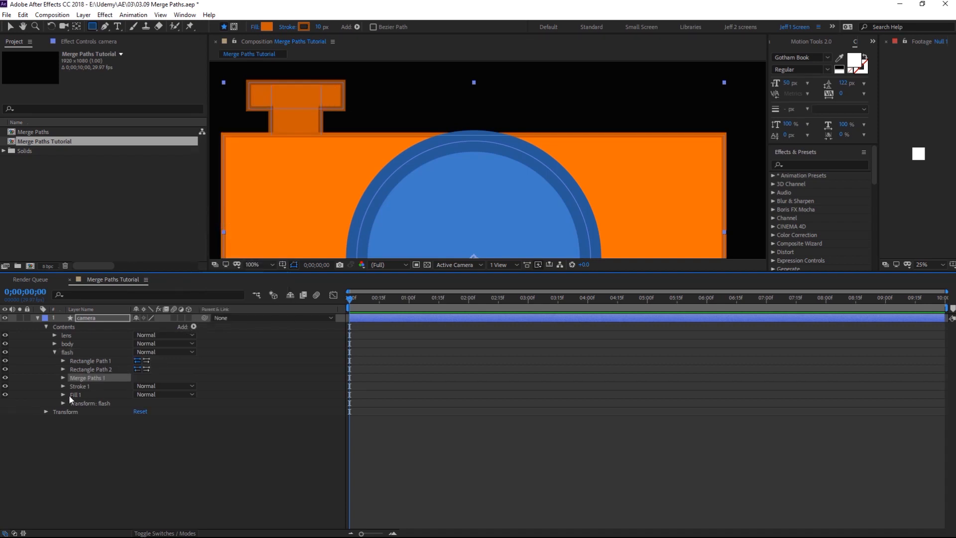
{"action": "left_click", "coordinate": [115, 449]}
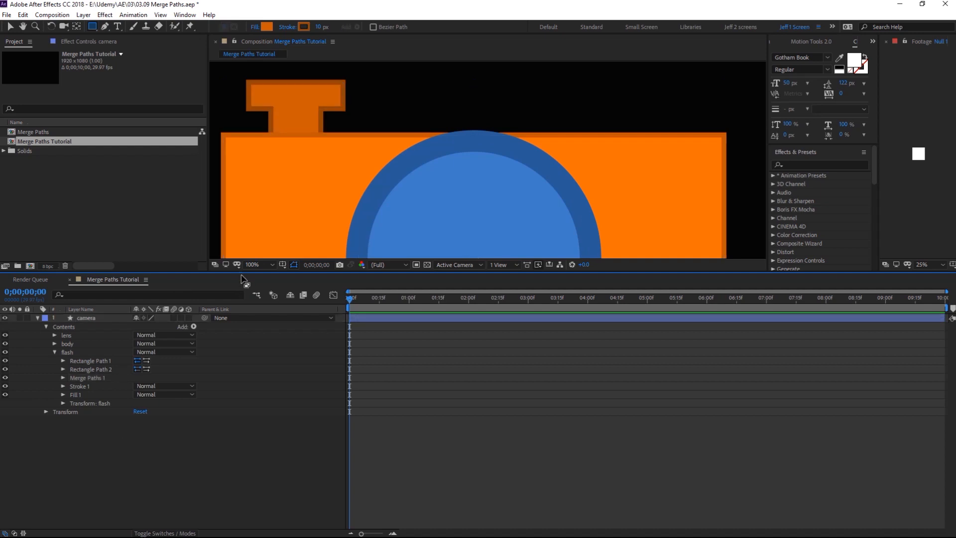
{"action": "left_click", "coordinate": [63, 377]}
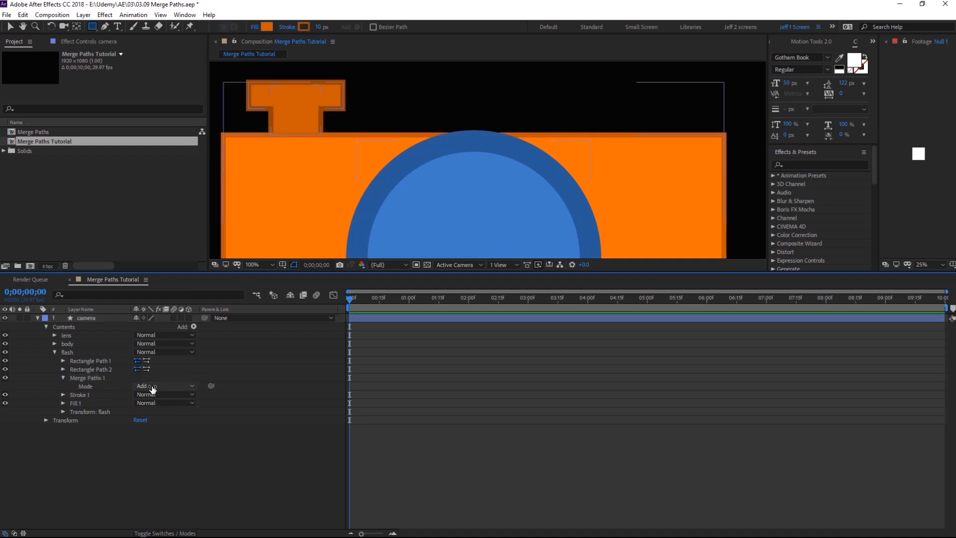
{"action": "left_click", "coordinate": [5, 378]}
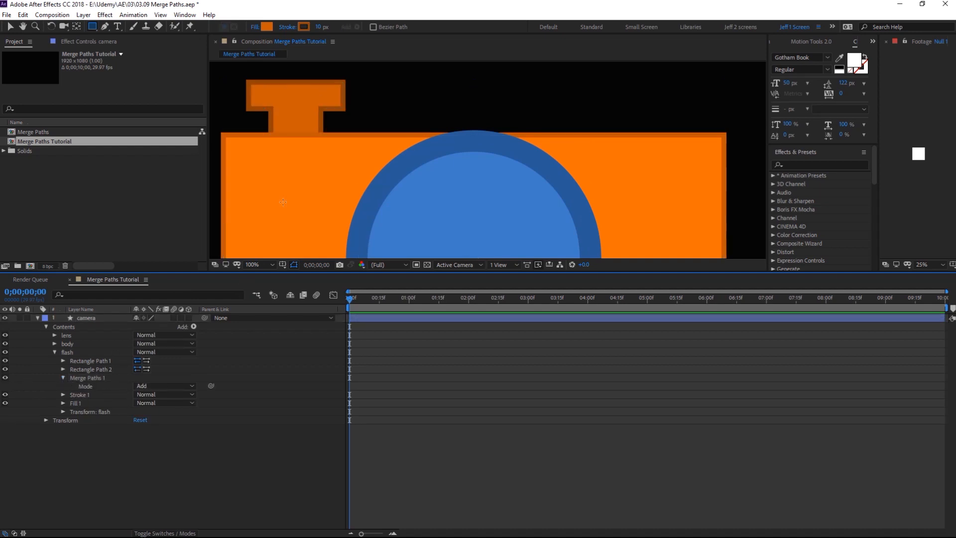
- Resize the flash's stem rectangle to 61 × 100 at position 0, 11 and reduce the top rectangle's height to 38
{"action": "left_click", "coordinate": [63, 369]}
{"action": "mouse_move", "coordinate": [146, 377]}
{"action": "left_mouse_down"}
{"action": "mouse_move", "coordinate": [124, 377]}
{"action": "mouse_move", "coordinate": [151, 368]}
{"action": "left_mouse_up"}
{"action": "left_click", "coordinate": [63, 360]}
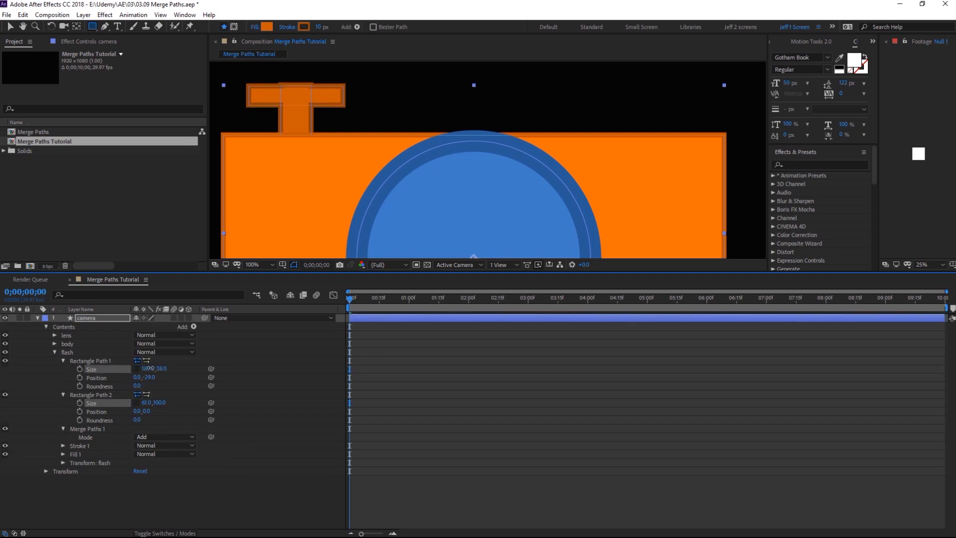
{"action": "left_click_drag", "start_coordinate": [147, 411], "coordinate": [154, 411]}
- Collapse the flash's path settings and lower the flash group slightly toward the camera body through its transform position
{"action": "left_click", "coordinate": [58, 353]}
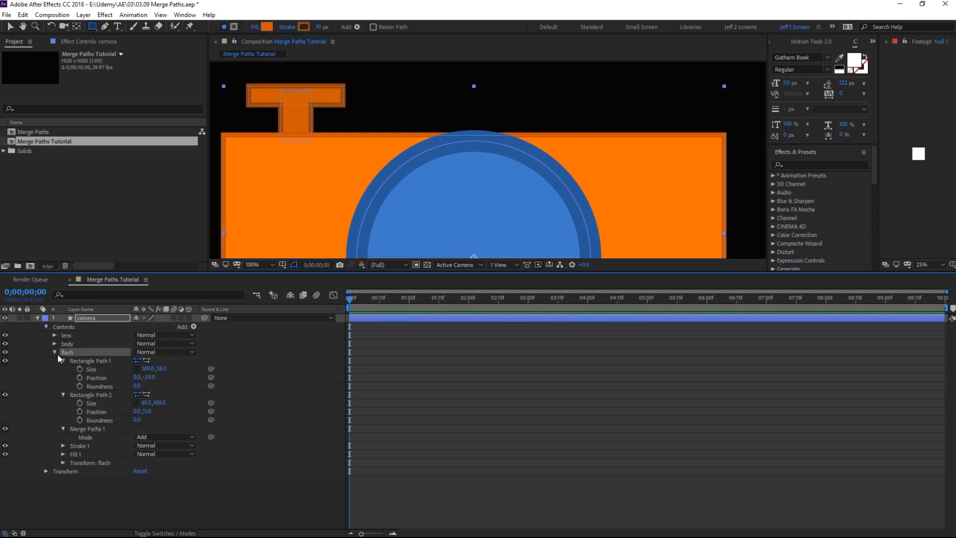
{"action": "left_click", "coordinate": [55, 352]}
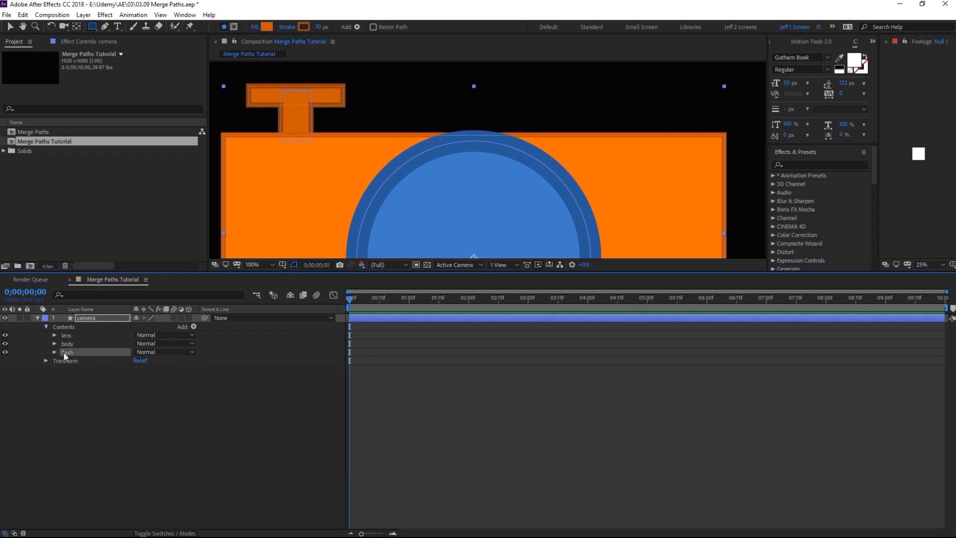
{"action": "left_click", "coordinate": [55, 352]}
{"action": "left_click", "coordinate": [62, 361]}
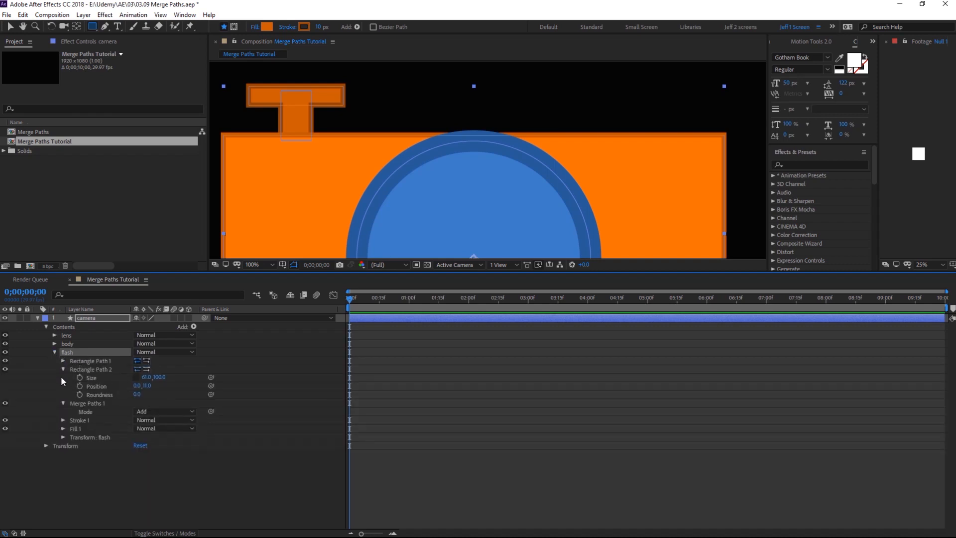
{"action": "left_click", "coordinate": [62, 369]}
{"action": "left_click", "coordinate": [63, 378]}
{"action": "left_click", "coordinate": [62, 404]}
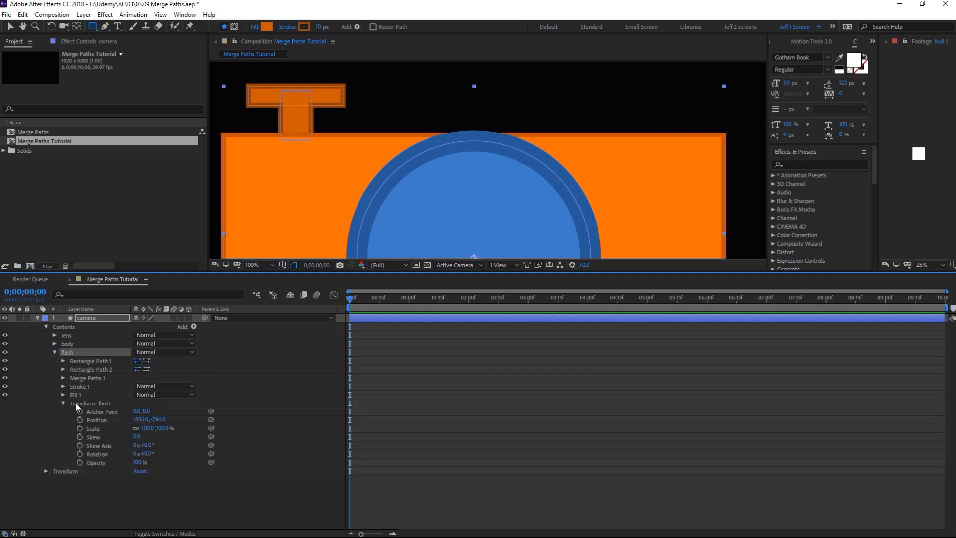
{"action": "mouse_move", "coordinate": [158, 420]}
{"action": "left_mouse_down"}
{"action": "mouse_move", "coordinate": [182, 408]}
{"action": "mouse_move", "coordinate": [173, 408]}
{"action": "left_mouse_up"}
{"action": "key", "text": "comma"}
{"action": "left_click", "coordinate": [55, 352]}
- Change the lens fill to a pale orange of about #FFC69B, based on the body's sampled orange
{"action": "left_click", "coordinate": [64, 335]}
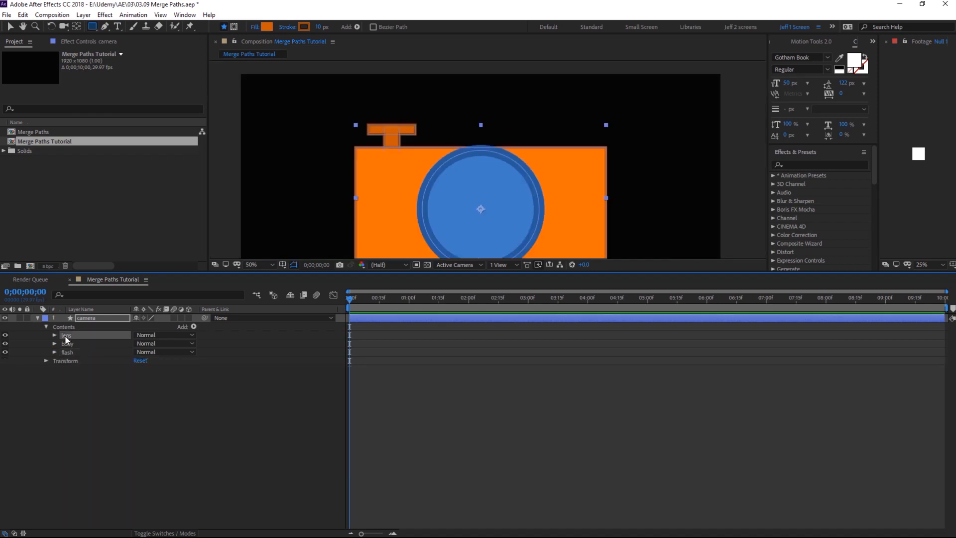
{"action": "left_click_drag", "start_coordinate": [459, 202], "coordinate": [418, 175]}
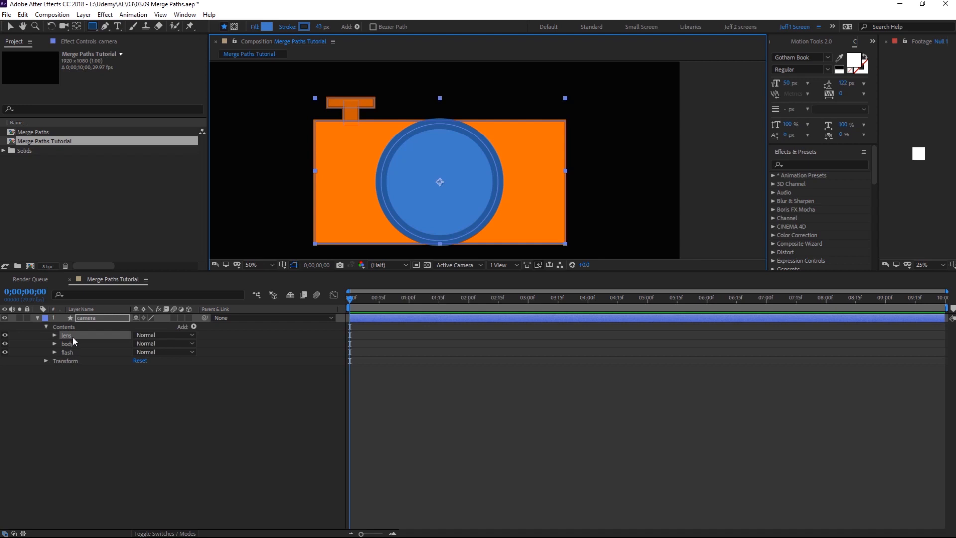
{"action": "left_click", "coordinate": [267, 27]}
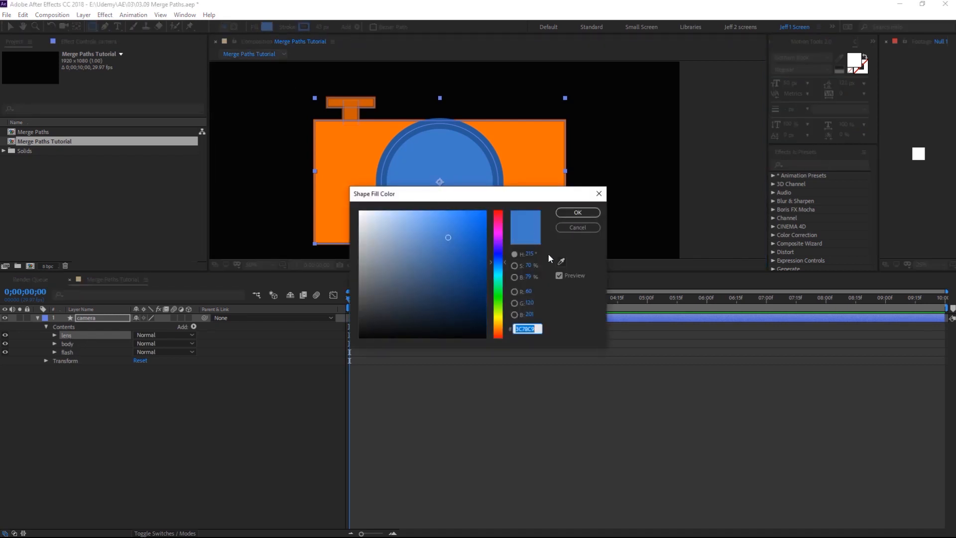
{"action": "left_click", "coordinate": [561, 261]}
{"action": "left_click", "coordinate": [526, 151]}
{"action": "left_click_drag", "start_coordinate": [486, 210], "coordinate": [411, 207]}
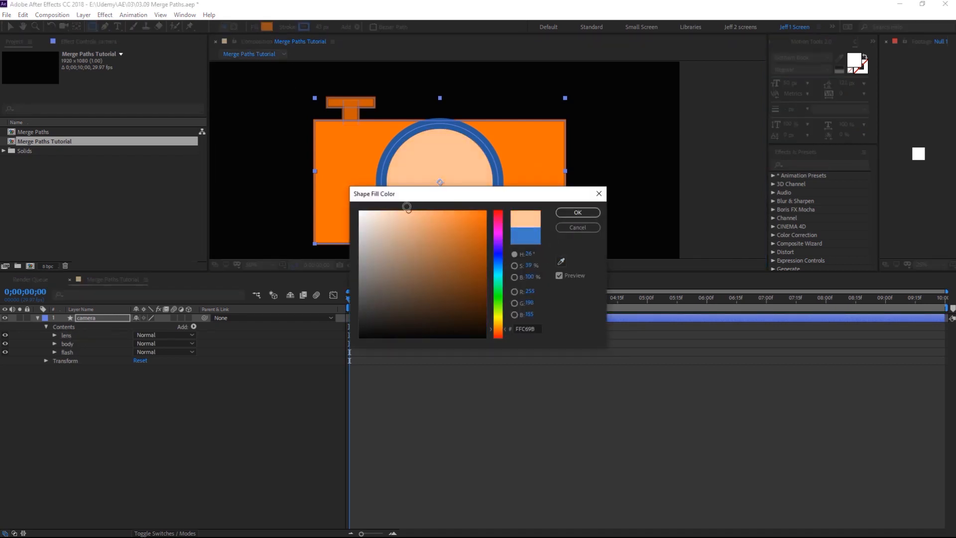
{"action": "left_click", "coordinate": [572, 212]}
- Give the lens a dark brown stroke derived from the body's orange and enlarge its ellipse to 584 × 584
{"action": "left_click", "coordinate": [304, 27]}
{"action": "left_click", "coordinate": [561, 261]}
{"action": "left_click", "coordinate": [526, 167]}
{"action": "left_click_drag", "start_coordinate": [484, 213], "coordinate": [492, 286]}
{"action": "left_click", "coordinate": [577, 213]}
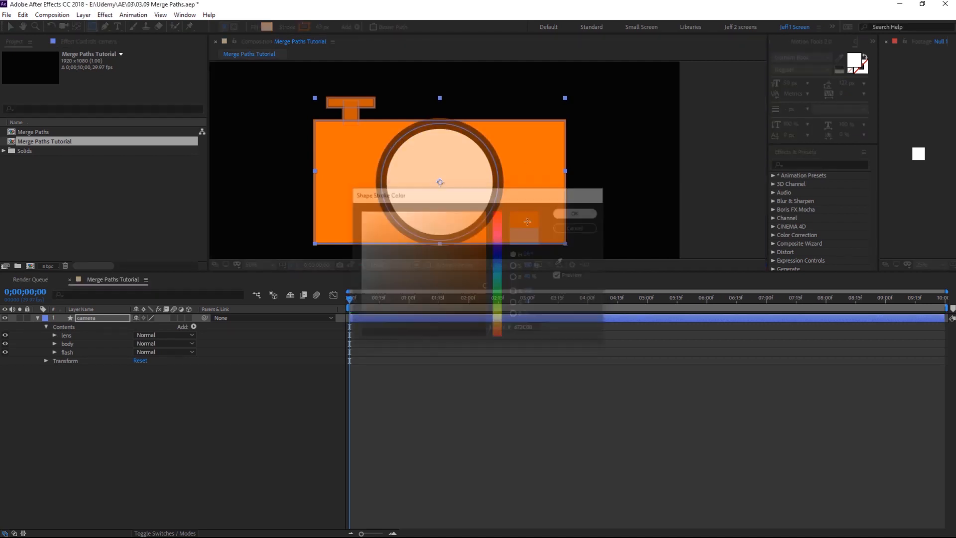
{"action": "left_click_drag", "start_coordinate": [157, 351], "coordinate": [196, 342]}
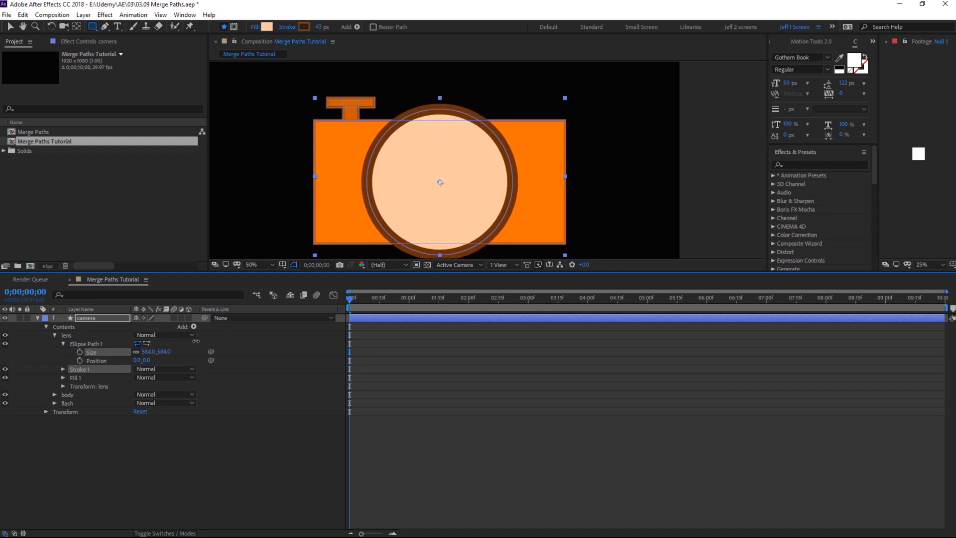
{"action": "left_click", "coordinate": [54, 335]}
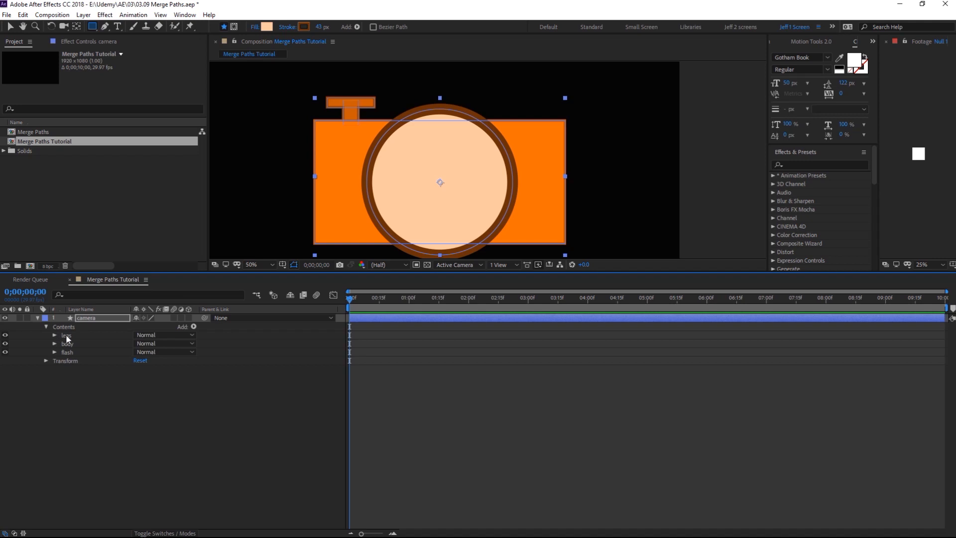
- Add an empty group to the camera layer's contents, place it above the lens group and name it reflection
{"action": "left_click", "coordinate": [67, 327]}
{"action": "left_click", "coordinate": [194, 327]}
{"action": "left_click", "coordinate": [219, 107]}
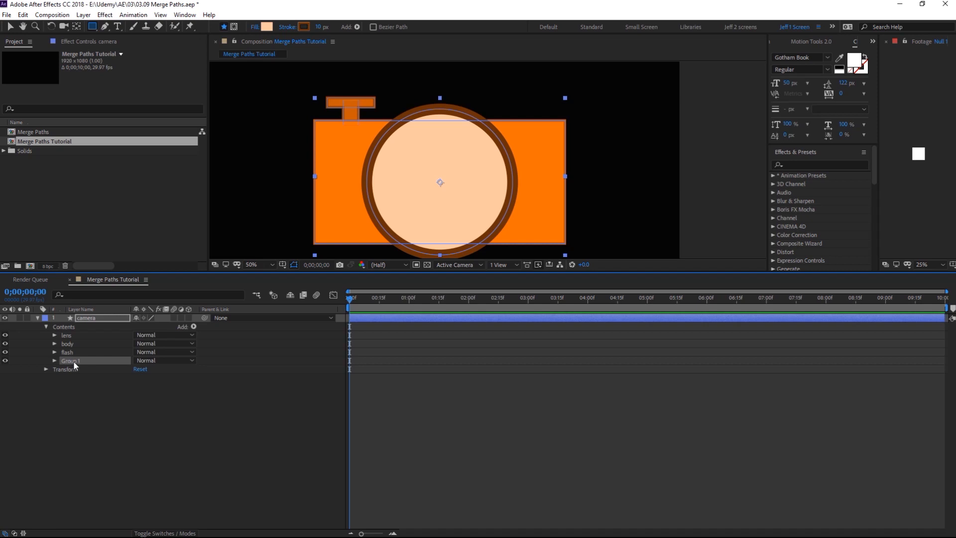
{"action": "left_click_drag", "start_coordinate": [71, 360], "coordinate": [76, 331]}
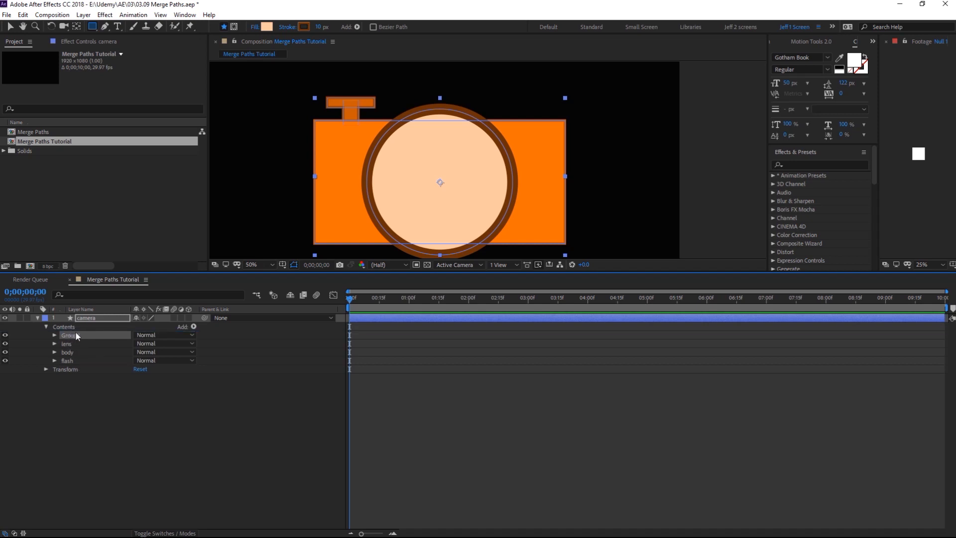
{"action": "key", "text": "Return"}
{"action": "type", "text": "reflection"}
- Add an ellipse and a white fill to the reflection group
{"action": "left_click", "coordinate": [194, 327]}
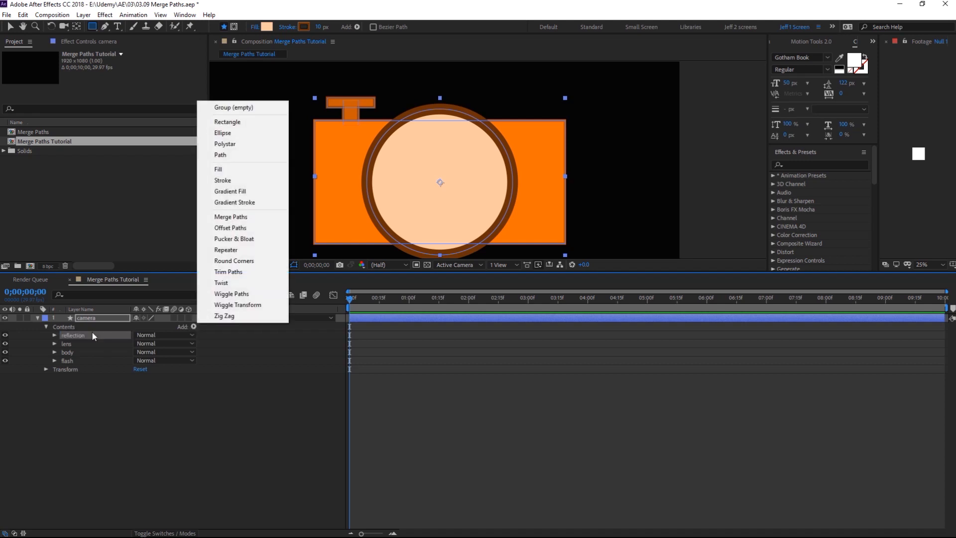
{"action": "left_click", "coordinate": [223, 132]}
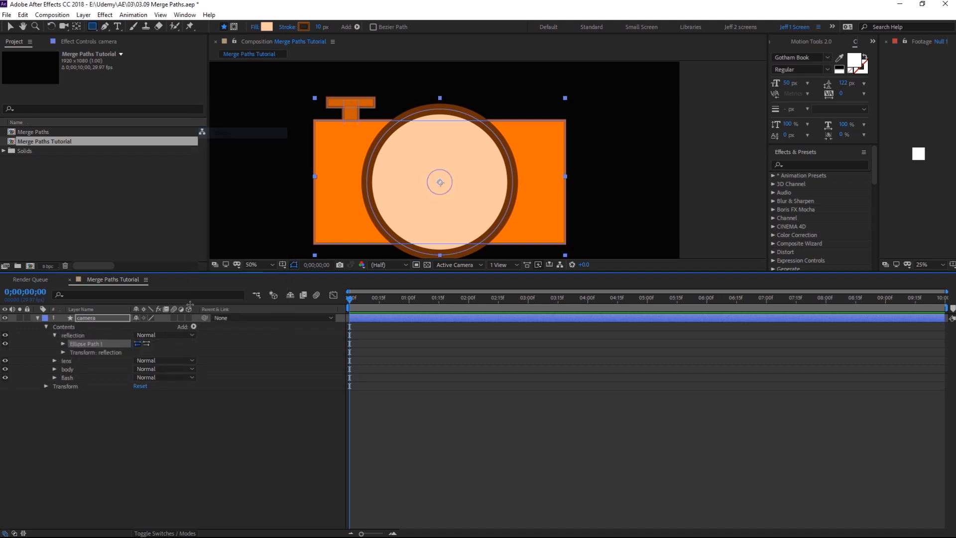
{"action": "left_click", "coordinate": [193, 327]}
{"action": "left_click", "coordinate": [224, 169]}
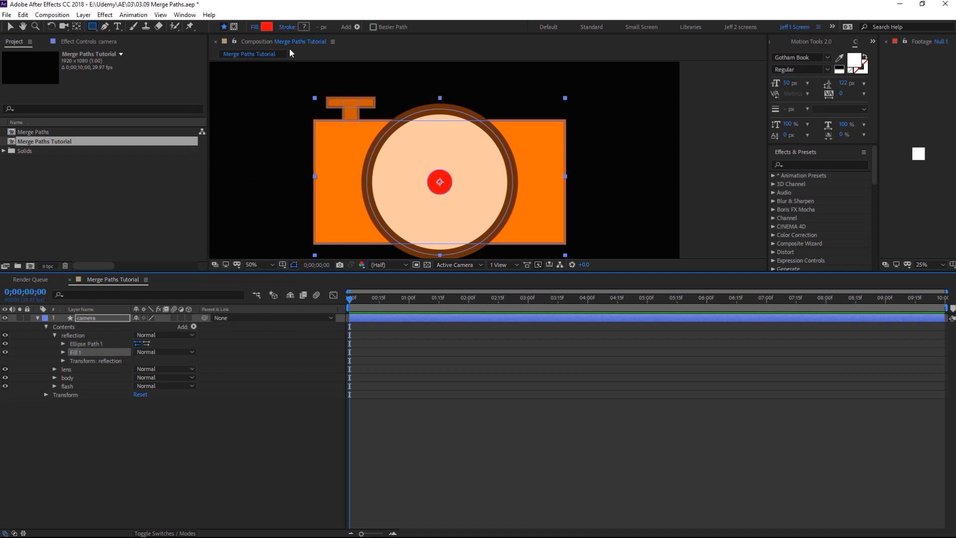
{"action": "left_click", "coordinate": [265, 26]}
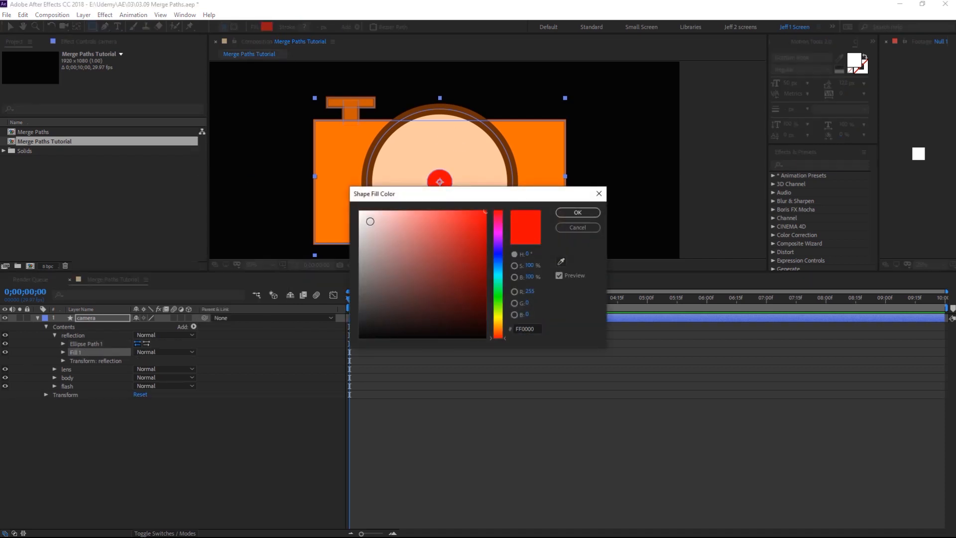
{"action": "left_click_drag", "start_coordinate": [369, 222], "coordinate": [352, 199]}
{"action": "left_click", "coordinate": [577, 212]}
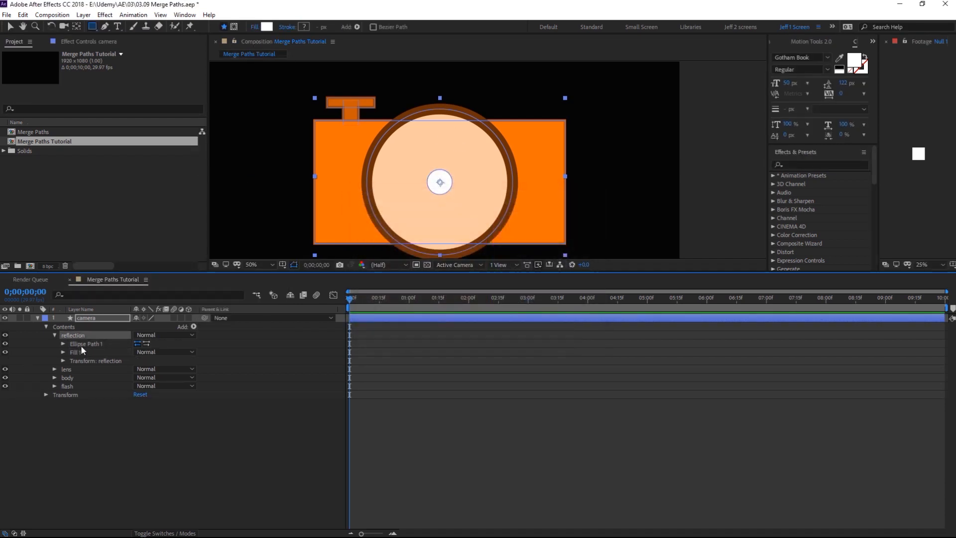
- Duplicate the reflection group's ellipse path and select the reflection group again
{"action": "left_click", "coordinate": [84, 344]}
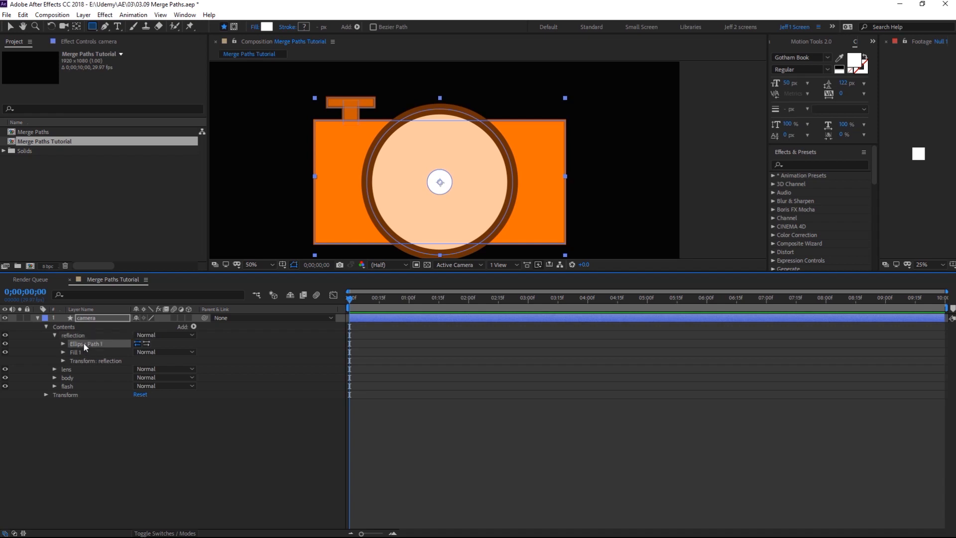
{"action": "key", "text": "ctrl+d"}
{"action": "left_click", "coordinate": [76, 335]}
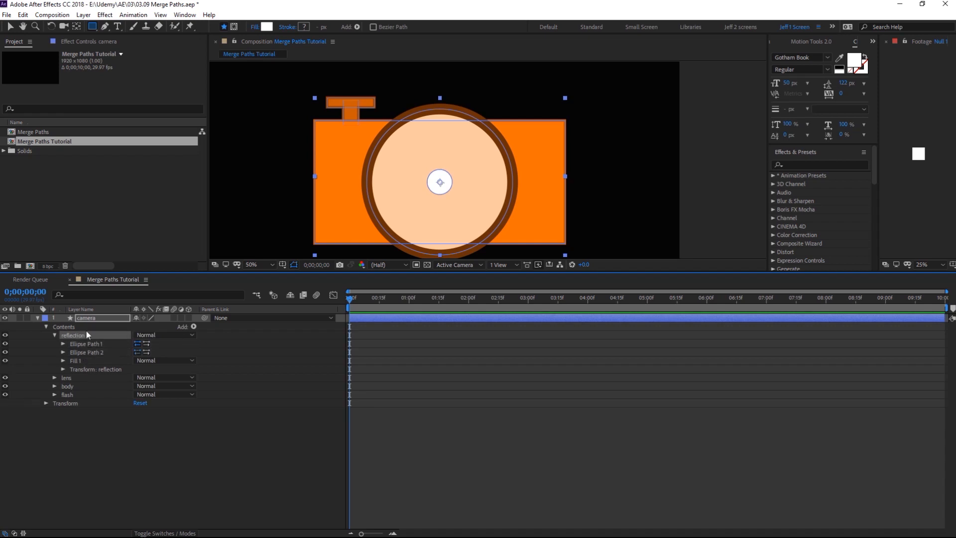
- Add a Merge Paths operator to the reflection group and set its mode to Subtract
{"action": "left_click", "coordinate": [193, 326]}
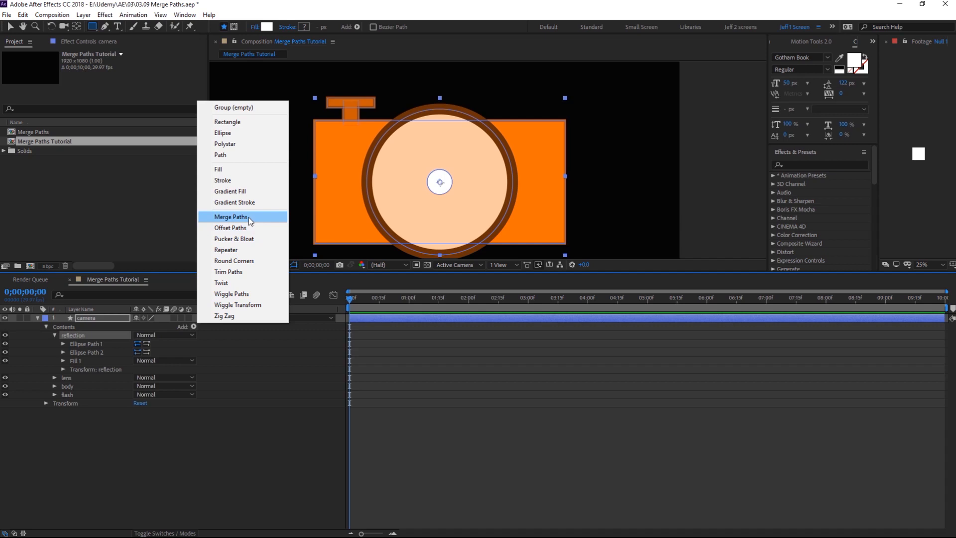
{"action": "left_click", "coordinate": [249, 217]}
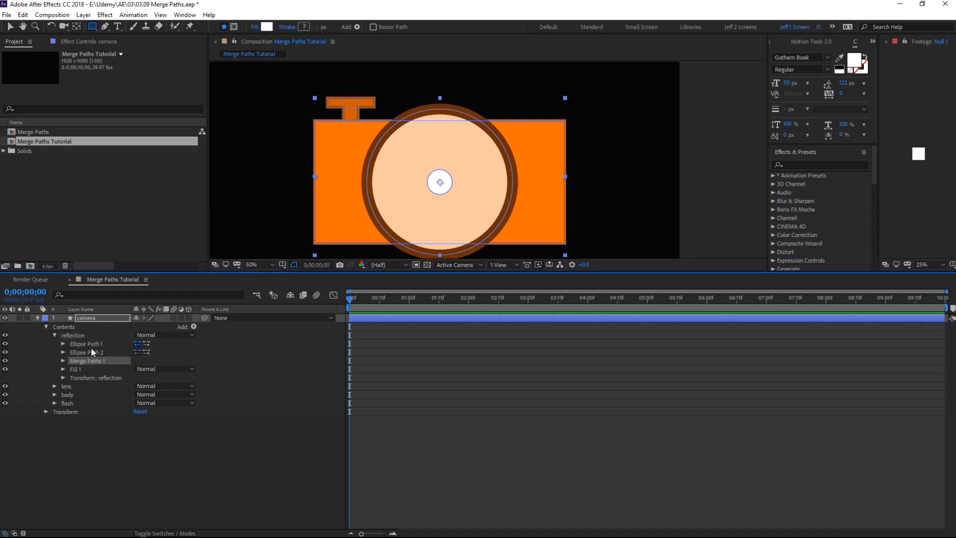
{"action": "left_click", "coordinate": [72, 370]}
{"action": "left_click", "coordinate": [63, 360]}
{"action": "left_click", "coordinate": [120, 352]}
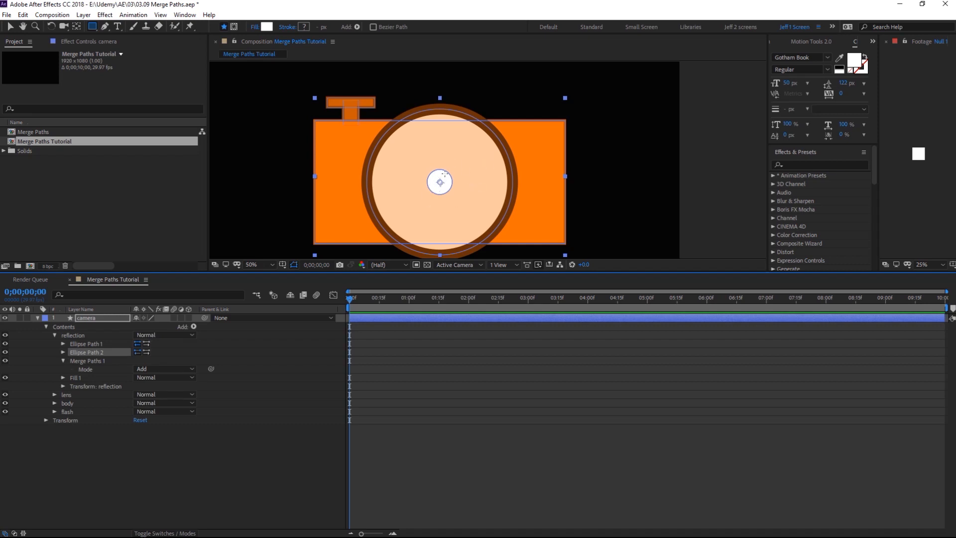
{"action": "left_click", "coordinate": [152, 370]}
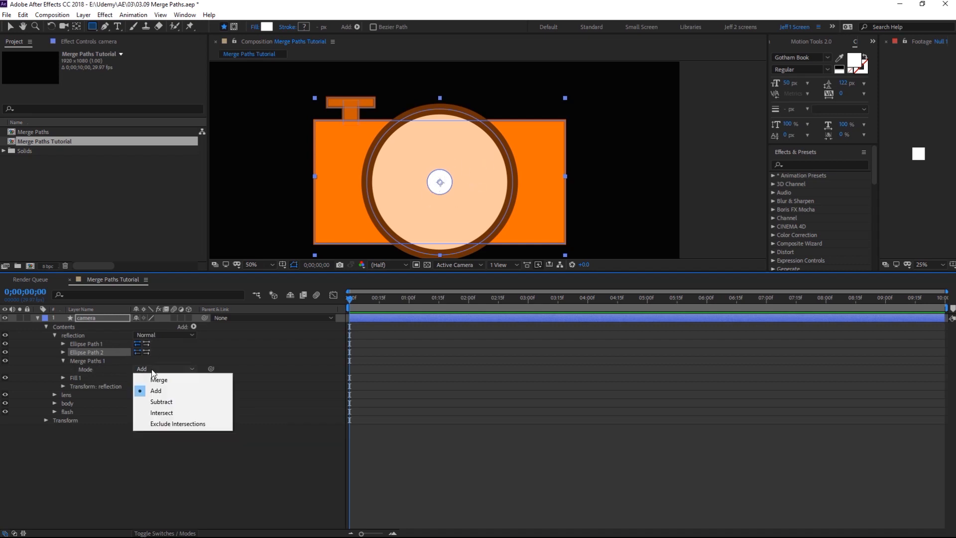
{"action": "left_click", "coordinate": [169, 402]}
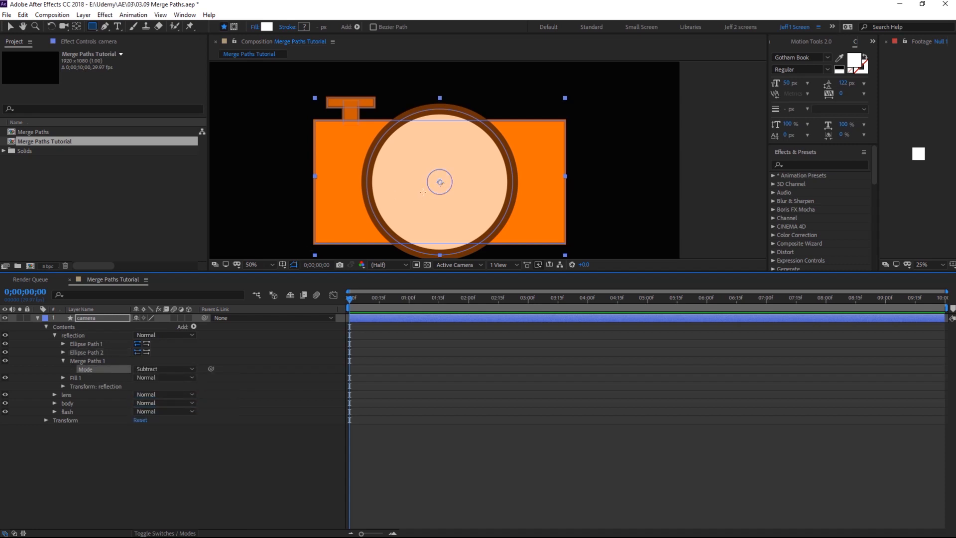
- Offset the reflection group's second ellipse to position 36, 0 to cut a crescent
{"action": "left_click", "coordinate": [63, 352]}
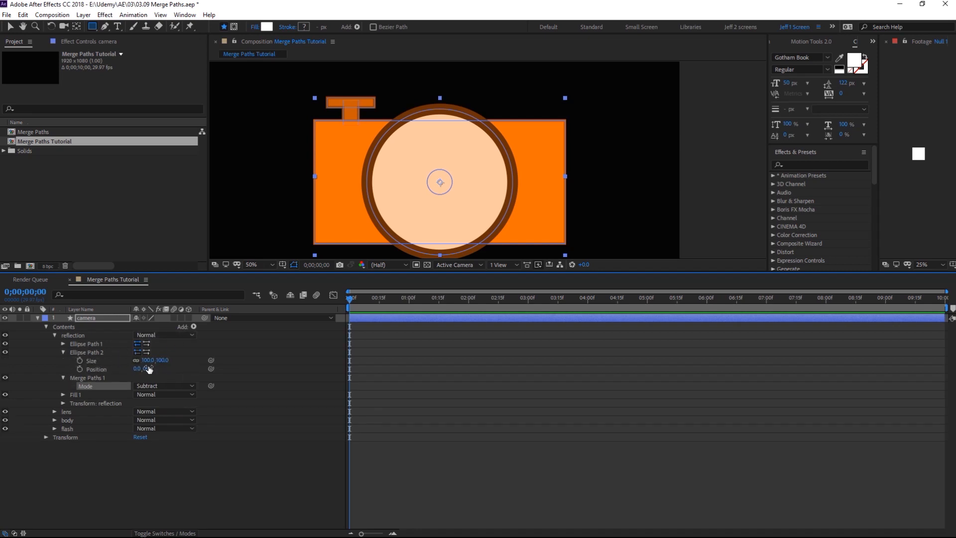
{"action": "left_click_drag", "start_coordinate": [136, 369], "coordinate": [154, 368]}
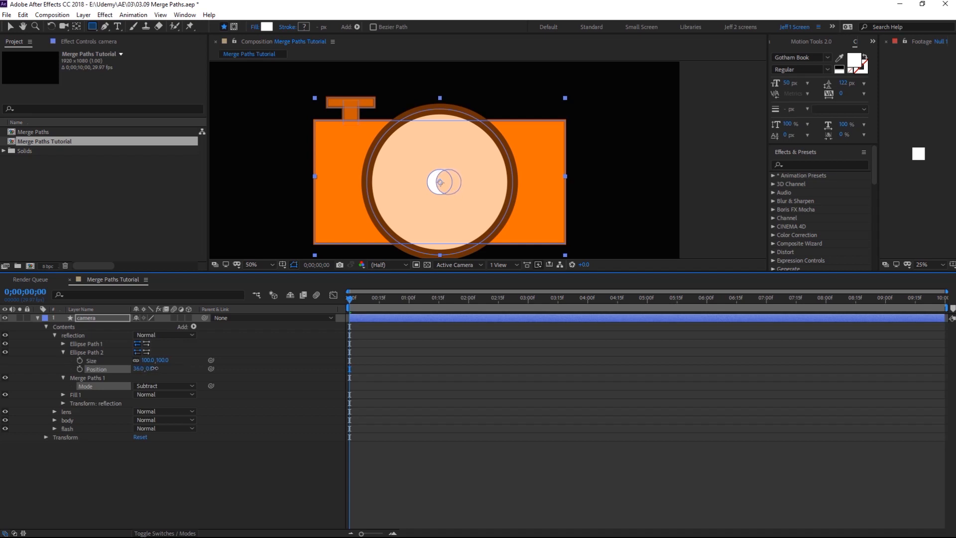
{"action": "left_click", "coordinate": [202, 453]}
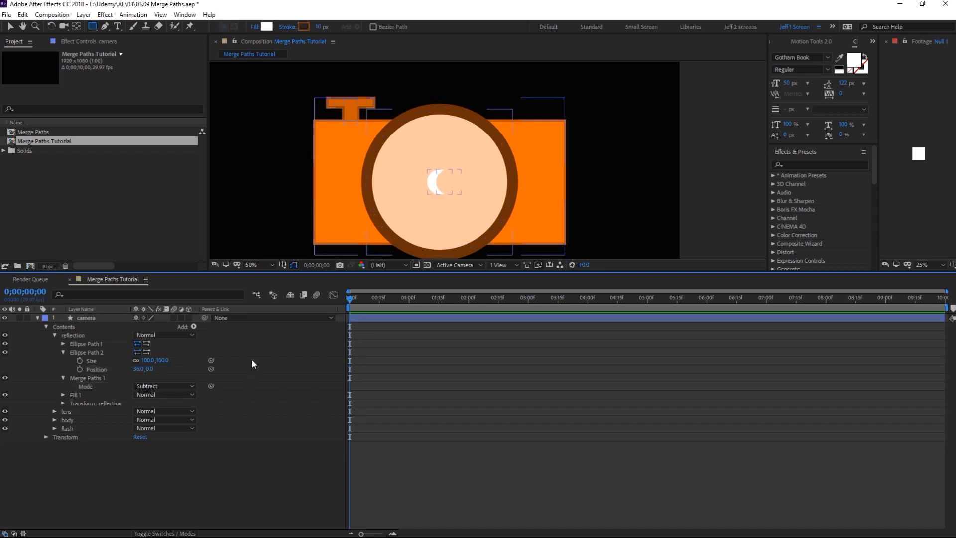
- Move the reflection group to 113, -138 and scale it to 81.8% through its group transform
{"action": "left_click", "coordinate": [80, 335]}
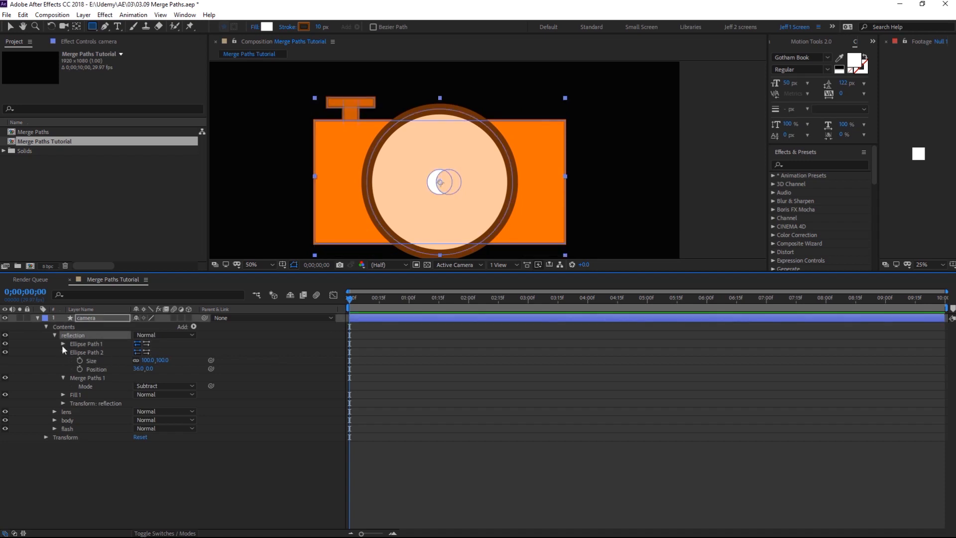
{"action": "left_click", "coordinate": [62, 403]}
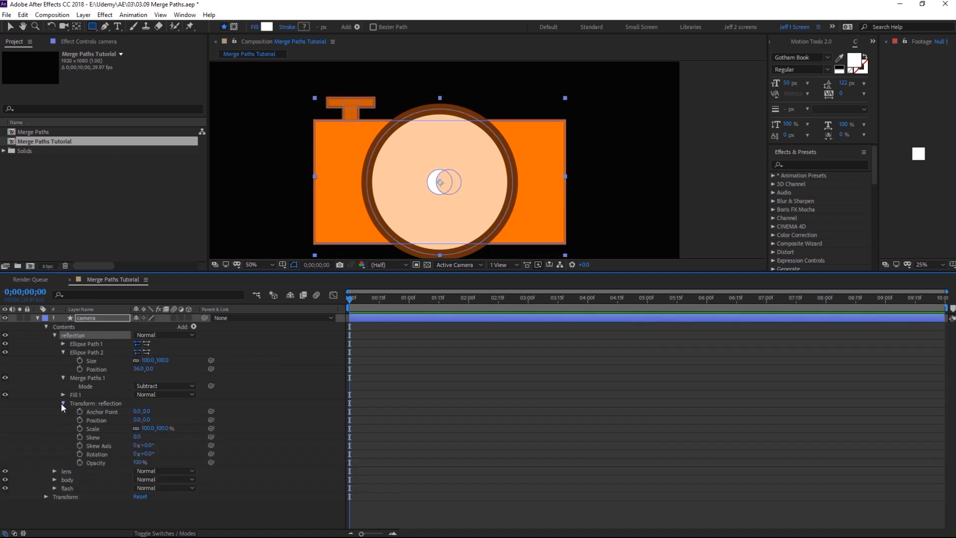
{"action": "left_click", "coordinate": [77, 403]}
{"action": "left_click_drag", "start_coordinate": [147, 420], "coordinate": [57, 418]}
{"action": "left_click", "coordinate": [63, 352]}
{"action": "left_click", "coordinate": [95, 375]}
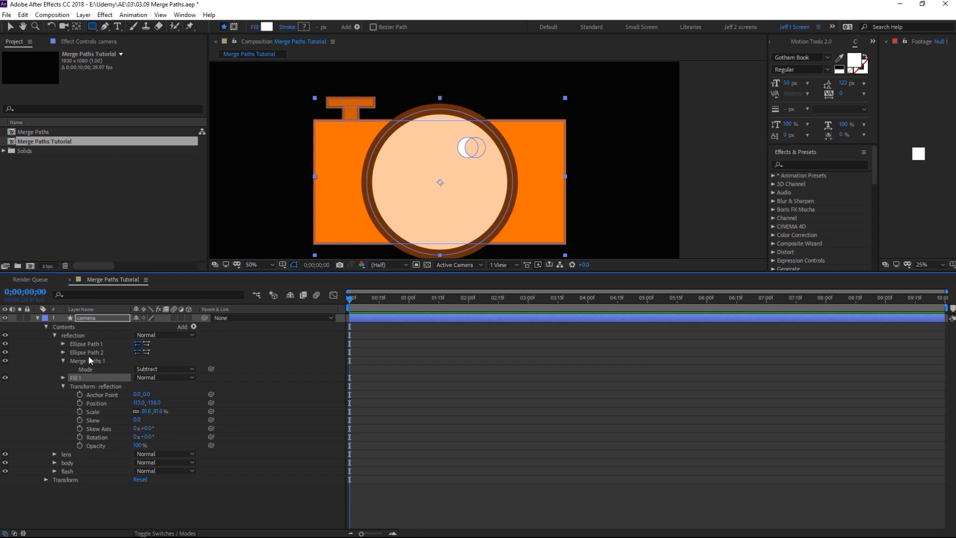
- Set the reflection fill's opacity to 50% and move the reflection group to -139, -138
{"action": "left_click", "coordinate": [141, 412]}
{"action": "type", "text": "50"}
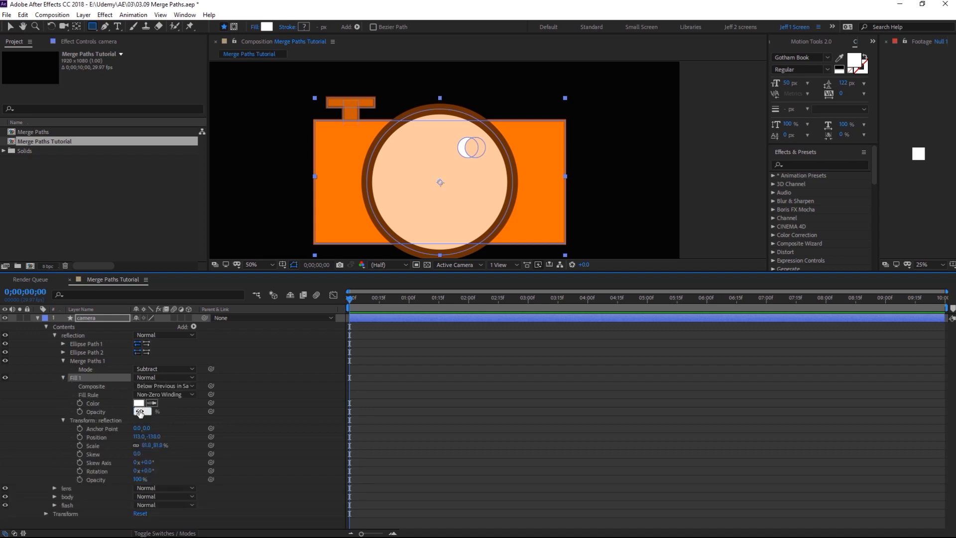
{"action": "key", "text": "Return"}
{"action": "left_click", "coordinate": [280, 381]}
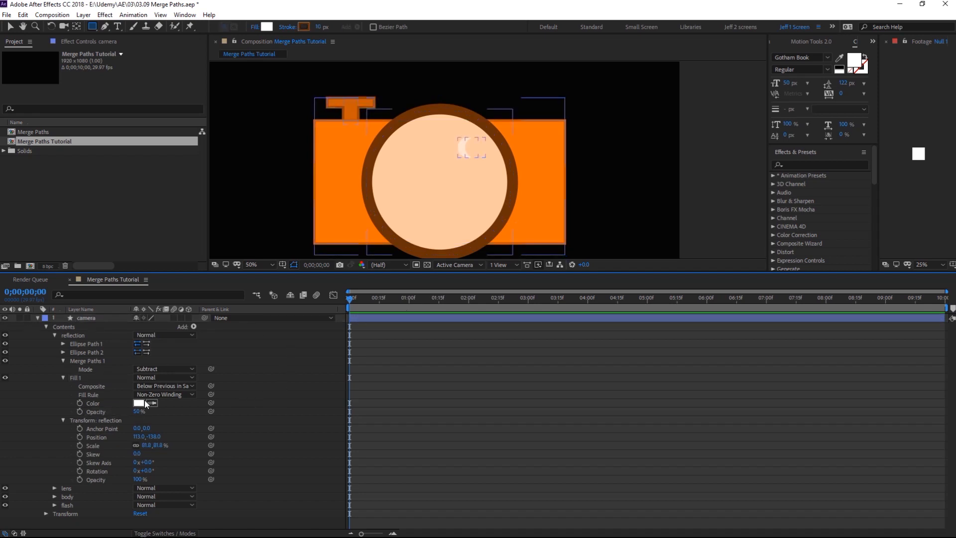
{"action": "left_click_drag", "start_coordinate": [140, 437], "coordinate": [7, 424]}
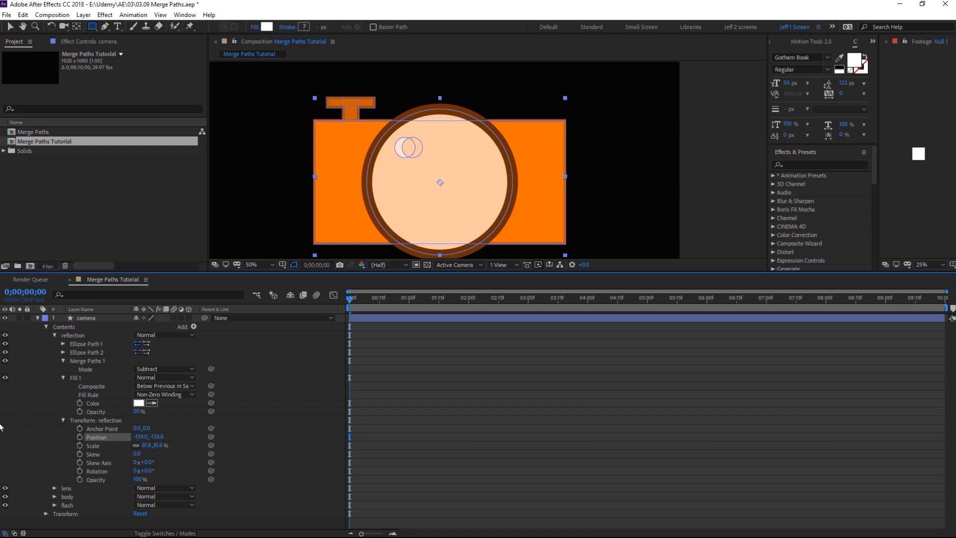
{"action": "left_click", "coordinate": [274, 441]}
- Undo trial changes to the reflection's second ellipse and shift it slightly farther right to thicken the crescent
{"action": "left_click", "coordinate": [64, 352]}
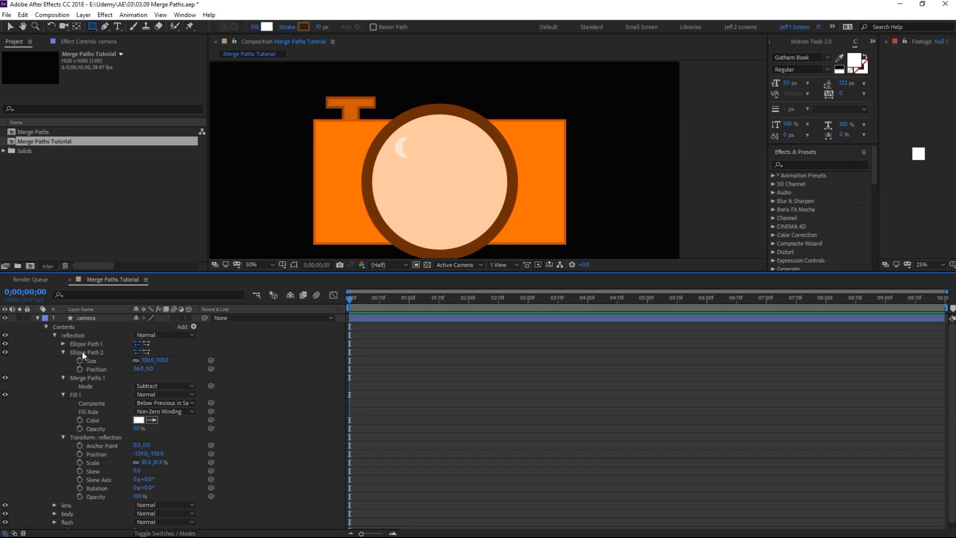
{"action": "left_click_drag", "start_coordinate": [137, 370], "coordinate": [272, 354]}
{"action": "key", "text": "ctrl+z"}
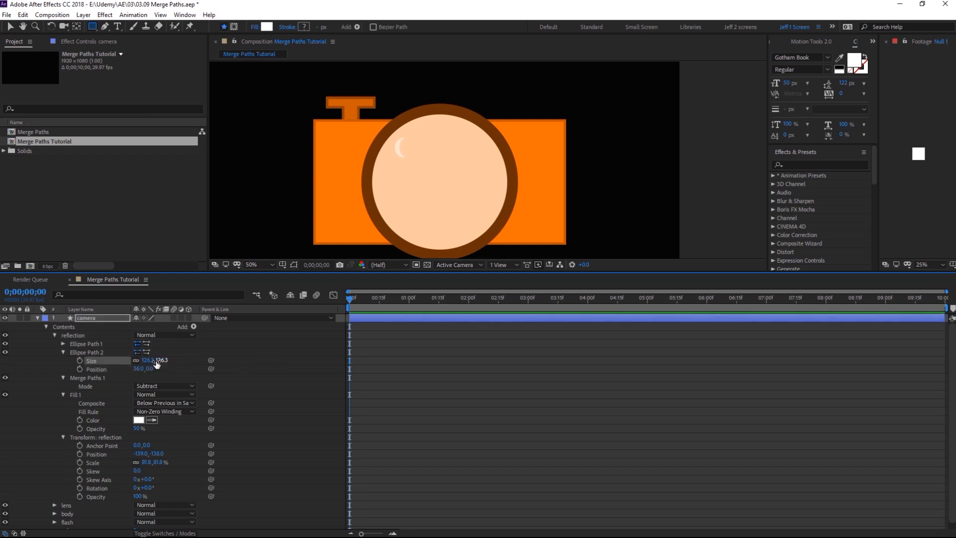
{"action": "key", "text": "ctrl+z"}
{"action": "left_click_drag", "start_coordinate": [141, 369], "coordinate": [146, 366]}
{"action": "left_click", "coordinate": [263, 334]}
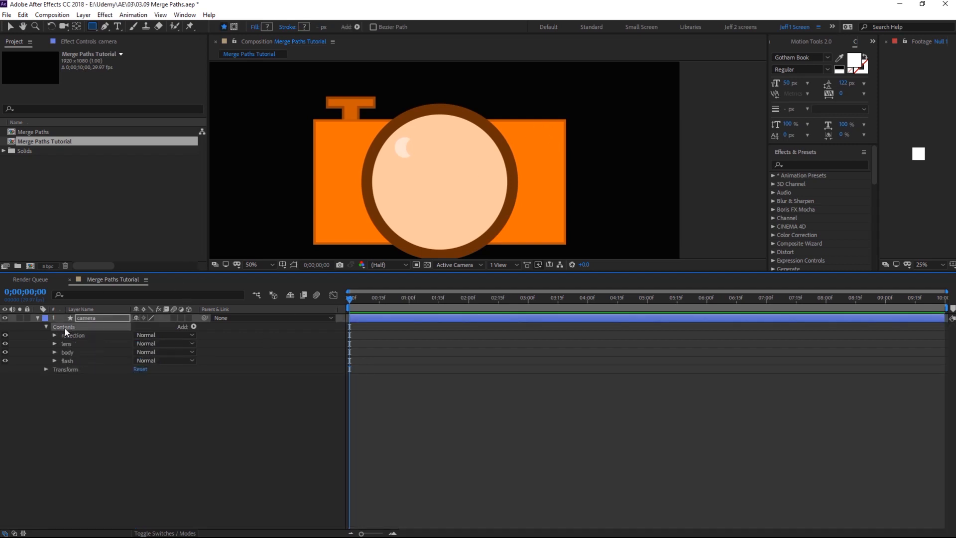
- Add an empty group to the camera layer's contents, place it above the reflection group and name it button
{"action": "left_click", "coordinate": [193, 326]}
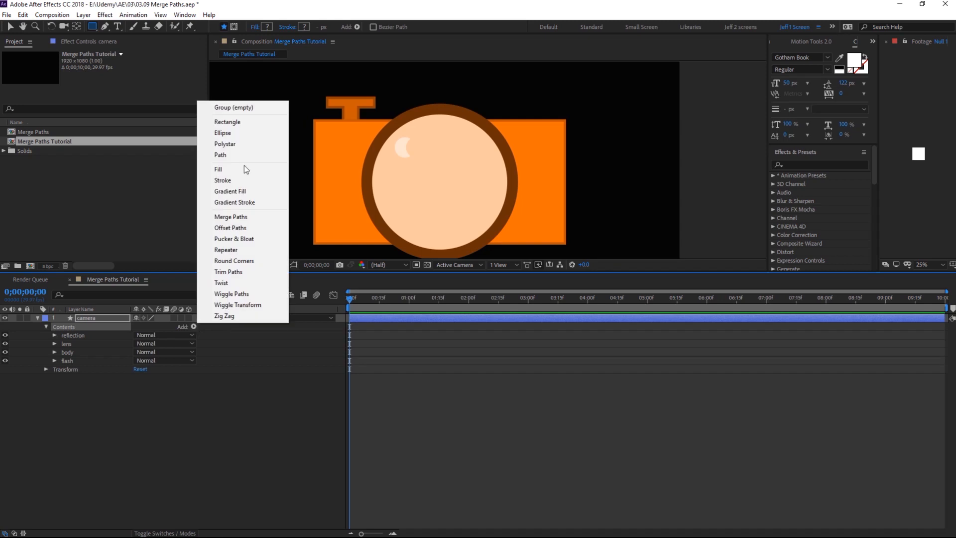
{"action": "left_click", "coordinate": [232, 106]}
{"action": "left_click_drag", "start_coordinate": [72, 370], "coordinate": [79, 334]}
{"action": "key", "text": "Return"}
{"action": "type", "text": "button"}
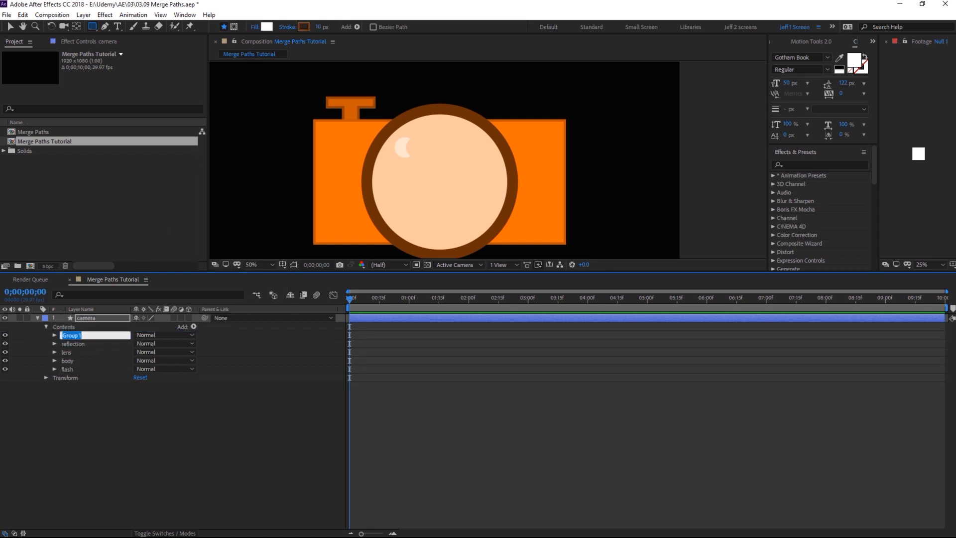
- Add an ellipse and a fill to the button group
{"action": "left_click", "coordinate": [55, 336]}
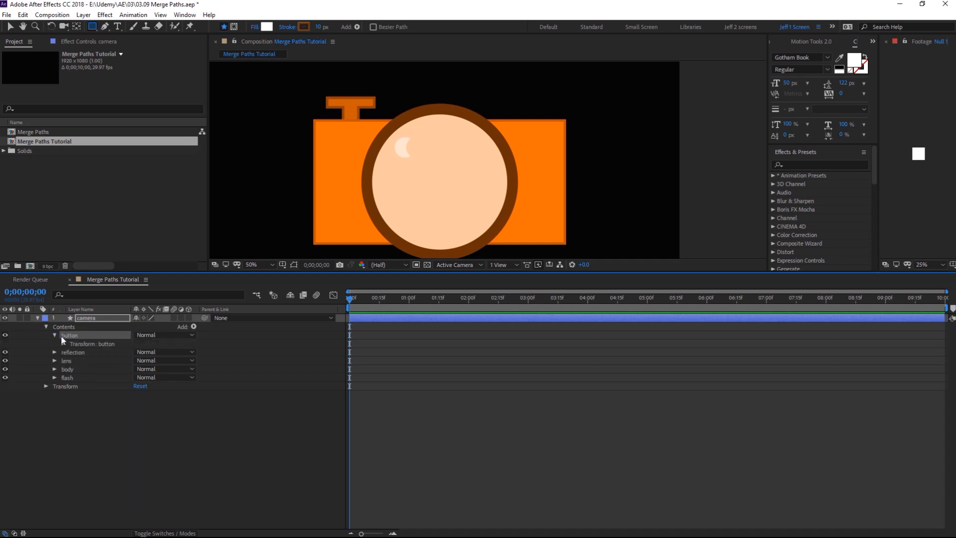
{"action": "left_click", "coordinate": [194, 326]}
{"action": "left_click", "coordinate": [223, 133]}
{"action": "left_click", "coordinate": [193, 327]}
{"action": "left_click", "coordinate": [218, 169]}
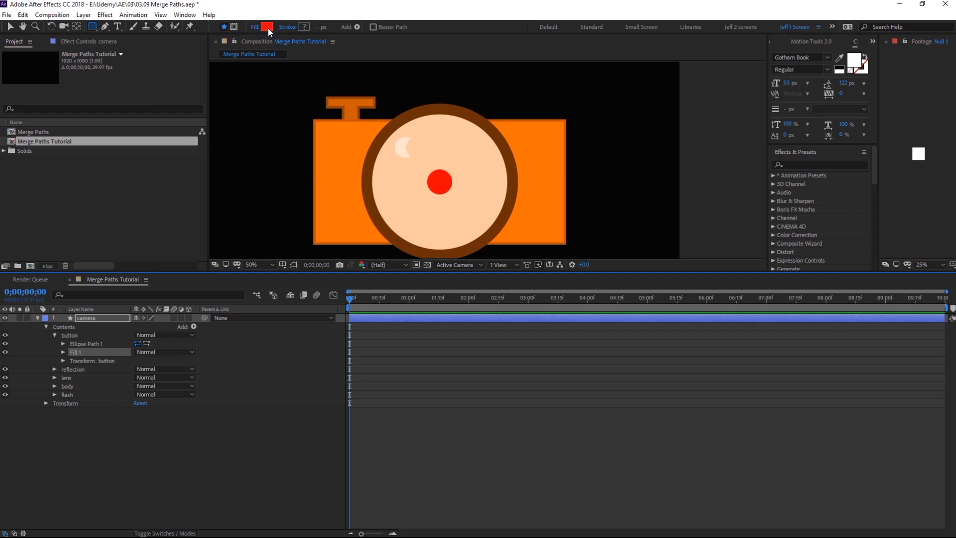
- Set the button's fill to a darker shade of the orange sampled from the camera body
{"action": "left_click", "coordinate": [267, 27]}
{"action": "left_click", "coordinate": [560, 261]}
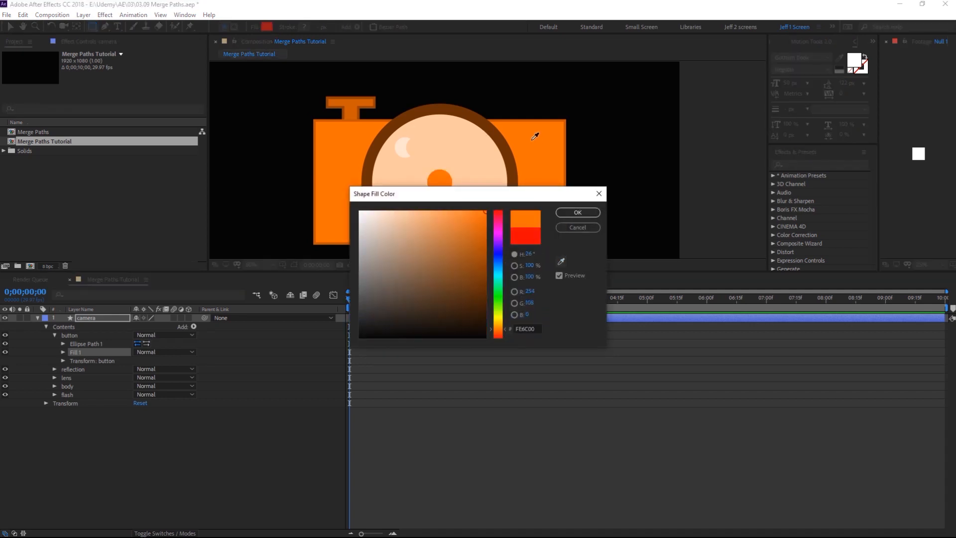
{"action": "left_click", "coordinate": [534, 139]}
{"action": "left_click_drag", "start_coordinate": [486, 211], "coordinate": [483, 249]}
{"action": "left_click", "coordinate": [576, 212]}
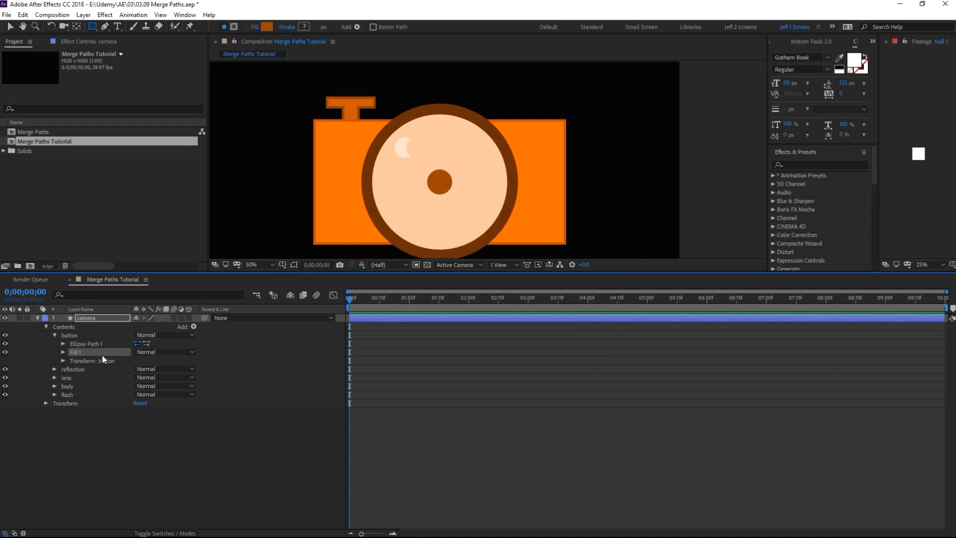
- Move the button group to 402, -153 through its group transform and add a rectangle path to the group
{"action": "left_click", "coordinate": [62, 361]}
{"action": "left_click_drag", "start_coordinate": [138, 377], "coordinate": [76, 361]}
{"action": "left_click", "coordinate": [71, 336]}
{"action": "left_click", "coordinate": [194, 327]}
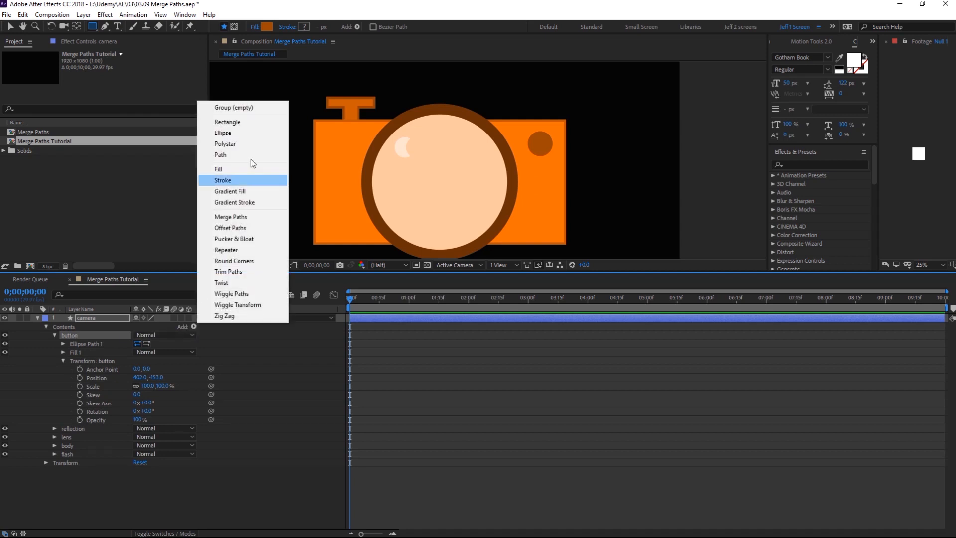
{"action": "left_click", "coordinate": [234, 122]}
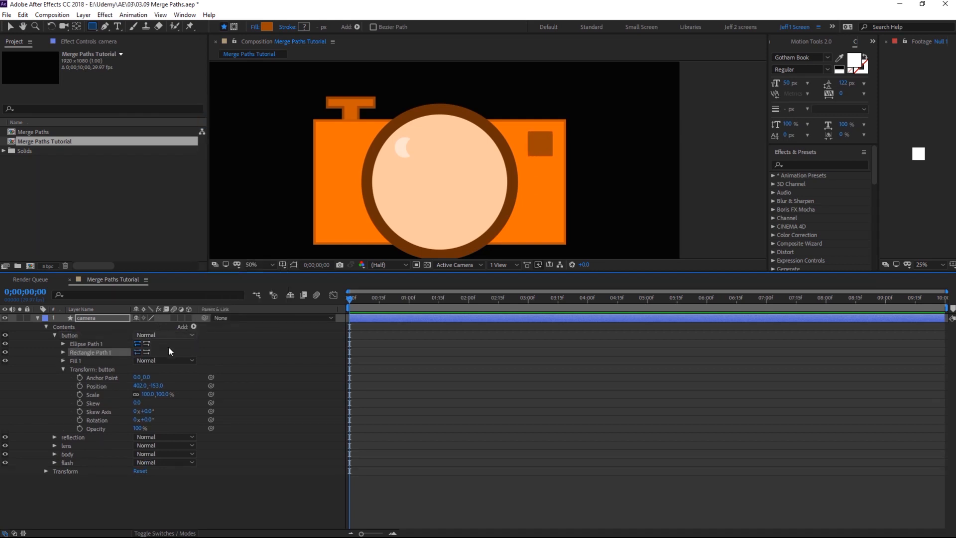
{"action": "left_click", "coordinate": [63, 352]}
{"action": "left_click", "coordinate": [63, 344]}
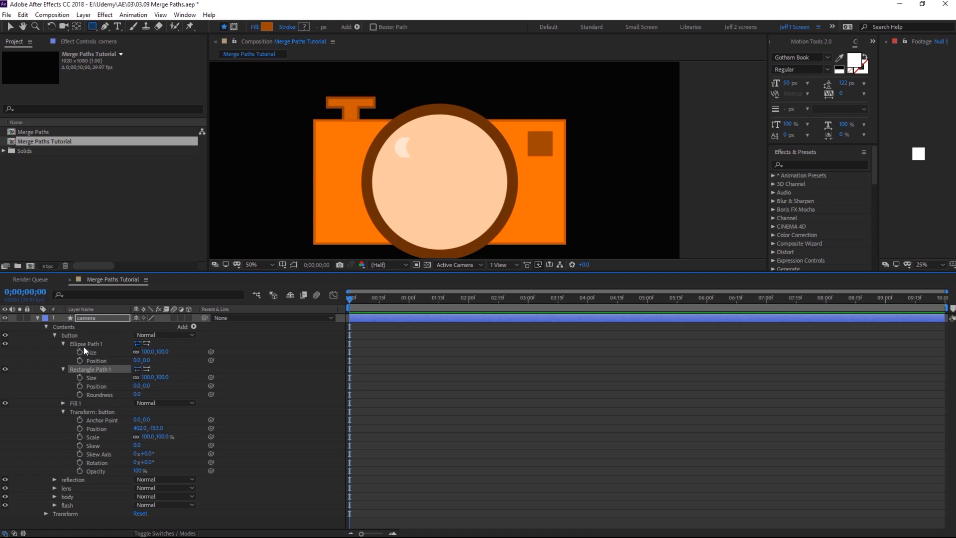
{"action": "left_click", "coordinate": [62, 343]}
{"action": "left_click", "coordinate": [62, 352]}
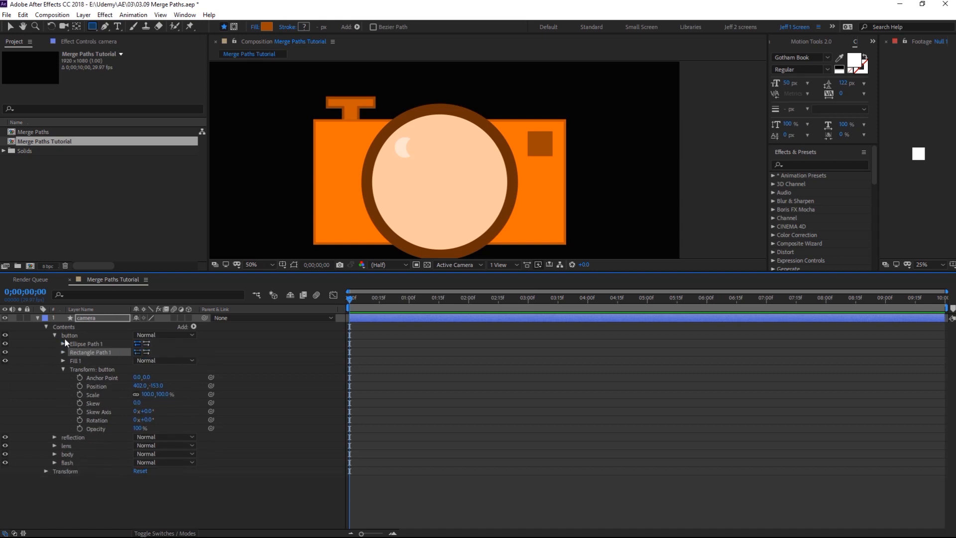
- Add a Merge Paths operator to the button group and set its mode to Subtract
{"action": "left_click", "coordinate": [72, 336]}
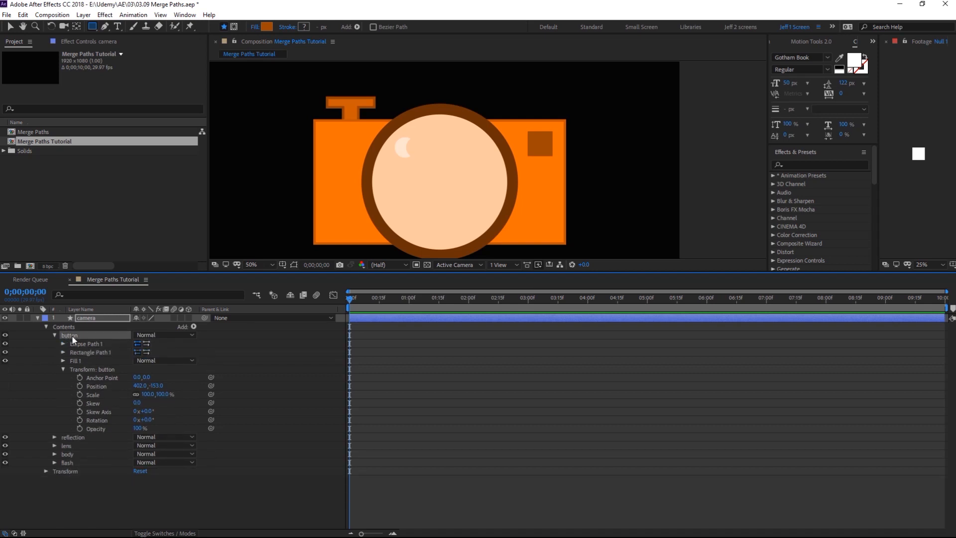
{"action": "left_click", "coordinate": [194, 327]}
{"action": "left_click", "coordinate": [234, 217]}
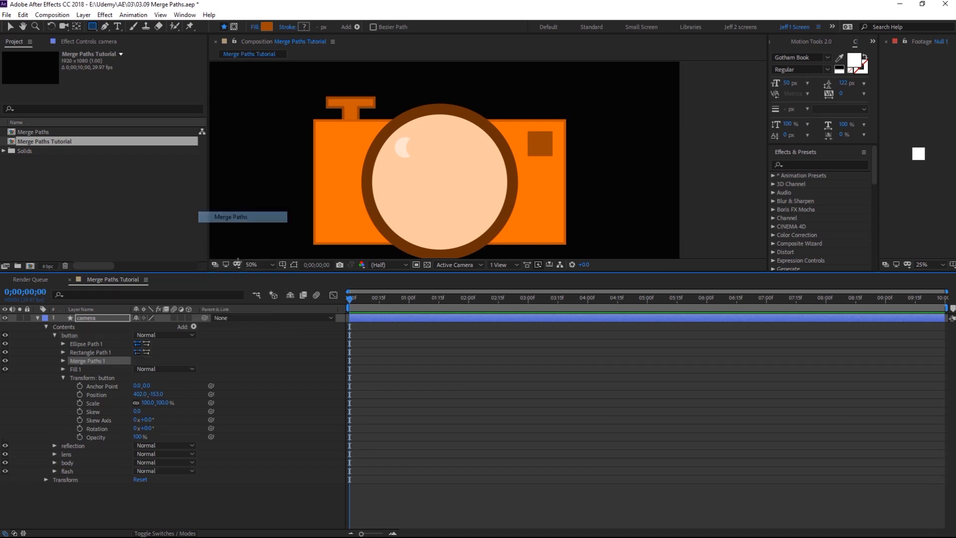
{"action": "left_click", "coordinate": [63, 361]}
{"action": "left_click", "coordinate": [191, 369]}
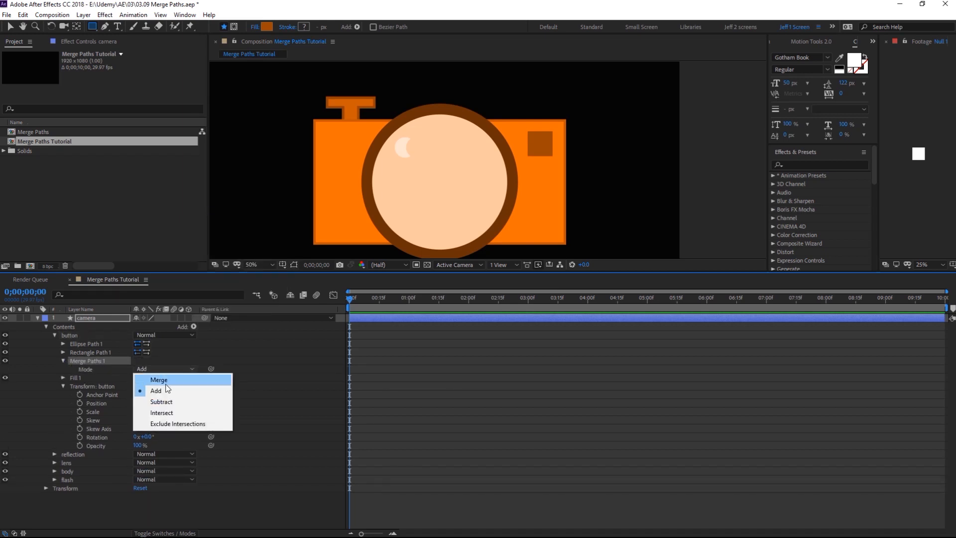
{"action": "left_click", "coordinate": [174, 400]}
- Shift the button's rectangle path to position 49.4, 0 so that it cuts the circle into a left half
{"action": "left_click", "coordinate": [64, 352]}
{"action": "left_click", "coordinate": [144, 369]}
{"action": "left_click_drag", "start_coordinate": [139, 373], "coordinate": [156, 367]}
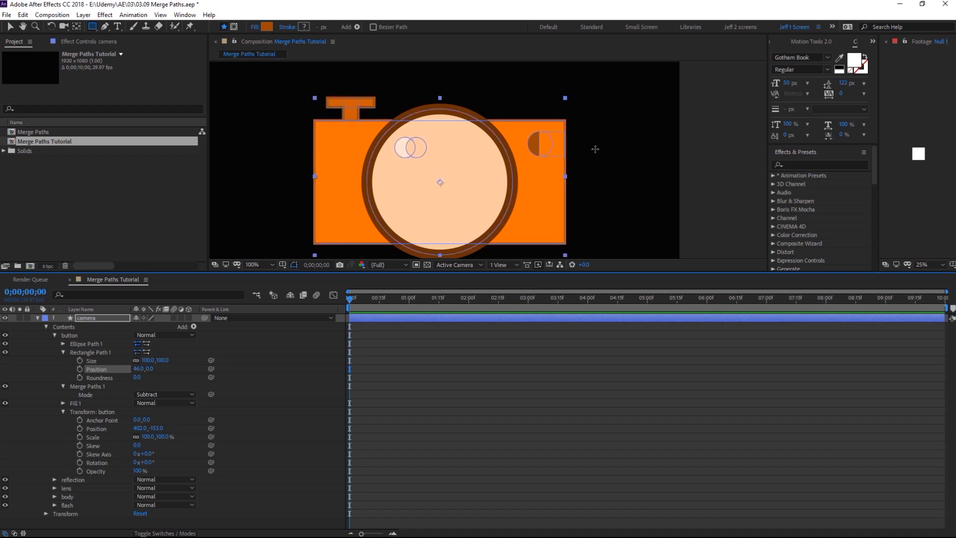
{"action": "key", "text": "period"}
{"action": "left_click_drag", "start_coordinate": [137, 368], "coordinate": [149, 367]}
{"action": "key", "text": "F2"}
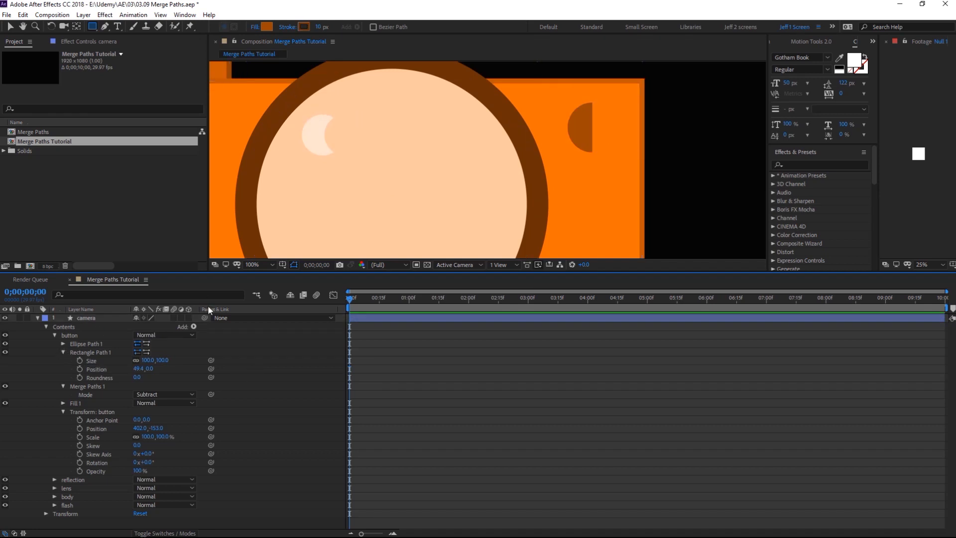
- Rename the button group as "button left"
{"action": "left_click", "coordinate": [55, 335]}
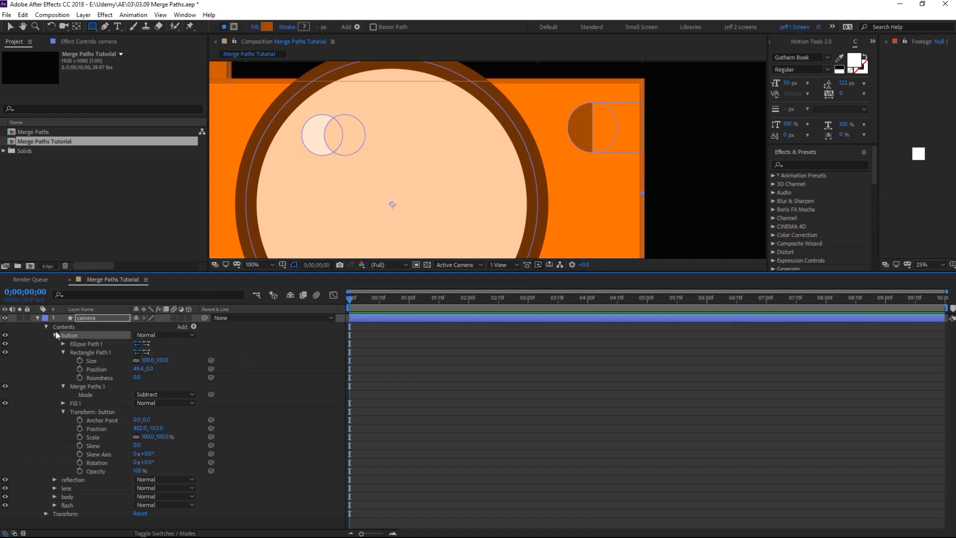
{"action": "left_click", "coordinate": [55, 335]}
{"action": "double_click", "coordinate": [71, 337]}
{"action": "key", "text": "Return"}
{"action": "type", "text": "button left"}
{"action": "key", "text": "Return"}
- Duplicate the "button left" group and rename the copy "button right"
{"action": "key", "text": "ctrl+d"}
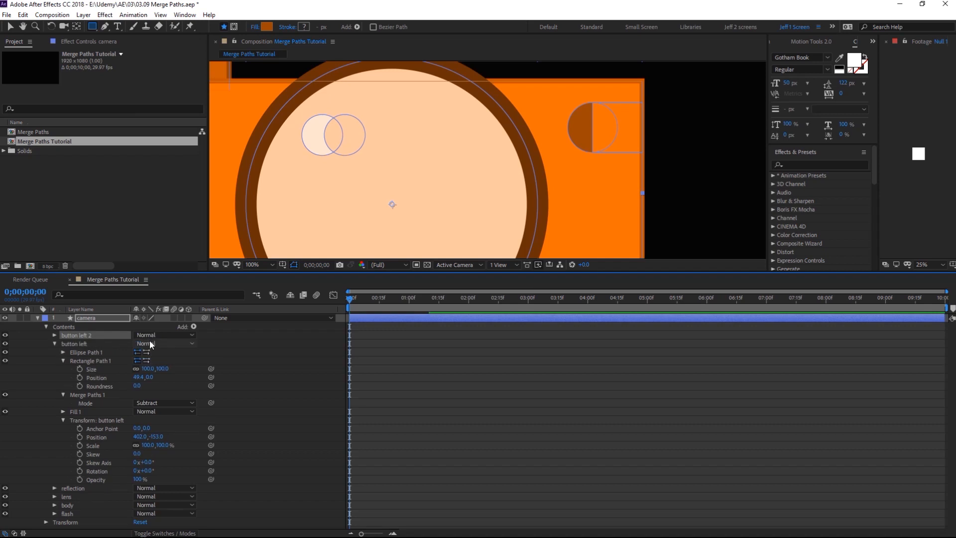
{"action": "key", "text": "Return"}
{"action": "type", "text": "button right"}
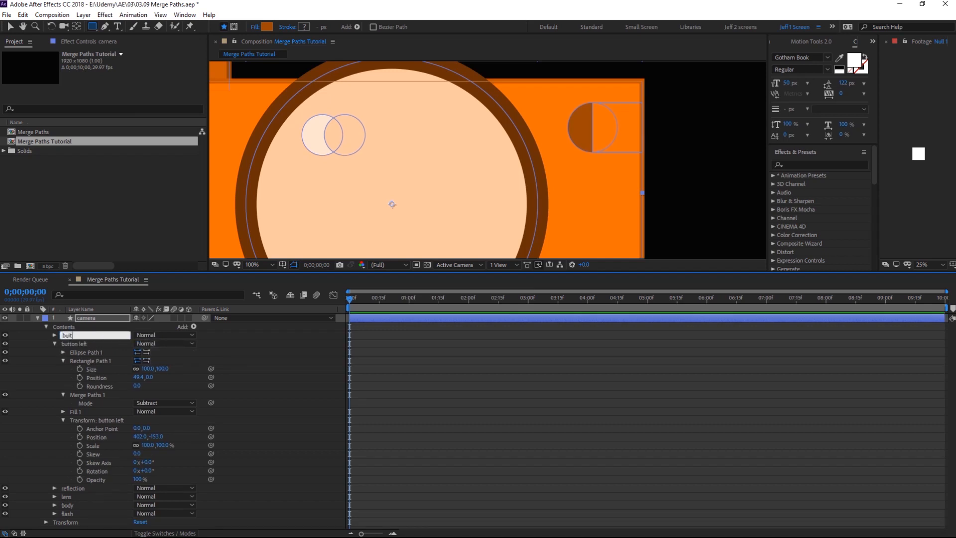
- Change the fill of the button right group to a light peach orange
{"action": "left_click", "coordinate": [55, 335]}
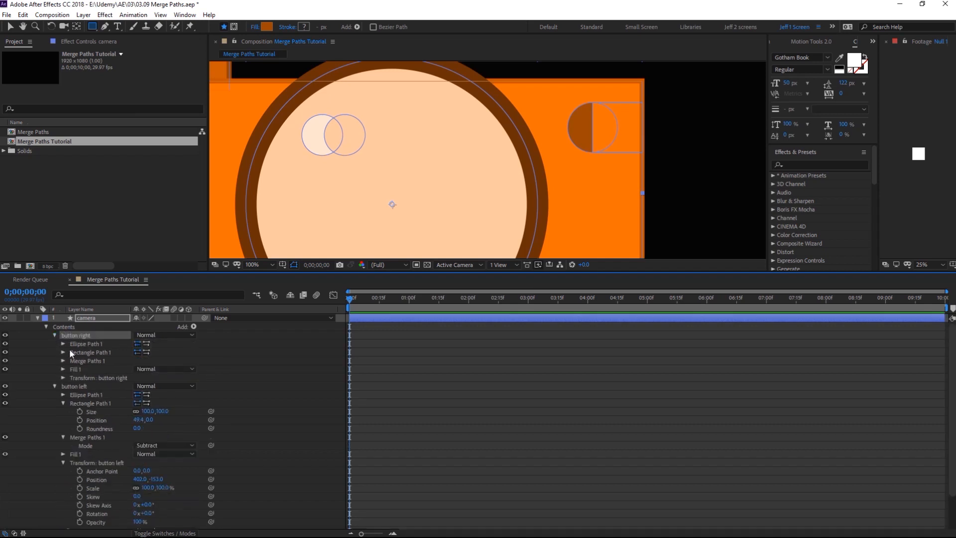
{"action": "left_click", "coordinate": [74, 377]}
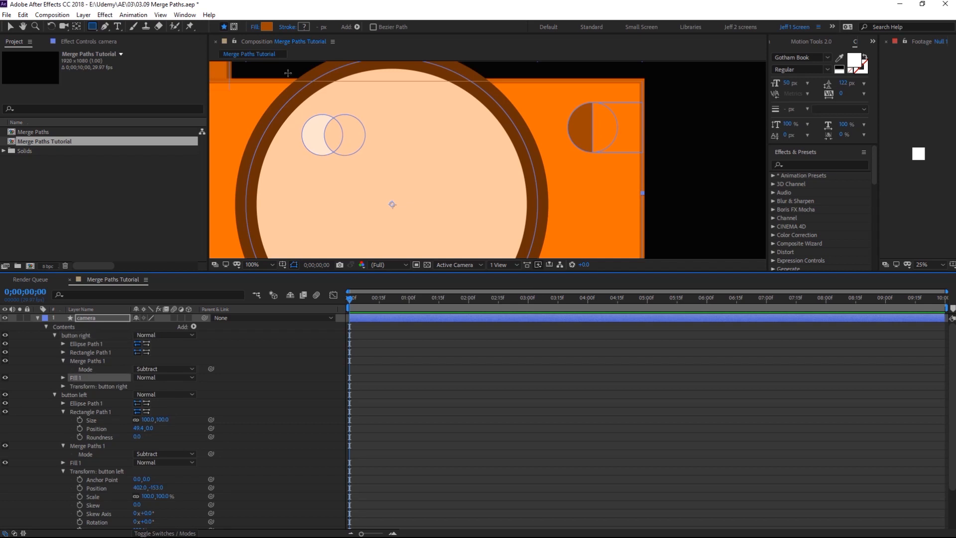
{"action": "left_click", "coordinate": [268, 26]}
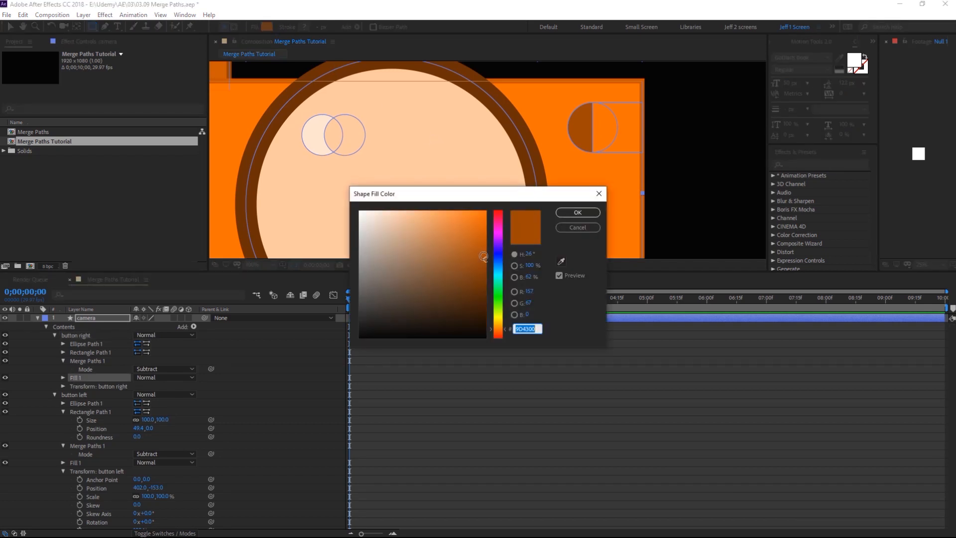
{"action": "left_click_drag", "start_coordinate": [480, 247], "coordinate": [427, 214]}
{"action": "left_click", "coordinate": [578, 212]}
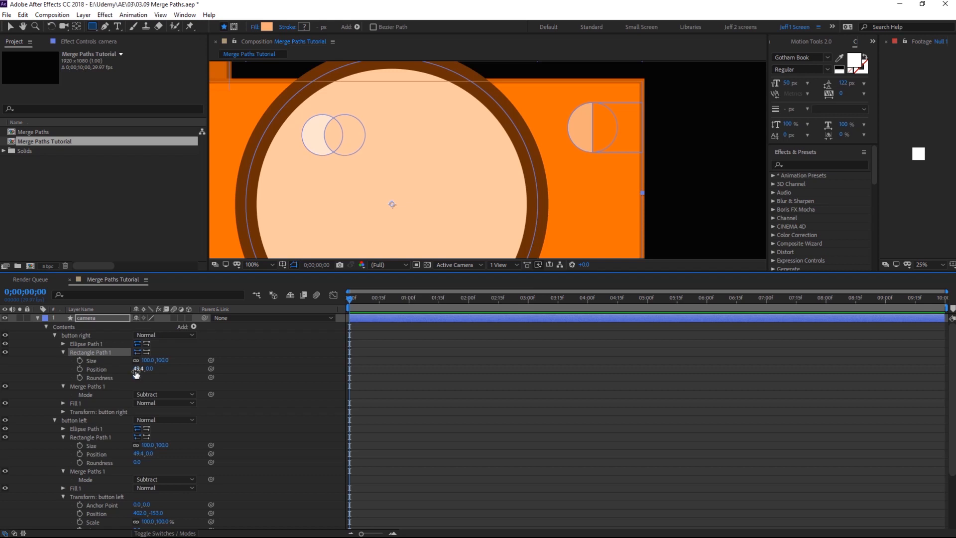
- Set the rectangle path's X position to 50 in the button left group and to -50 in the button right group
{"action": "left_click", "coordinate": [71, 422]}
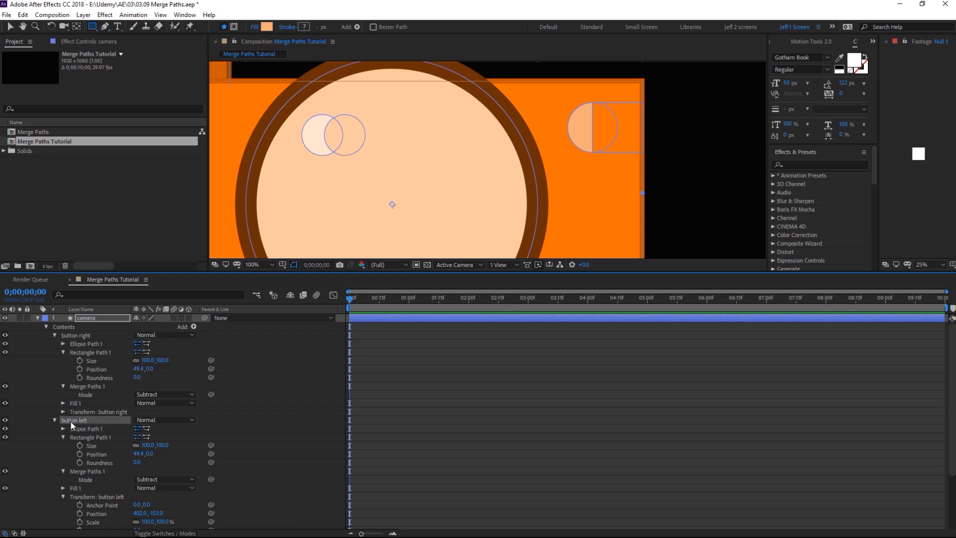
{"action": "left_click", "coordinate": [138, 453]}
{"action": "type", "text": "50"}
{"action": "key", "text": "Return"}
{"action": "left_click", "coordinate": [136, 370]}
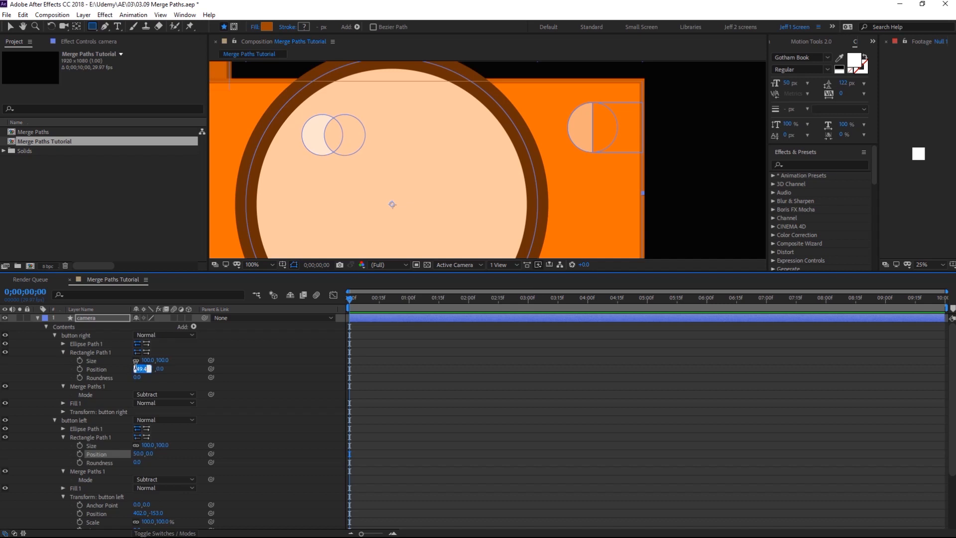
{"action": "type", "text": "-50"}
{"action": "key", "text": "Return"}
- Review the rectangle path and Merge Paths settings of the button left and button right groups
{"action": "left_click", "coordinate": [248, 360]}
{"action": "left_click", "coordinate": [63, 352]}
{"action": "left_click", "coordinate": [77, 396]}
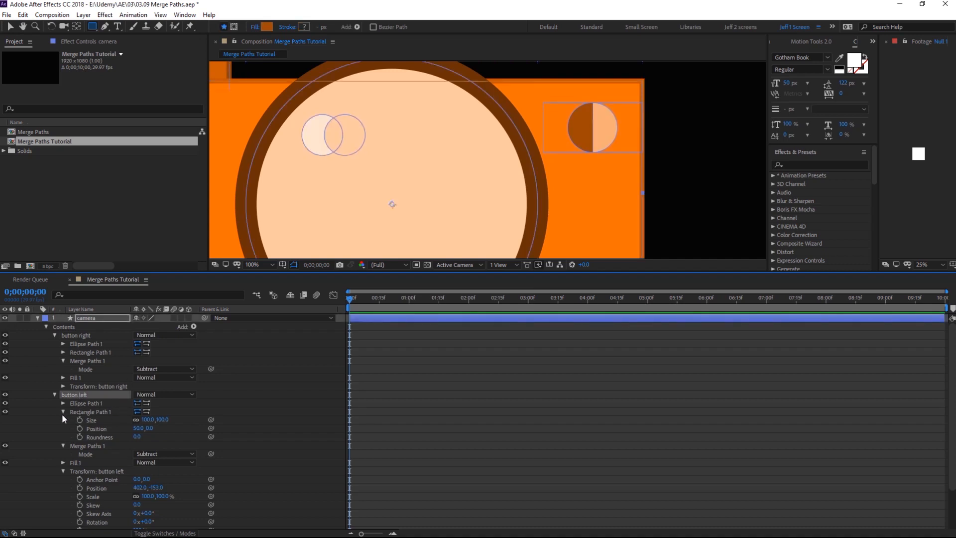
{"action": "left_click", "coordinate": [63, 412]}
{"action": "left_click", "coordinate": [83, 418]}
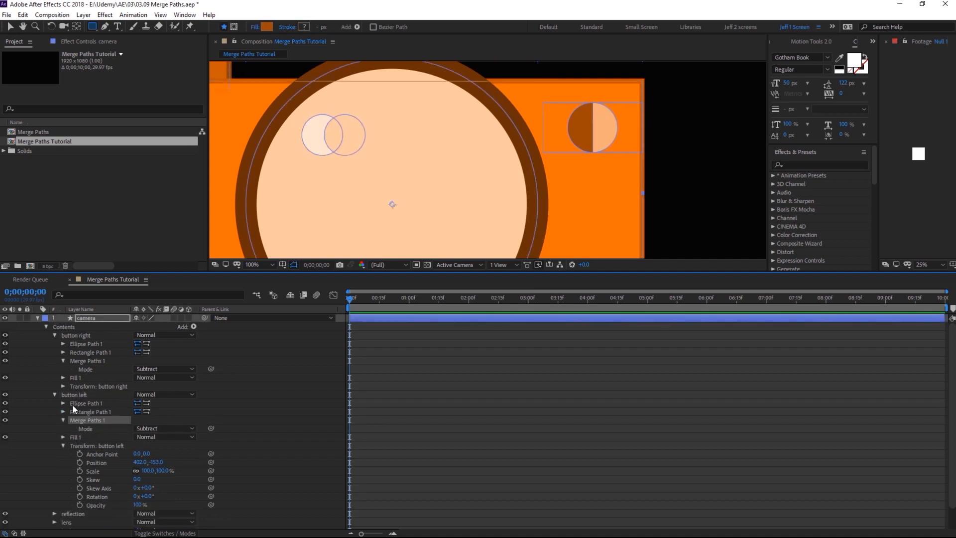
{"action": "left_click", "coordinate": [63, 412]}
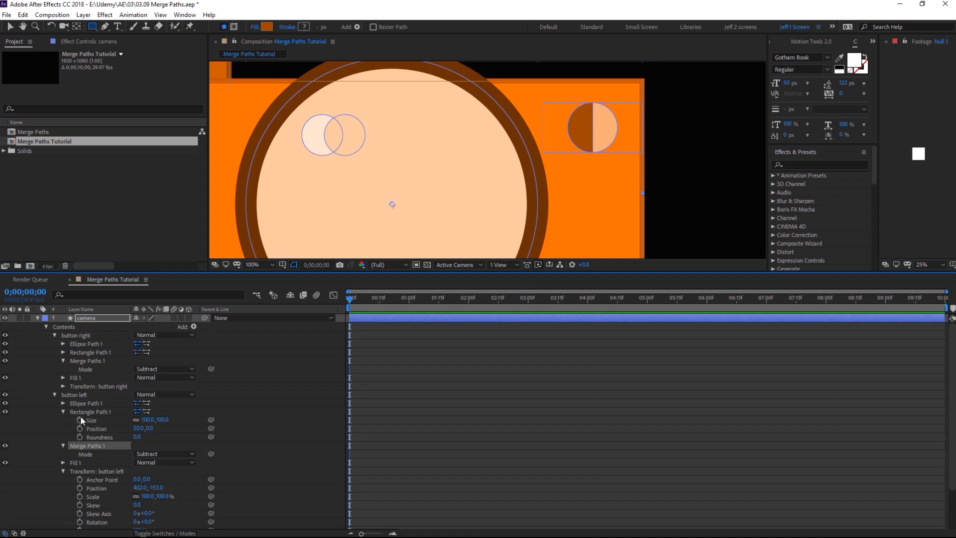
{"action": "left_click", "coordinate": [80, 413]}
{"action": "left_click", "coordinate": [138, 428]}
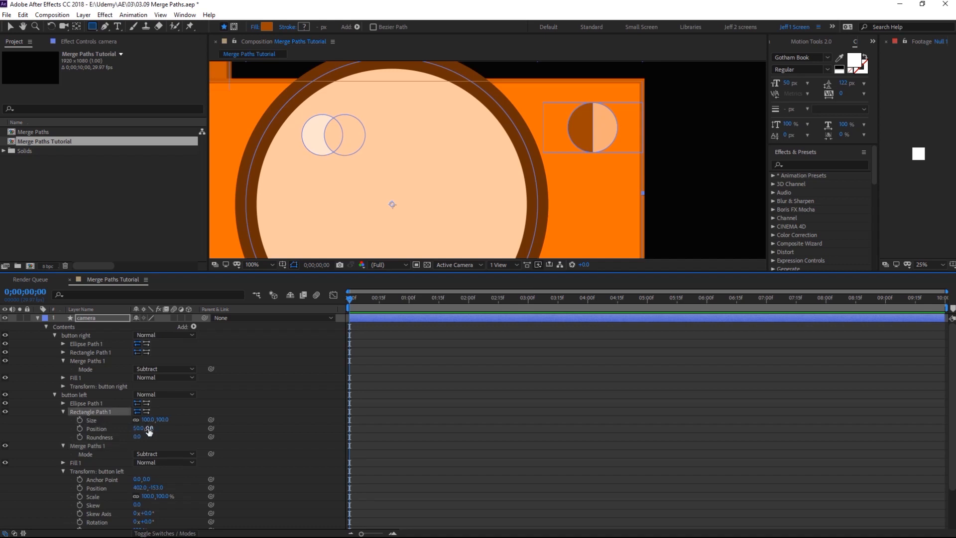
{"action": "left_click", "coordinate": [69, 393]}
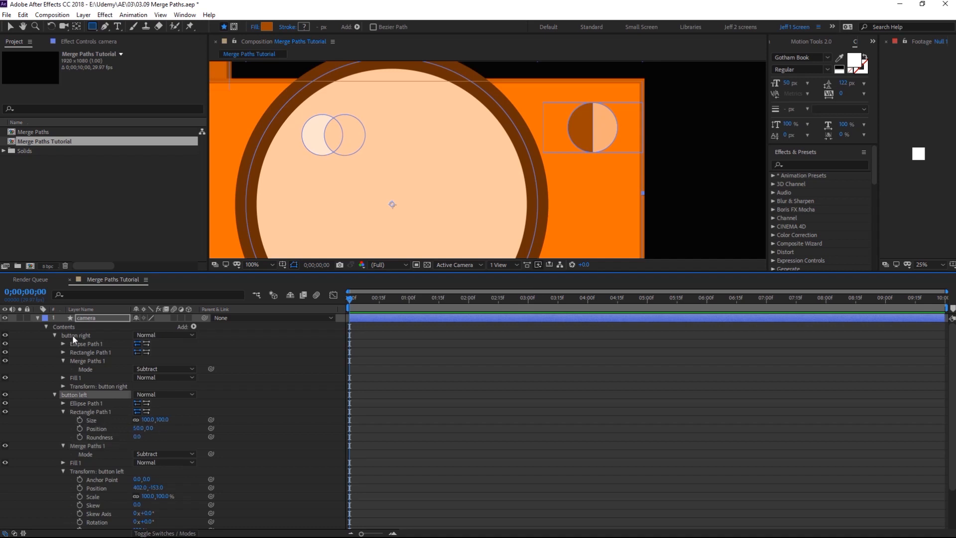
{"action": "left_click", "coordinate": [73, 335]}
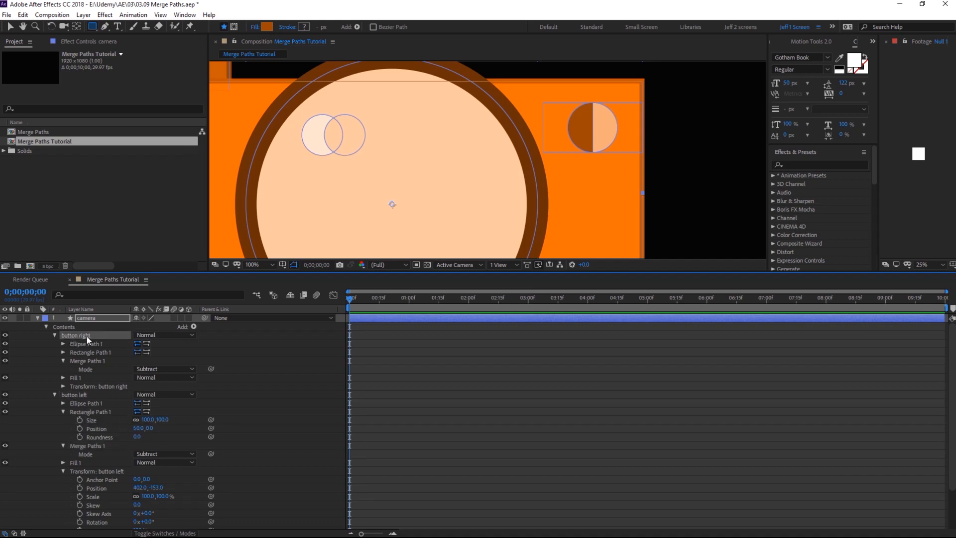
{"action": "left_click", "coordinate": [63, 352]}
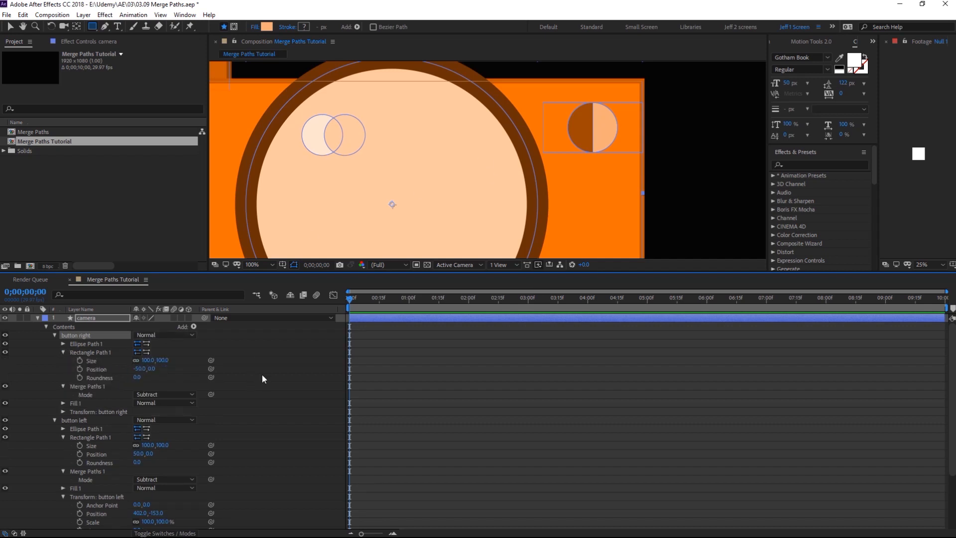
{"action": "left_click", "coordinate": [203, 354]}
- Collapse both button groups, add an empty group at the top of the camera layer's contents and name it "button"
{"action": "left_click", "coordinate": [54, 335]}
{"action": "left_click", "coordinate": [54, 344]}
{"action": "left_click", "coordinate": [63, 326]}
{"action": "left_click", "coordinate": [187, 327]}
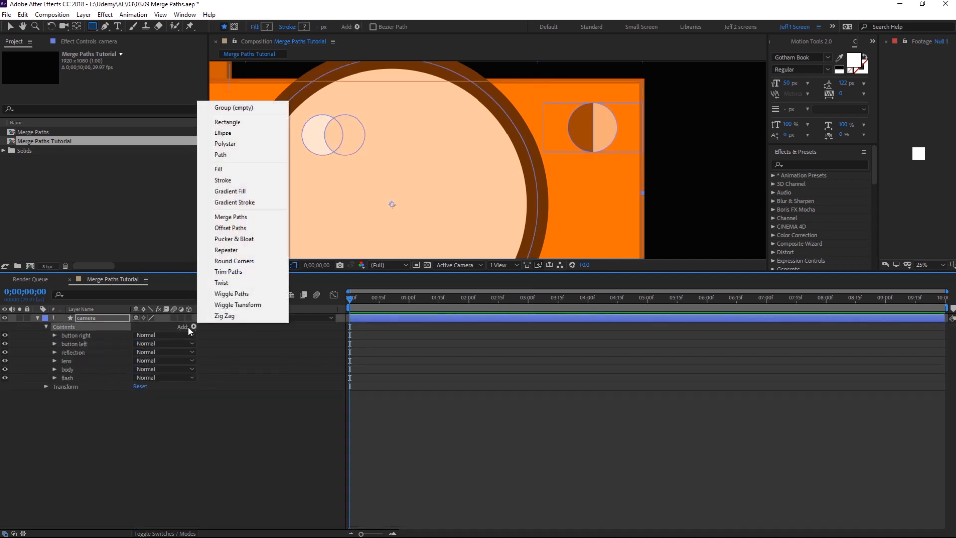
{"action": "left_click", "coordinate": [225, 108]}
{"action": "left_click_drag", "start_coordinate": [78, 385], "coordinate": [79, 330]}
{"action": "key", "text": "Return"}
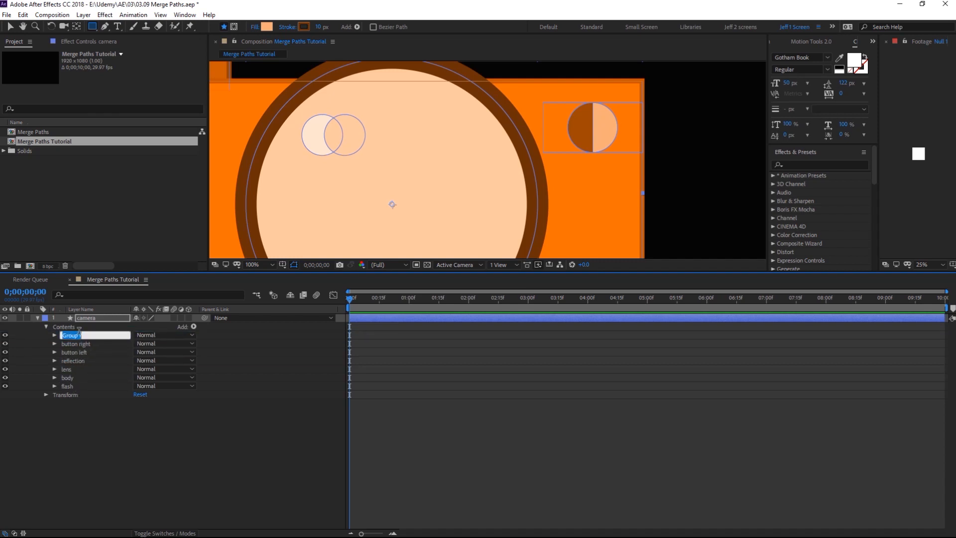
{"action": "type", "text": "buttons"}
{"action": "key", "text": "BackSpace"}
{"action": "key", "text": "Return"}
- Move the button right and button left groups into the new button group
{"action": "left_click", "coordinate": [86, 352]}
{"action": "left_click", "coordinate": [73, 346], "text": "shift"}
{"action": "left_click_drag", "start_coordinate": [73, 345], "coordinate": [68, 333]}
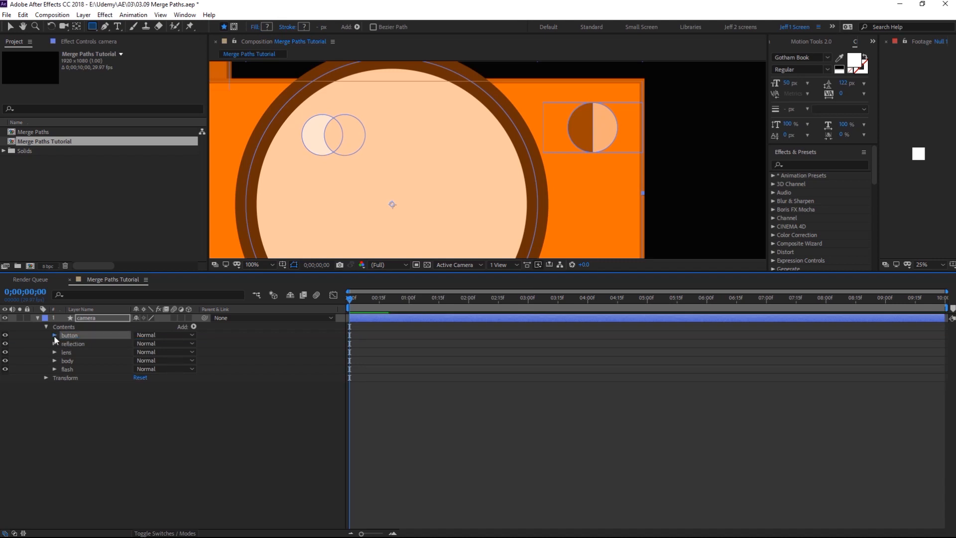
- Move the button group's anchor point to the centre of the button circle, at about 402, -154
{"action": "left_click", "coordinate": [54, 335]}
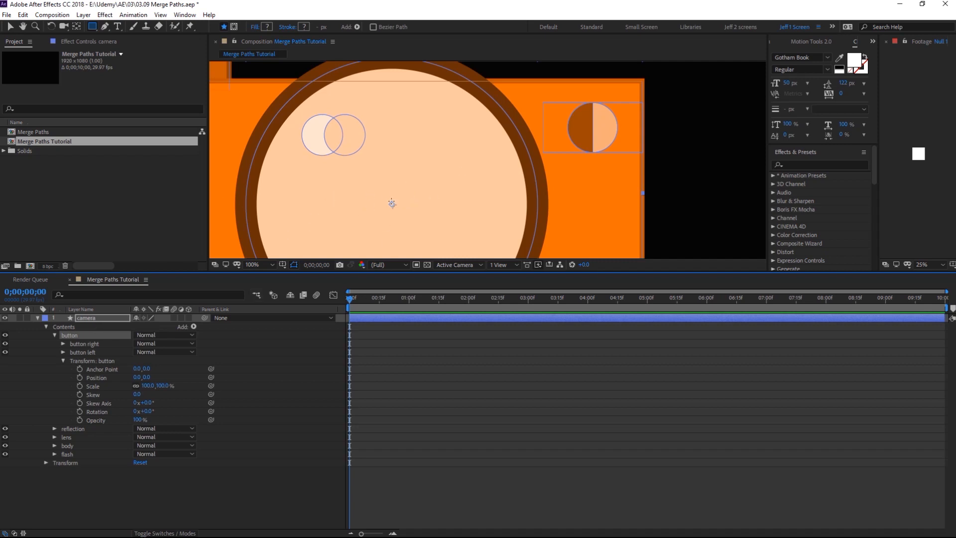
{"action": "scroll", "coordinate": [391, 202], "scroll_direction": "down", "scroll_amount": 1}
{"action": "key", "text": "v"}
{"action": "scroll", "coordinate": [476, 183], "scroll_direction": "up", "scroll_amount": 1}
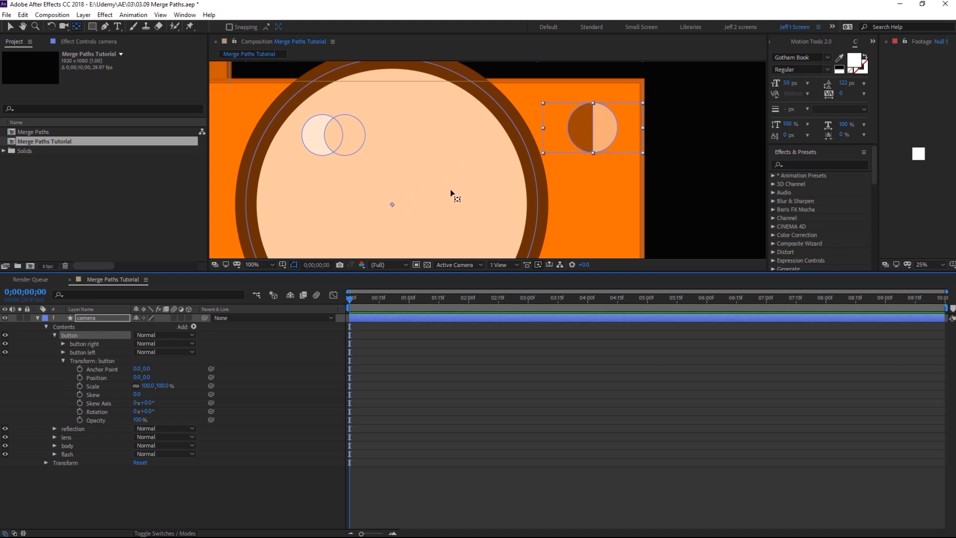
{"action": "left_click_drag", "start_coordinate": [393, 205], "coordinate": [593, 129]}
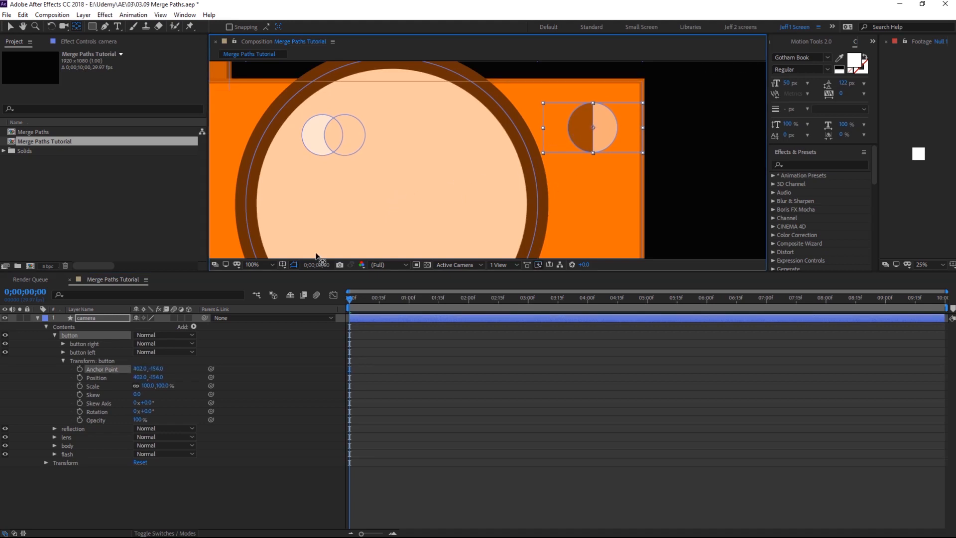
- Scale the button group down to about 52.7% through its group transform
{"action": "key", "text": "v"}
{"action": "left_click", "coordinate": [171, 377]}
{"action": "left_click_drag", "start_coordinate": [148, 386], "coordinate": [112, 384]}
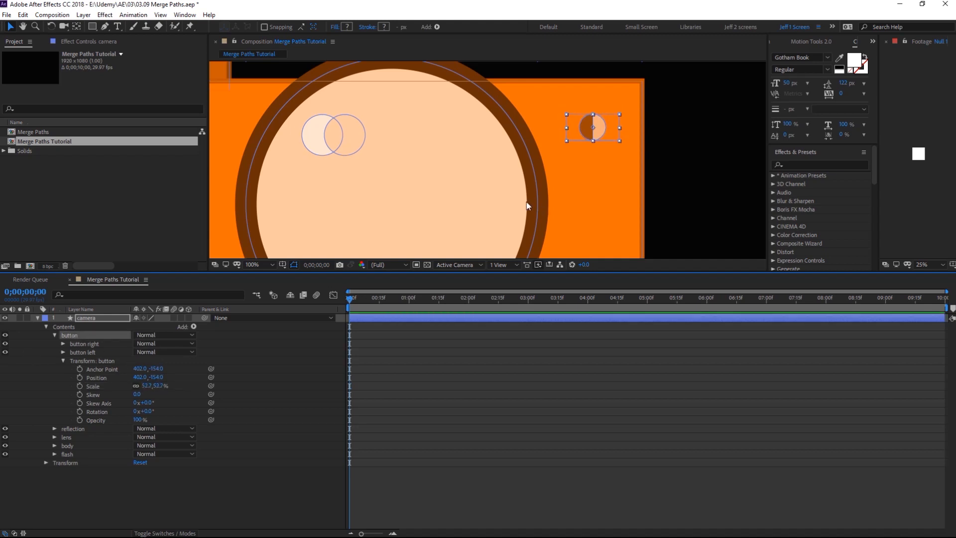
- Fill the button left half with a slightly darker shade of the peach sampled from the button's right half
{"action": "left_click", "coordinate": [82, 352]}
{"action": "left_click", "coordinate": [346, 26]}
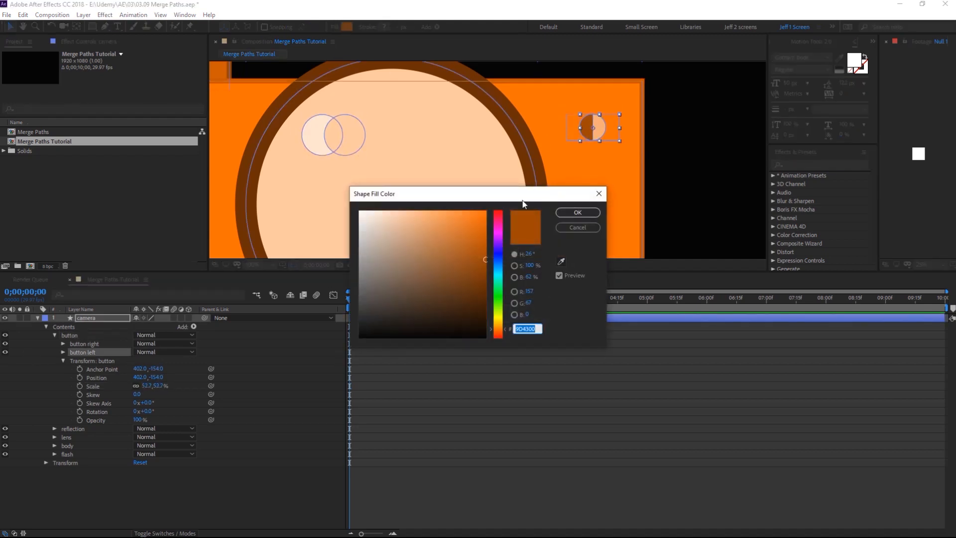
{"action": "left_click", "coordinate": [479, 193]}
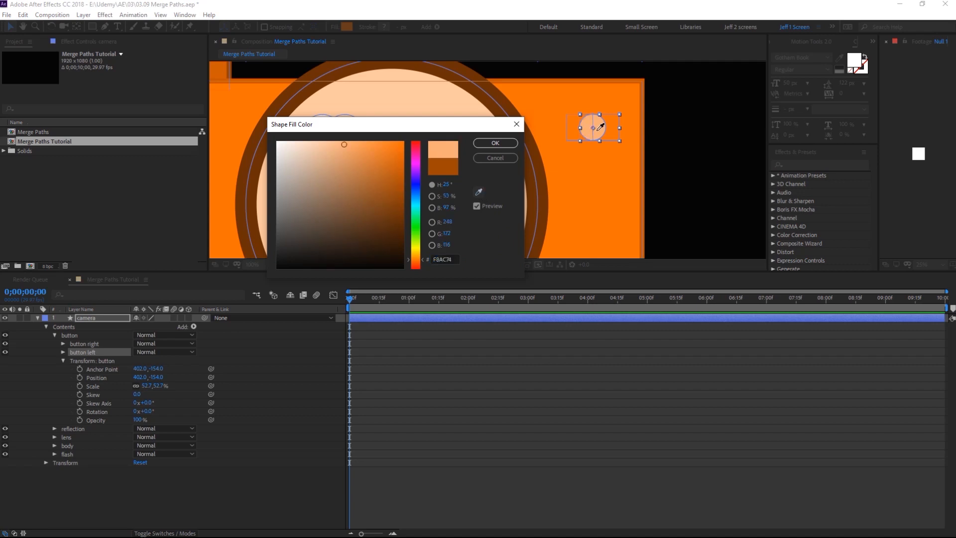
{"action": "left_click", "coordinate": [599, 128]}
{"action": "left_click_drag", "start_coordinate": [351, 149], "coordinate": [347, 160]}
{"action": "left_click", "coordinate": [496, 143]}
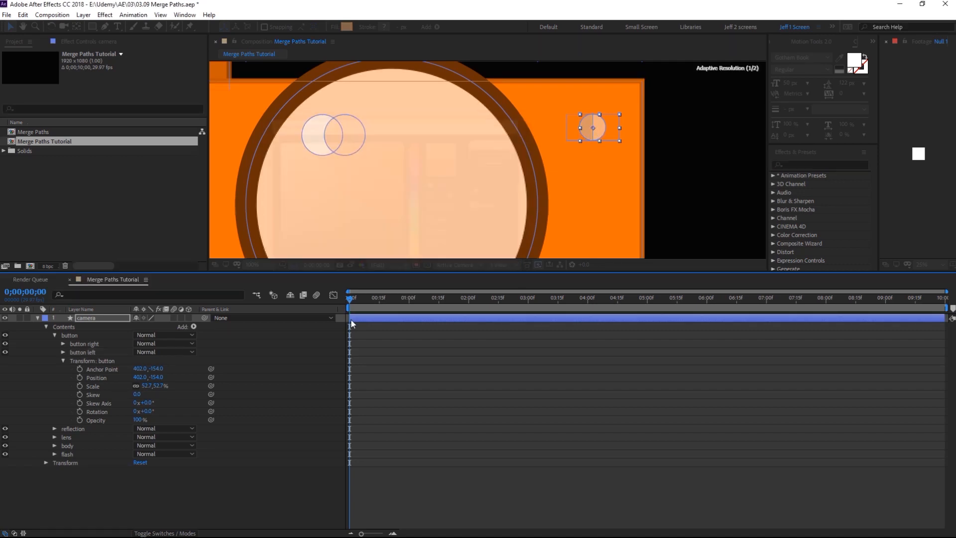
{"action": "scroll", "coordinate": [602, 187], "scroll_direction": "down", "scroll_amount": 2}
{"action": "left_click", "coordinate": [620, 141]}
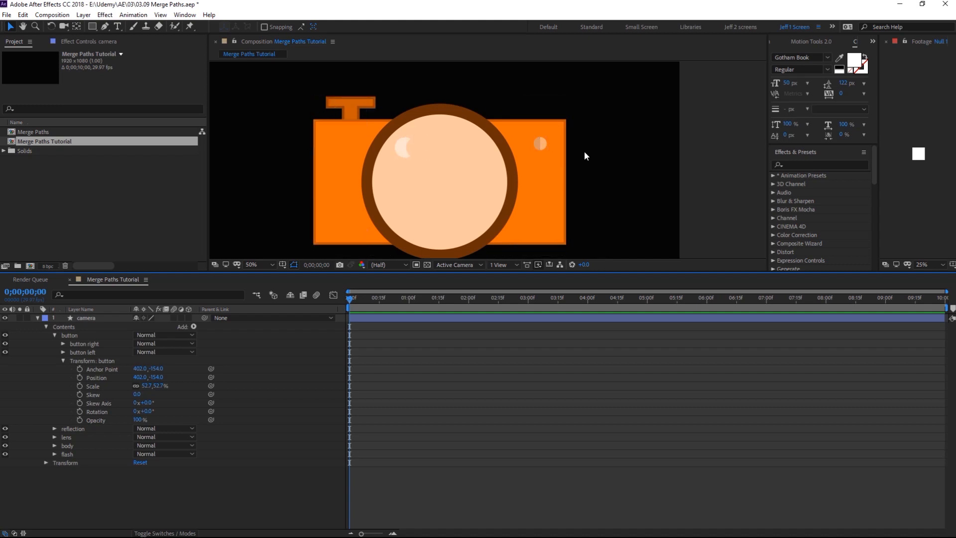
- Duplicate the rectangle path inside the body group
{"action": "left_click", "coordinate": [63, 360]}
{"action": "left_click", "coordinate": [66, 386]}
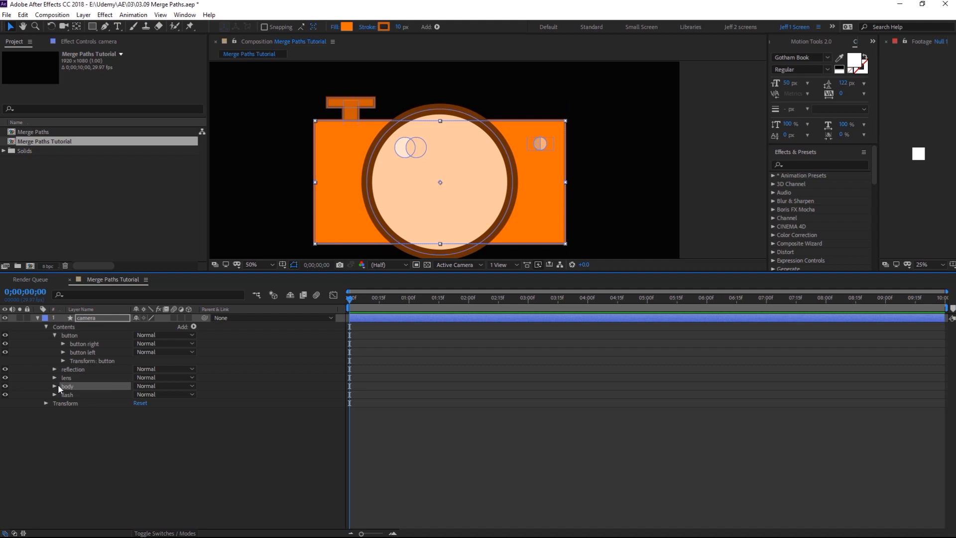
{"action": "left_click", "coordinate": [55, 386]}
{"action": "left_click", "coordinate": [82, 395]}
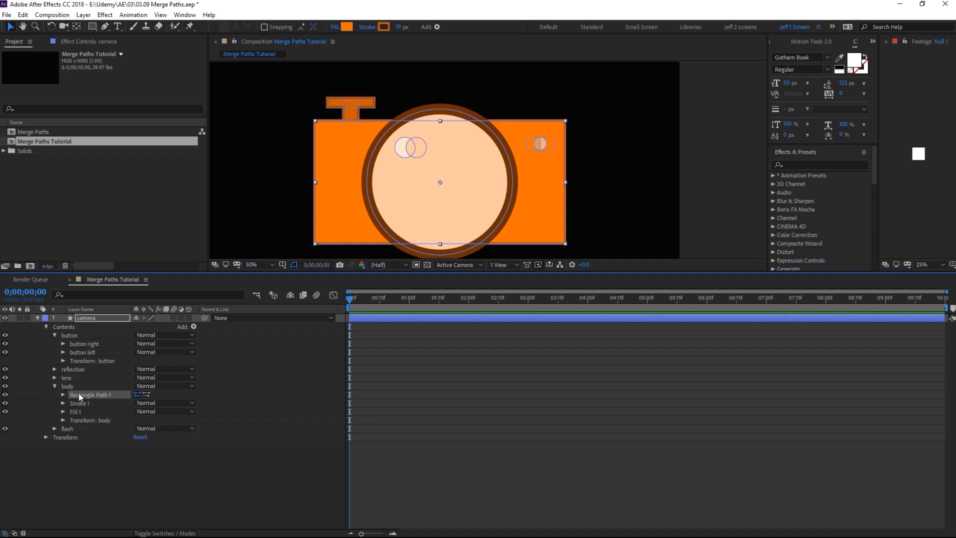
{"action": "key", "text": "ctrl+d"}
- Add a Merge Paths operator to the body group and set its mode to Subtract
{"action": "left_click", "coordinate": [70, 387]}
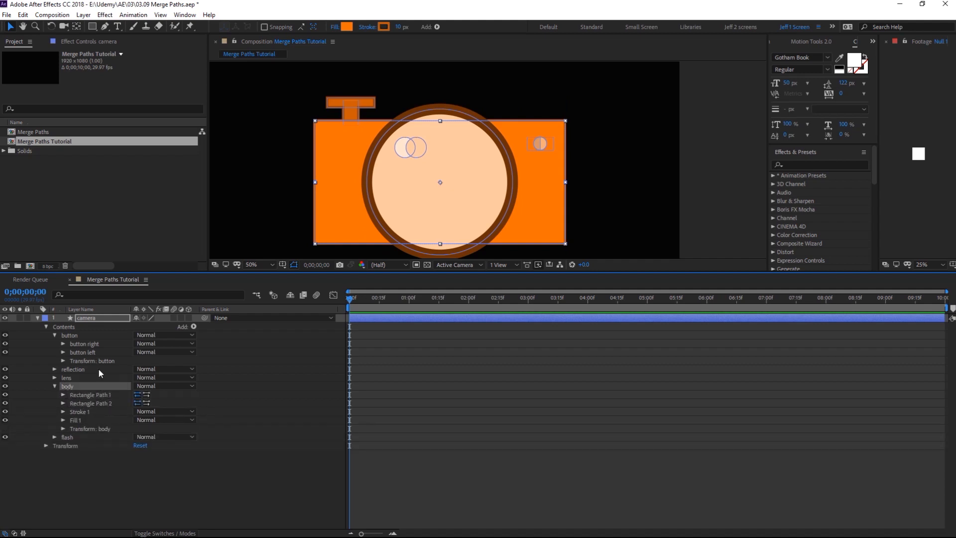
{"action": "left_click", "coordinate": [193, 327]}
{"action": "left_click", "coordinate": [225, 217]}
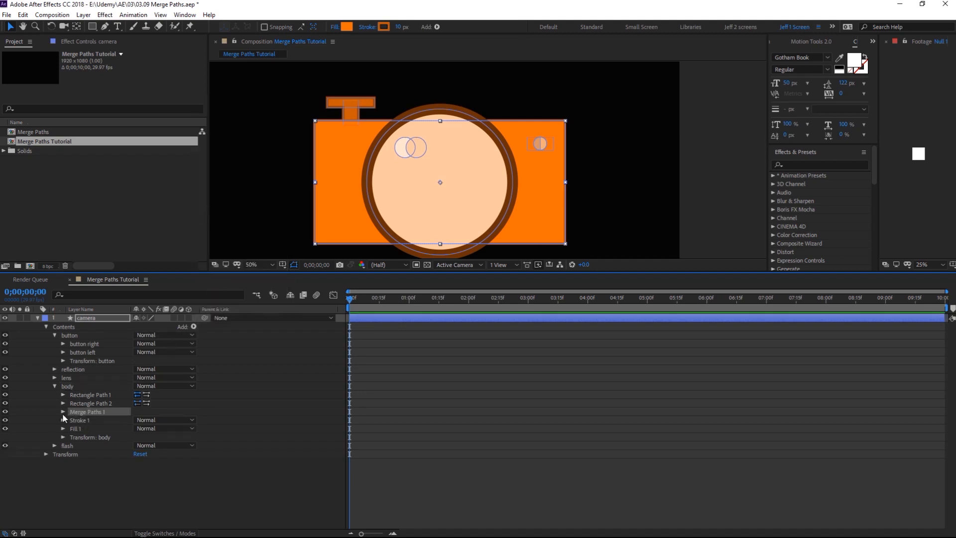
{"action": "left_click", "coordinate": [62, 412]}
{"action": "left_click", "coordinate": [155, 421]}
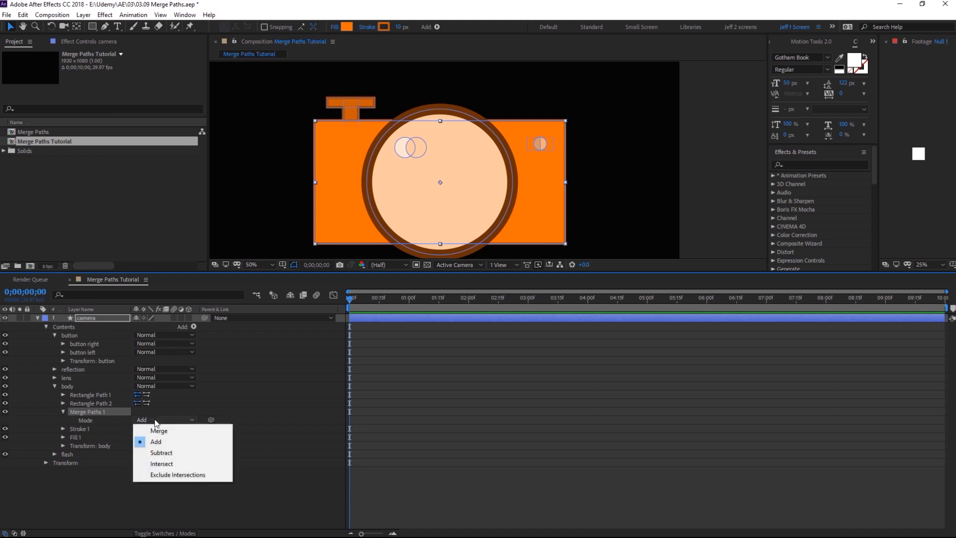
{"action": "left_click", "coordinate": [164, 452]}
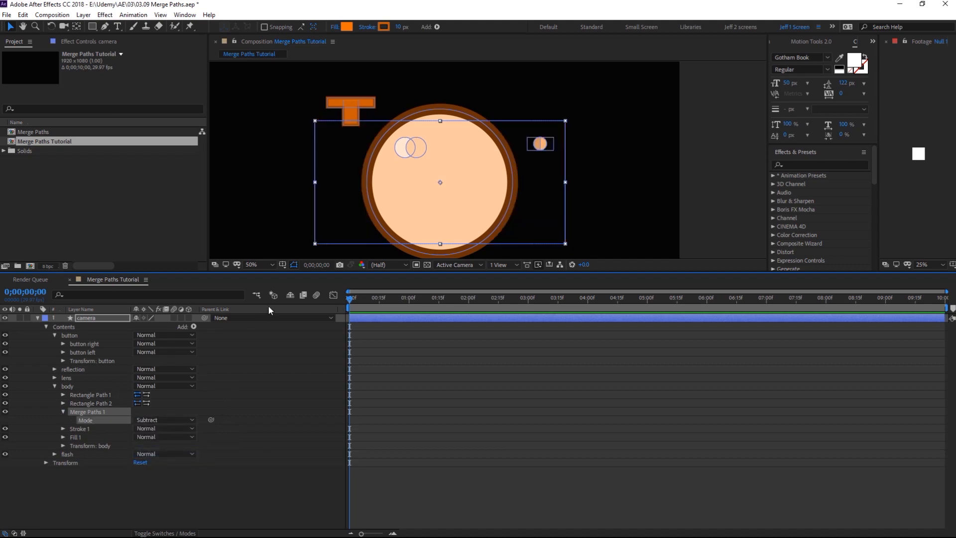
- Shift the body group's second rectangle path to position 500, 0 to cut away the right half of the body
{"action": "left_click", "coordinate": [62, 404]}
{"action": "left_click", "coordinate": [91, 405]}
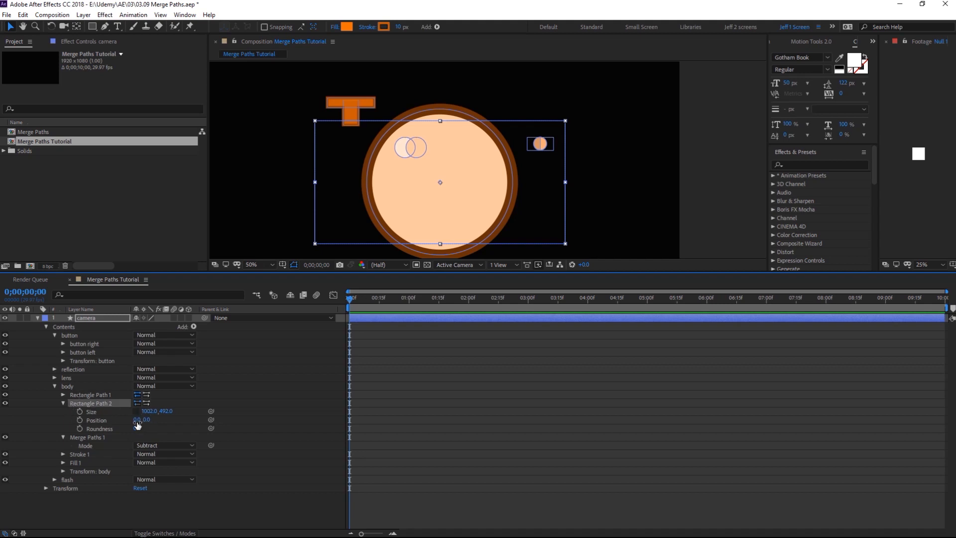
{"action": "left_click_drag", "start_coordinate": [136, 420], "coordinate": [348, 383]}
- Duplicate the body group and set the copy's second rectangle path position to -500, 0 to keep only the right half
{"action": "left_click", "coordinate": [67, 387]}
{"action": "key", "text": "ctrl+d"}
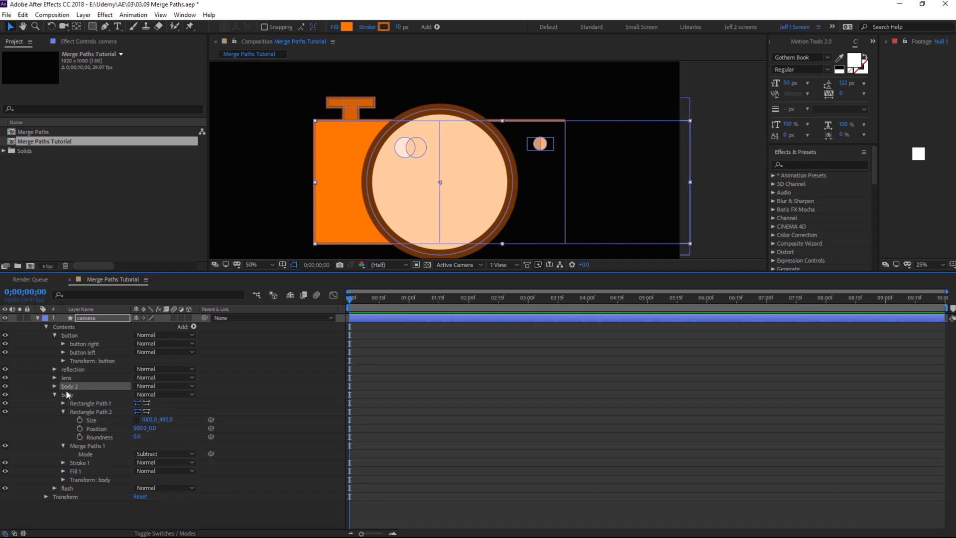
{"action": "left_click", "coordinate": [54, 386]}
{"action": "left_click", "coordinate": [63, 403]}
{"action": "left_click", "coordinate": [139, 420]}
{"action": "type", "text": "-500"}
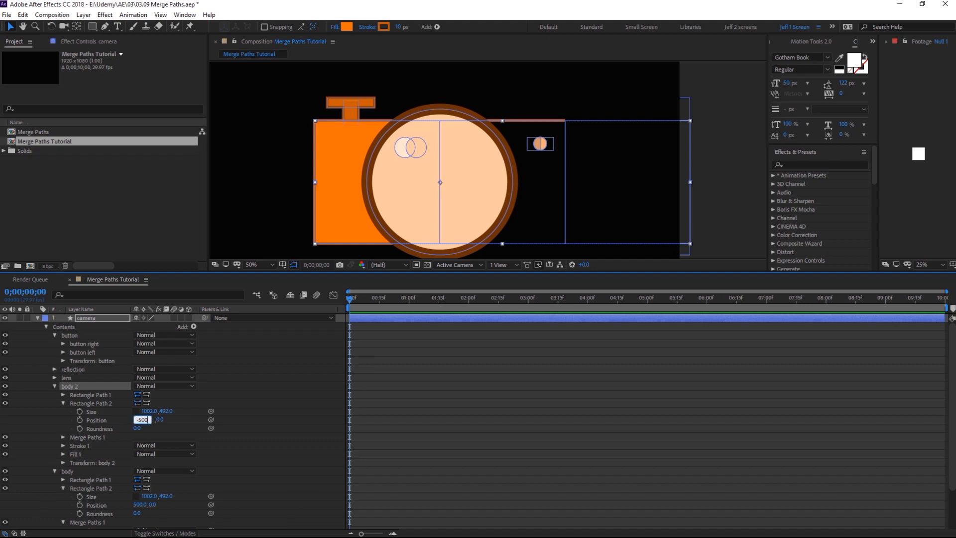
{"action": "key", "text": "Return"}
- Fill the duplicated body group, the camera's right half, with a lighter orange
{"action": "left_click", "coordinate": [68, 387]}
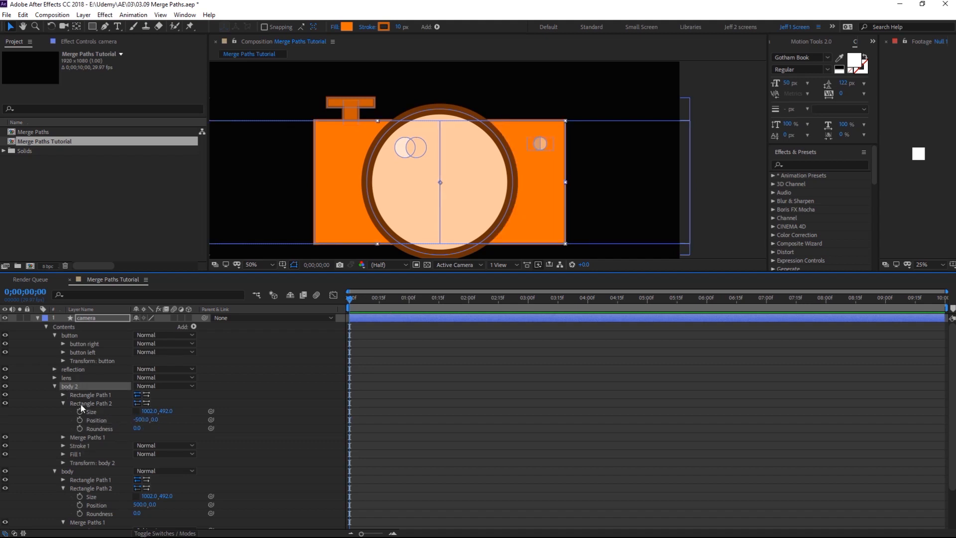
{"action": "left_click", "coordinate": [347, 27]}
{"action": "left_click", "coordinate": [376, 143]}
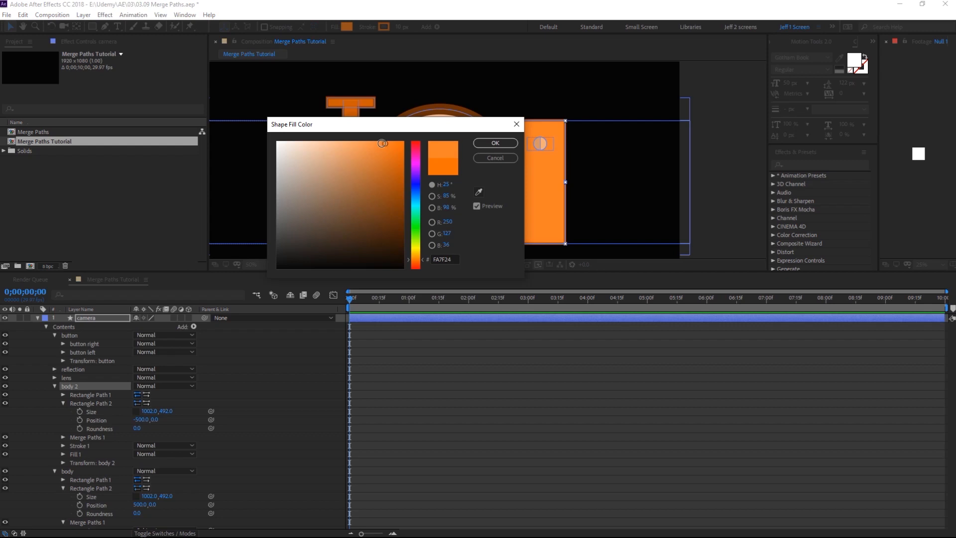
{"action": "left_click", "coordinate": [508, 144]}
{"action": "left_click", "coordinate": [368, 322]}
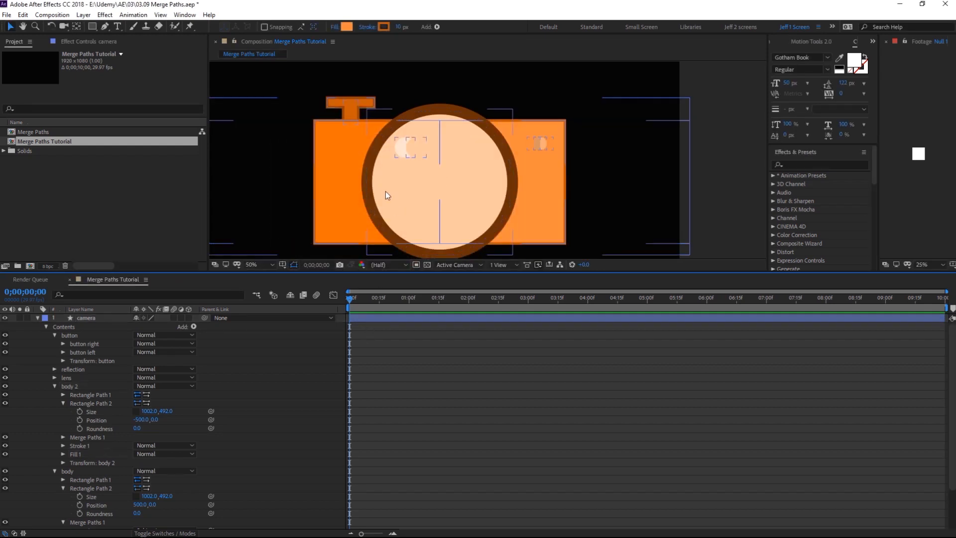
- Collapse the body 2, body and button groups of the camera layer
{"action": "left_click", "coordinate": [203, 321]}
{"action": "left_click", "coordinate": [55, 386]}
{"action": "left_click", "coordinate": [55, 394]}
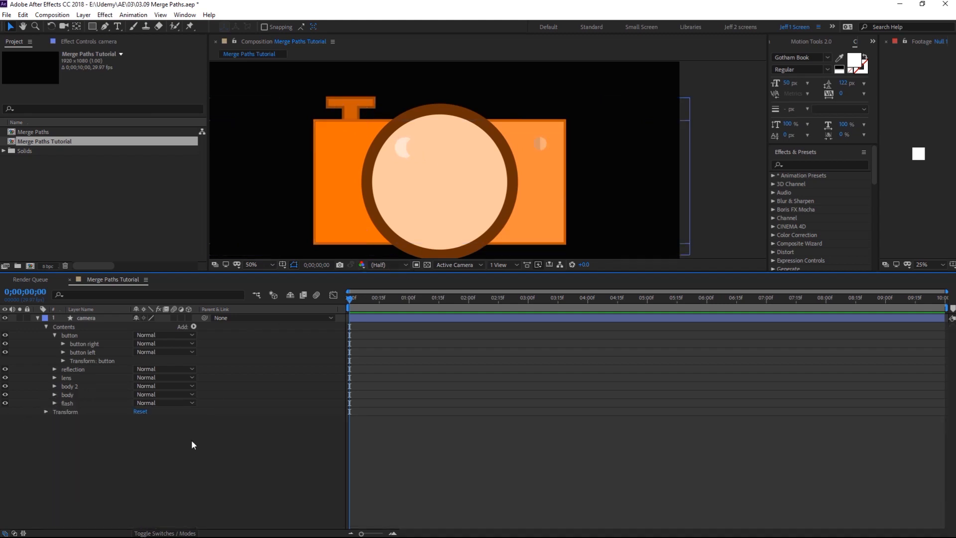
{"action": "left_click", "coordinate": [91, 342]}
{"action": "left_click", "coordinate": [54, 335]}
- Keyframe the flash group's Position at 0;00;00;00, then lower it to -356, -253 at 0;00;00;10
{"action": "left_click", "coordinate": [42, 377]}
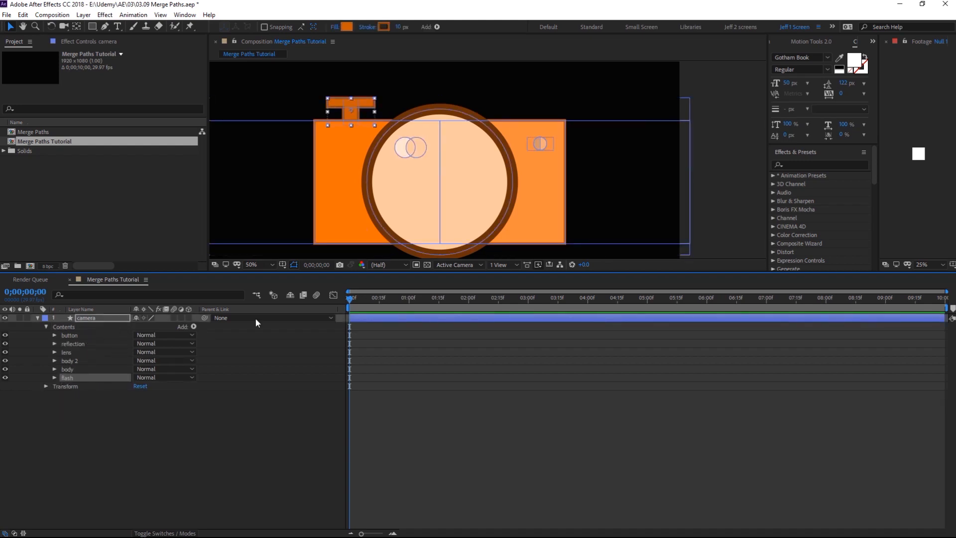
{"action": "double_click", "coordinate": [83, 378]}
{"action": "left_click", "coordinate": [83, 429]}
{"action": "left_click", "coordinate": [64, 429]}
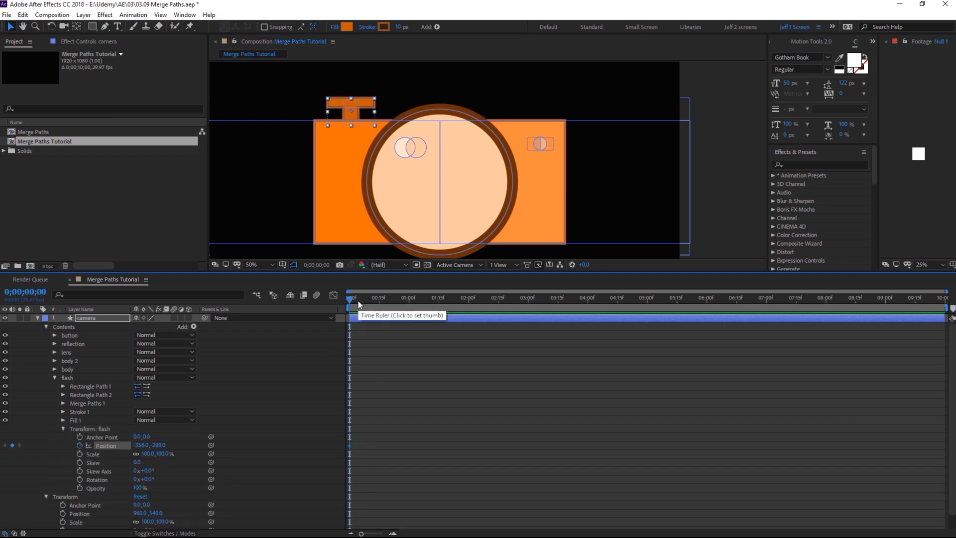
{"action": "key", "text": "shift+Page_Down"}
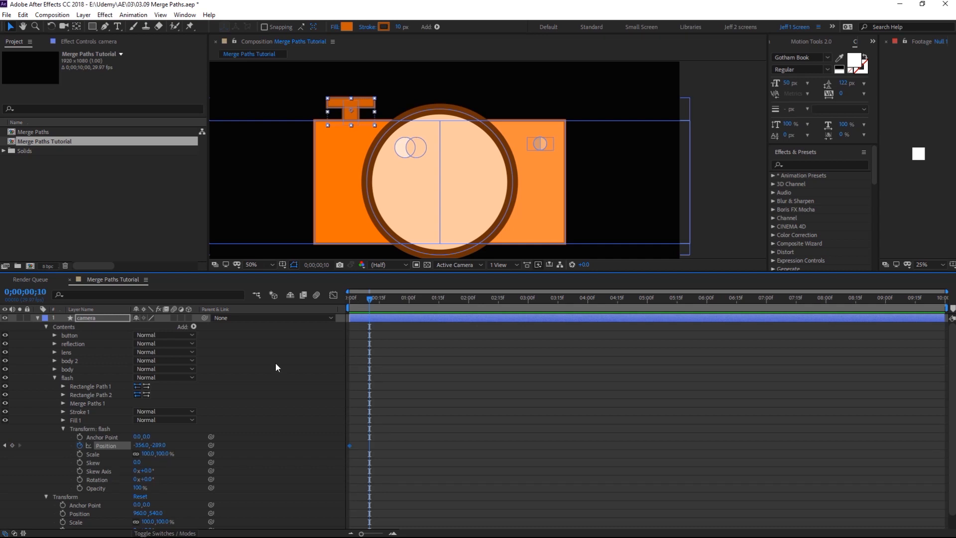
{"action": "left_click_drag", "start_coordinate": [161, 445], "coordinate": [177, 443]}
- Copy the flash's first Position keyframe to 0;00;00;20 so it returns to its raised position
{"action": "key", "text": "shift+Page_Down"}
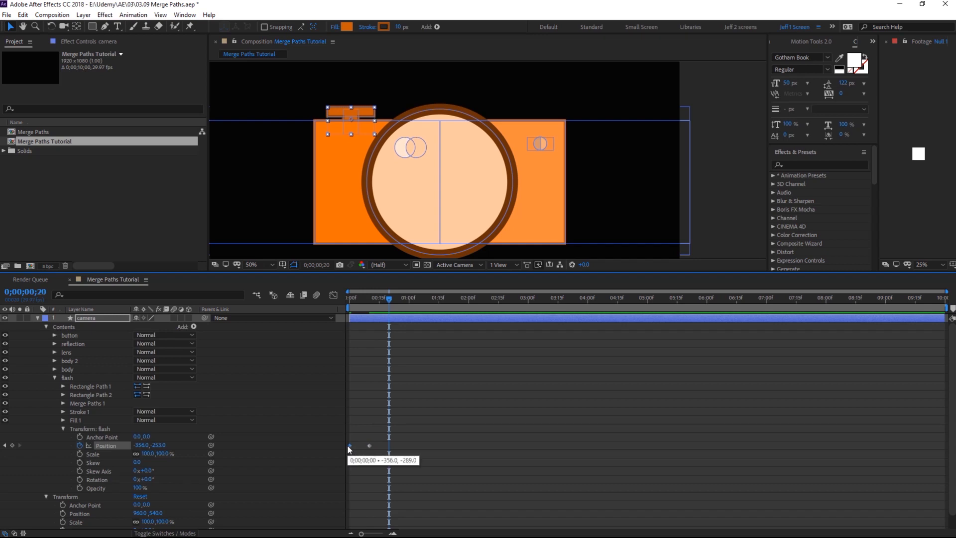
{"action": "key", "text": "ctrl+c"}
{"action": "key", "text": "ctrl+v"}
- Apply Easy Ease to the flash's three Position keyframes and shift them so they start at 0;00;00;28
{"action": "left_click_drag", "start_coordinate": [419, 429], "coordinate": [348, 450]}
{"action": "right_click", "coordinate": [390, 446]}
{"action": "mouse_move", "coordinate": [434, 444]}
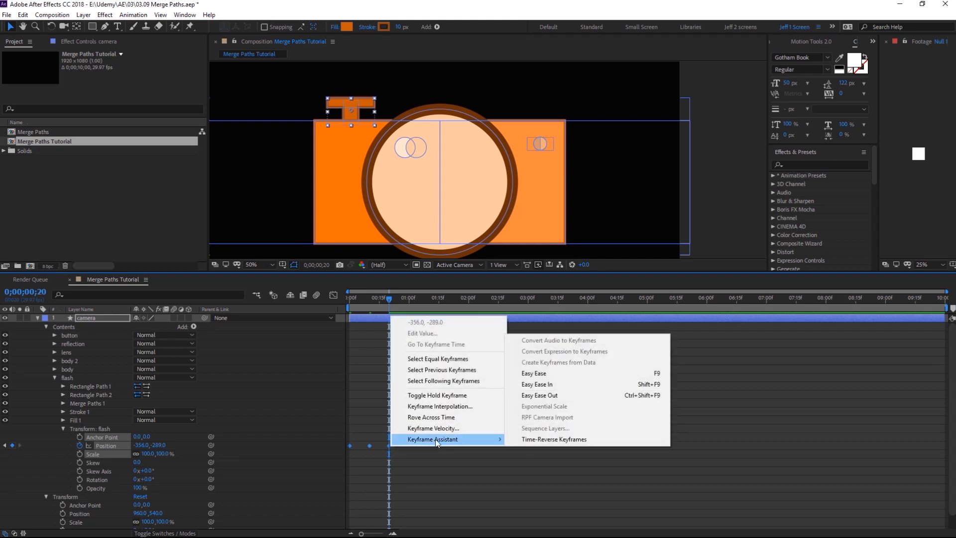
{"action": "left_click", "coordinate": [543, 375]}
{"action": "left_click_drag", "start_coordinate": [369, 451], "coordinate": [423, 446]}
- Shorten the work area to end at about 0;00;02;13 and preview the flash animation
{"action": "left_click", "coordinate": [517, 354]}
{"action": "key", "text": "space"}
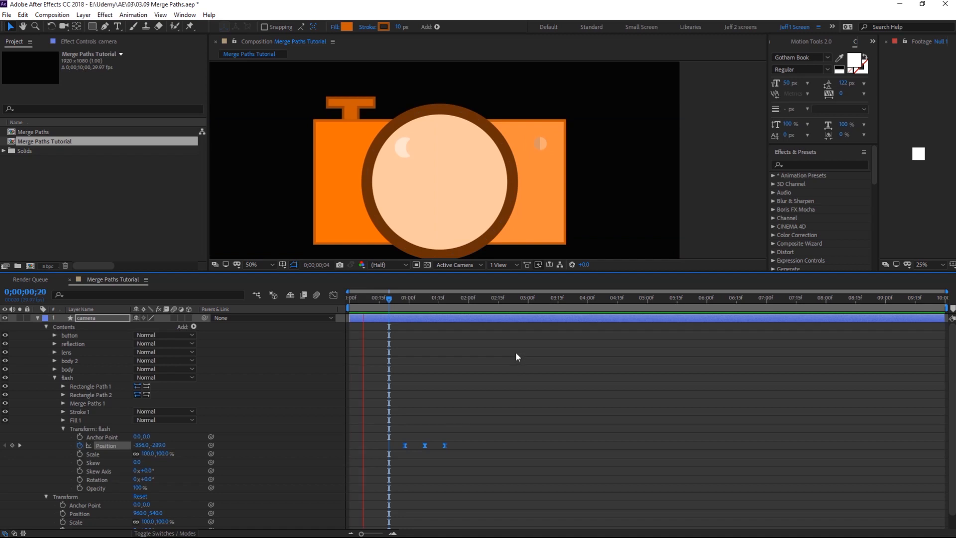
{"action": "left_click", "coordinate": [492, 298]}
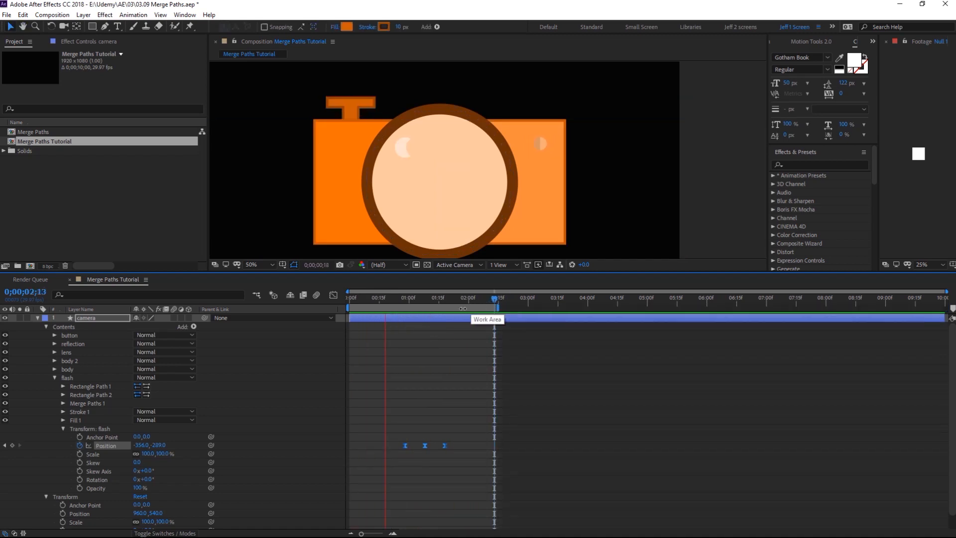
{"action": "key", "text": "space"}
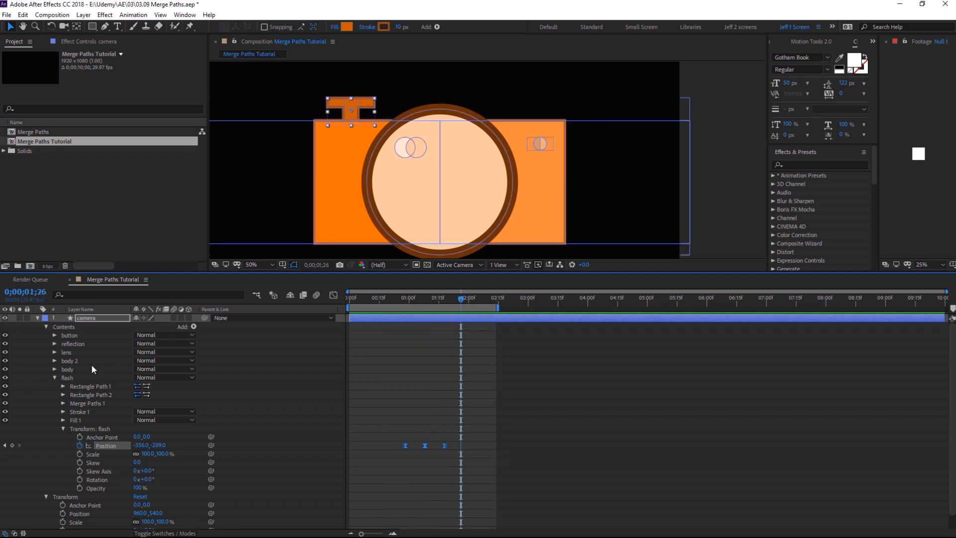
- Keyframe the fill Color of both the right and left button halves at 0;00;00;28
{"action": "left_click", "coordinate": [67, 377]}
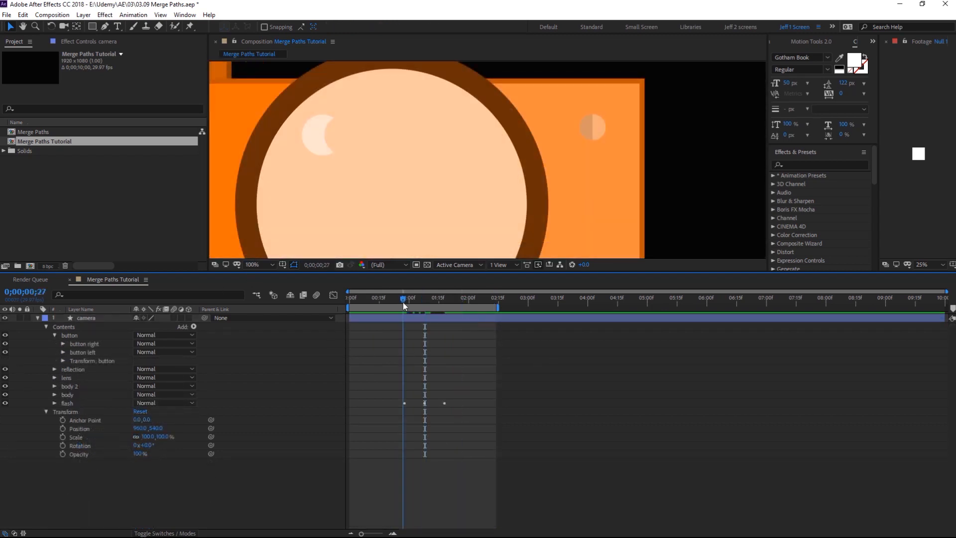
{"action": "left_click", "coordinate": [405, 300]}
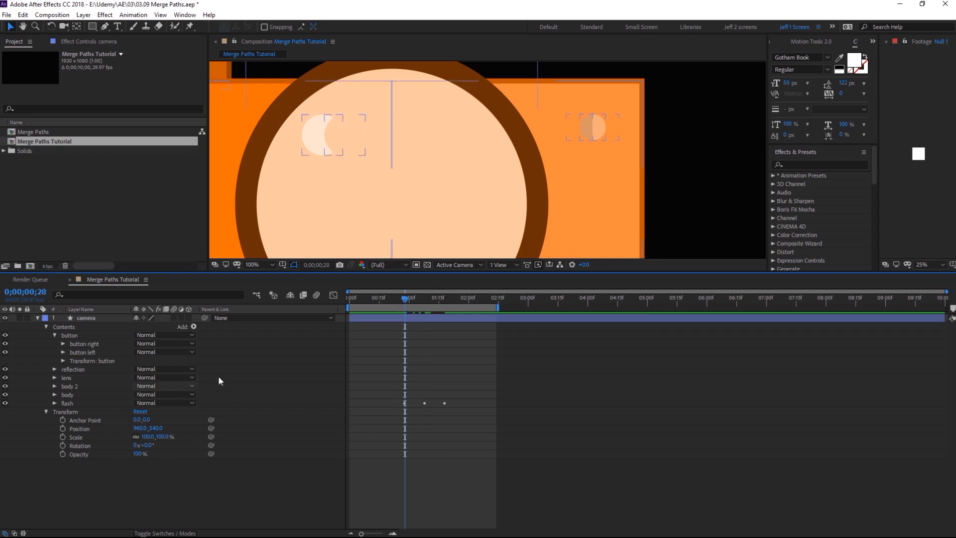
{"action": "scroll", "coordinate": [374, 153], "scroll_direction": "down", "scroll_amount": 2}
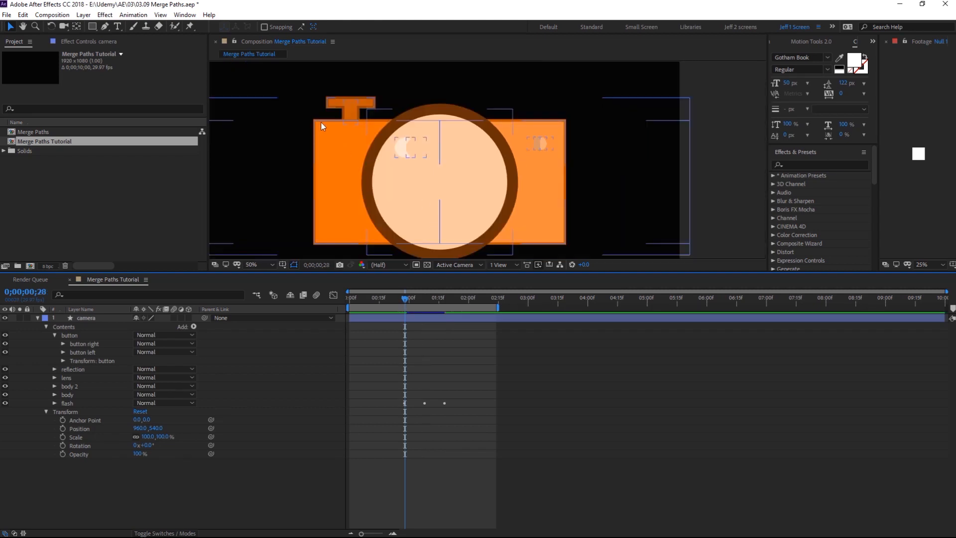
{"action": "left_click", "coordinate": [64, 344]}
{"action": "left_click", "coordinate": [64, 395]}
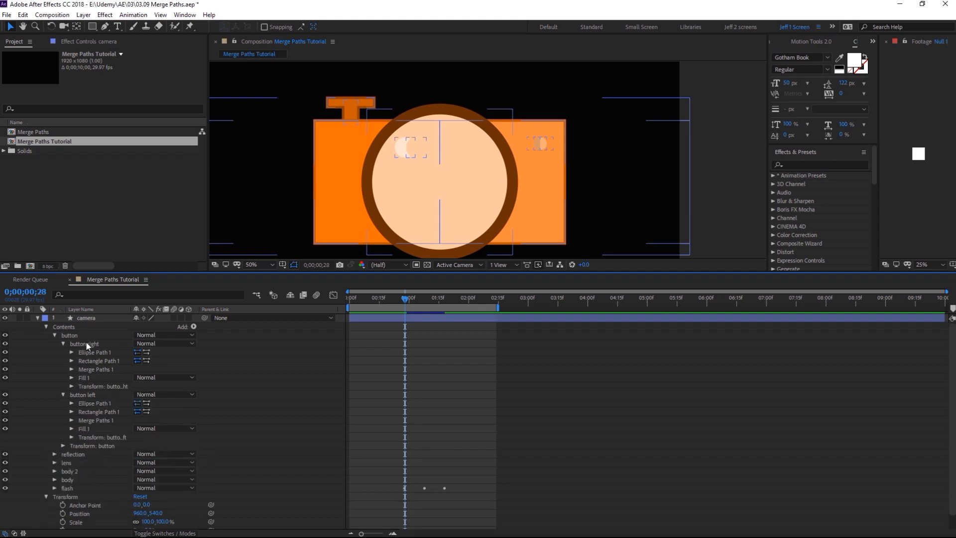
{"action": "left_click", "coordinate": [71, 378]}
{"action": "scroll", "coordinate": [120, 405], "scroll_direction": "down", "scroll_amount": 1}
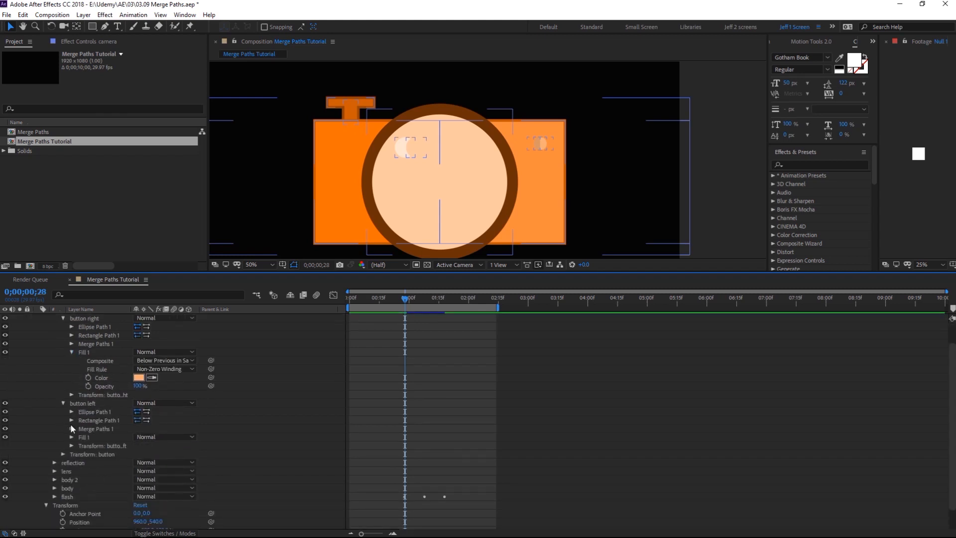
{"action": "left_click", "coordinate": [72, 437]}
{"action": "scroll", "coordinate": [369, 409], "scroll_direction": "down", "scroll_amount": 2}
{"action": "left_click", "coordinate": [413, 318]}
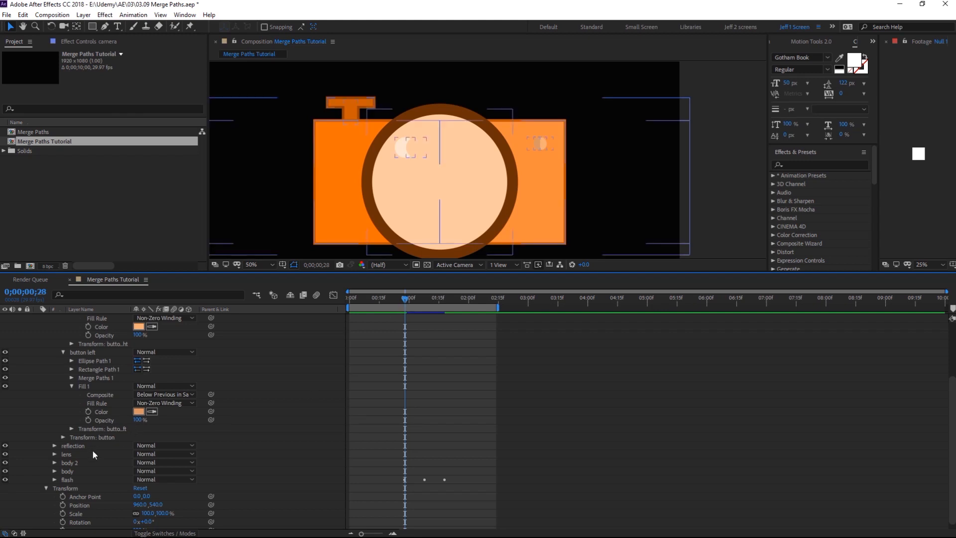
{"action": "left_click", "coordinate": [88, 328]}
{"action": "left_click", "coordinate": [89, 412]}
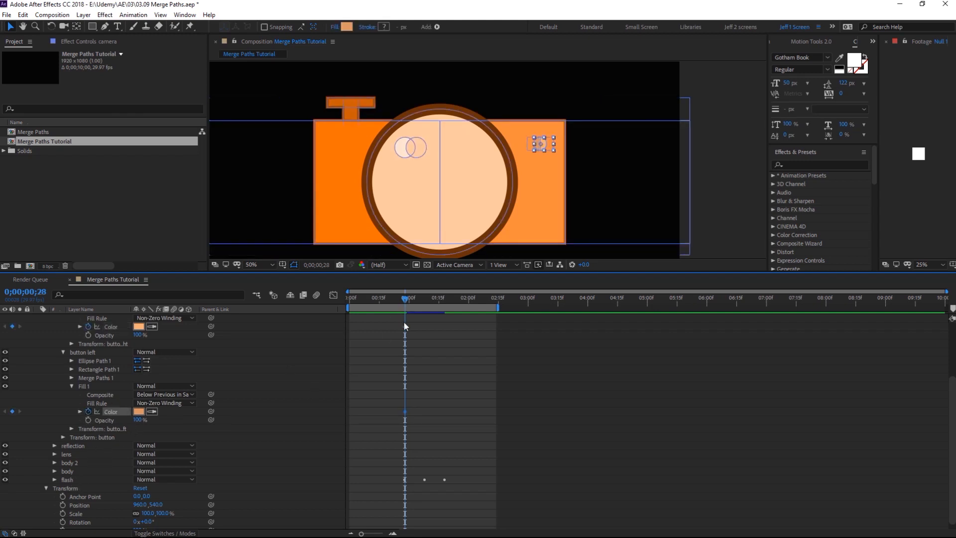
- At 0;00;01;08, sample the body's darker orange for the button's right half and the pale lens reflection for its left half
{"action": "left_click_drag", "start_coordinate": [423, 304], "coordinate": [426, 305]}
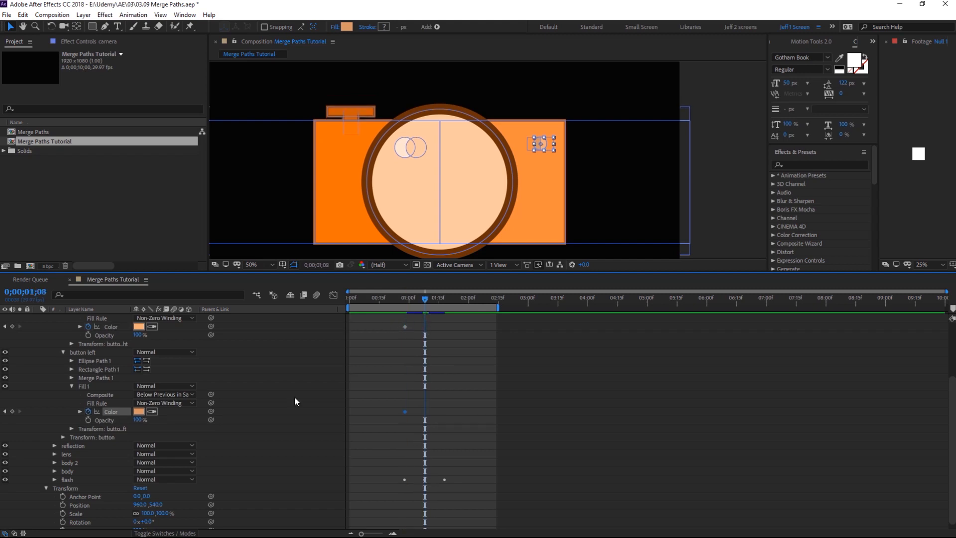
{"action": "left_click", "coordinate": [151, 327]}
{"action": "left_click", "coordinate": [344, 180]}
{"action": "left_click", "coordinate": [152, 413]}
{"action": "left_click", "coordinate": [402, 156]}
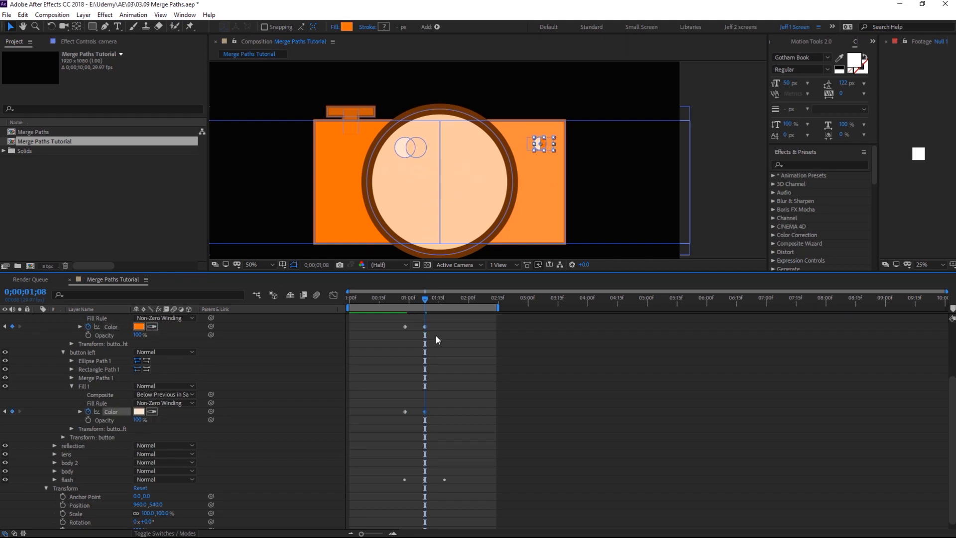
- Copy the first Color keyframe of both button halves to 0;00;01;18 to restore their original colors
{"action": "left_click", "coordinate": [444, 298]}
{"action": "left_click_drag", "start_coordinate": [415, 318], "coordinate": [380, 422]}
{"action": "left_click", "coordinate": [408, 330]}
{"action": "left_click", "coordinate": [405, 327]}
{"action": "key", "text": "ctrl+c"}
{"action": "key", "text": "ctrl+v"}
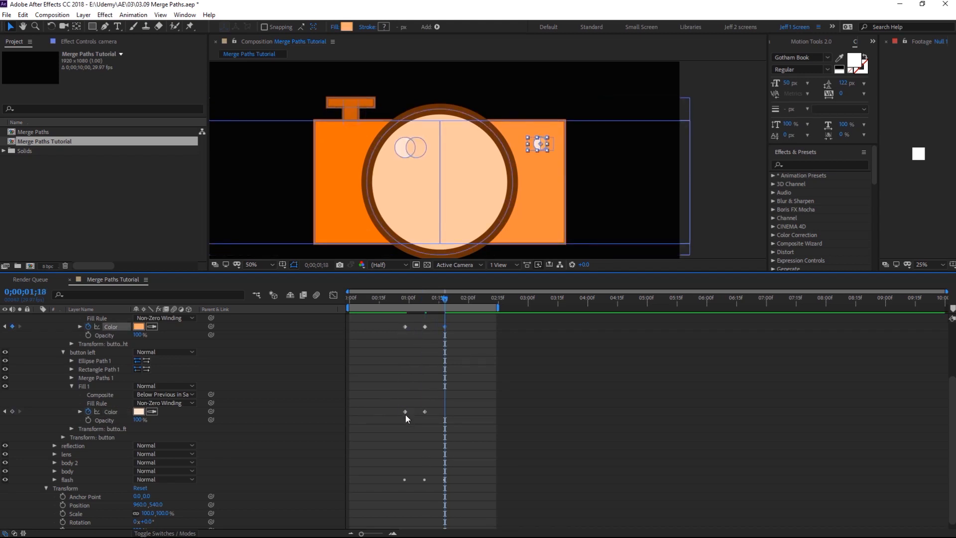
{"action": "left_click", "coordinate": [405, 412]}
{"action": "key", "text": "ctrl+c"}
{"action": "key", "text": "ctrl+v"}
- Preview the button color change together with the flash movement
{"action": "left_click_drag", "start_coordinate": [408, 297], "coordinate": [470, 298]}
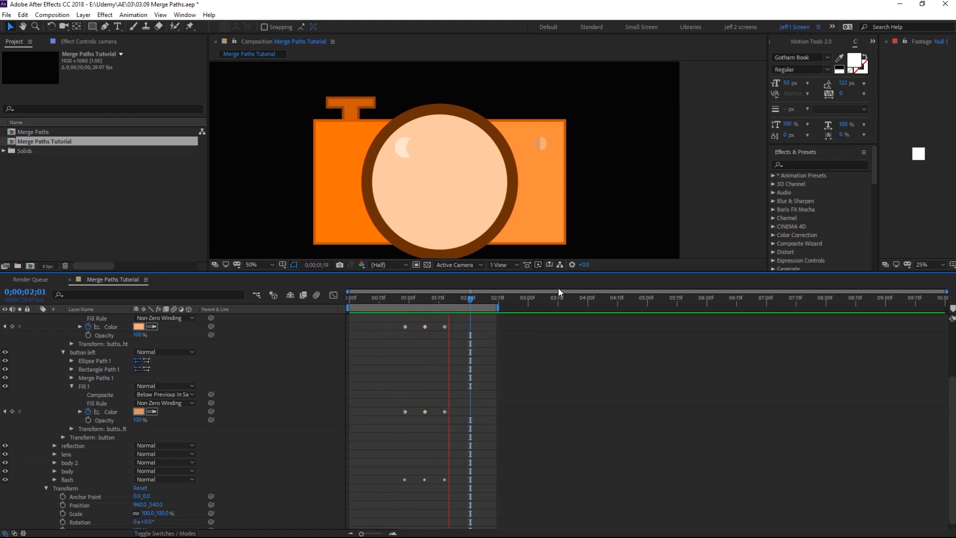
{"action": "key", "text": "space"}
{"action": "scroll", "coordinate": [448, 330], "scroll_direction": "up", "scroll_amount": 3}
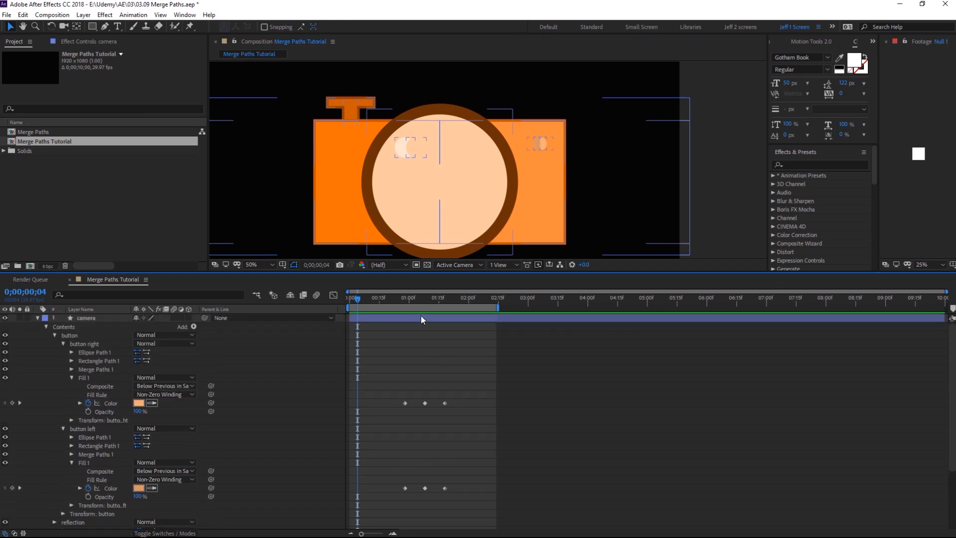
- Show only the camera layer's keyframed properties and compress all keyframes in time so the last ones fall at about 0;00;01;07
{"action": "left_click", "coordinate": [422, 319]}
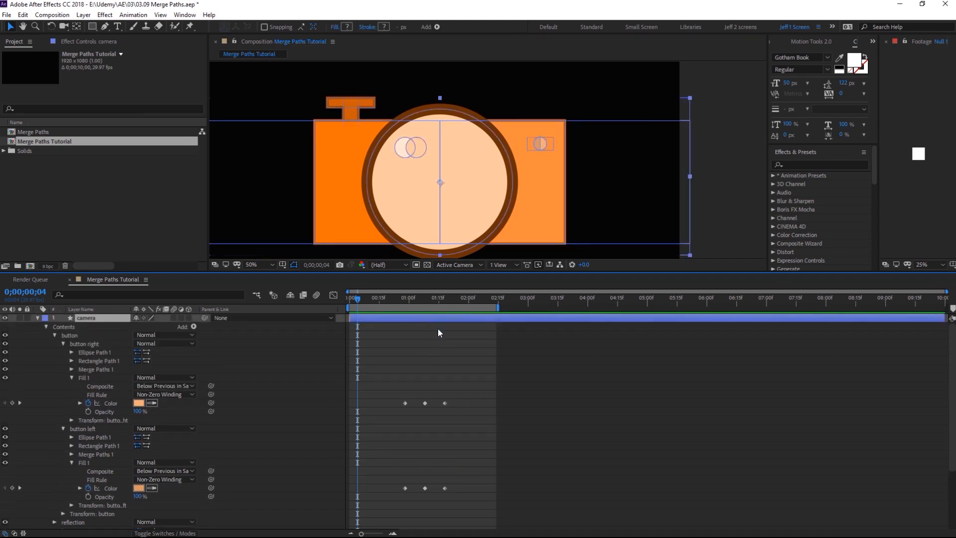
{"action": "key", "text": "u"}
{"action": "left_click_drag", "start_coordinate": [432, 324], "coordinate": [458, 329]}
{"action": "left_click_drag", "start_coordinate": [444, 369], "coordinate": [422, 369]}
- Apply Easy Ease to all Color and Position keyframes of the camera layer
{"action": "left_click_drag", "start_coordinate": [436, 323], "coordinate": [398, 369]}
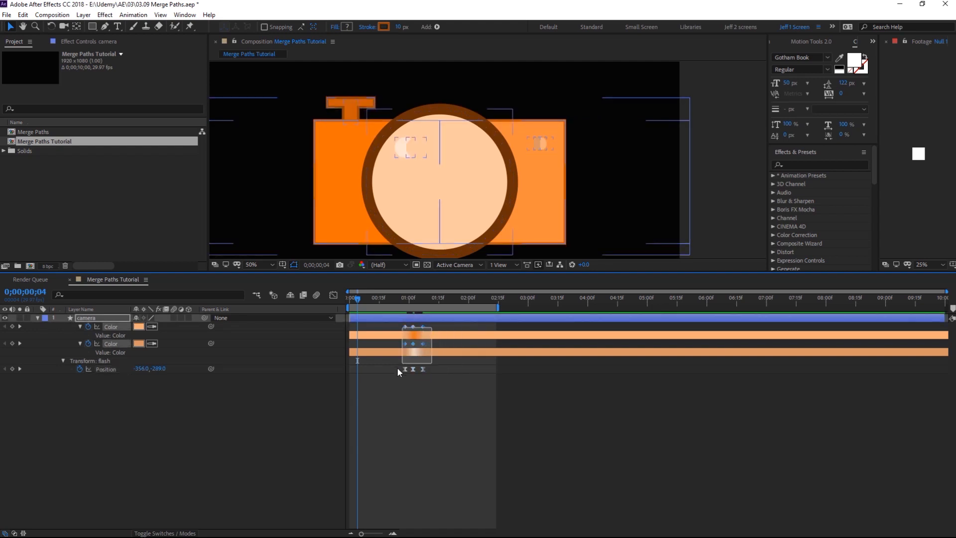
{"action": "right_click", "coordinate": [413, 326]}
{"action": "mouse_move", "coordinate": [468, 449]}
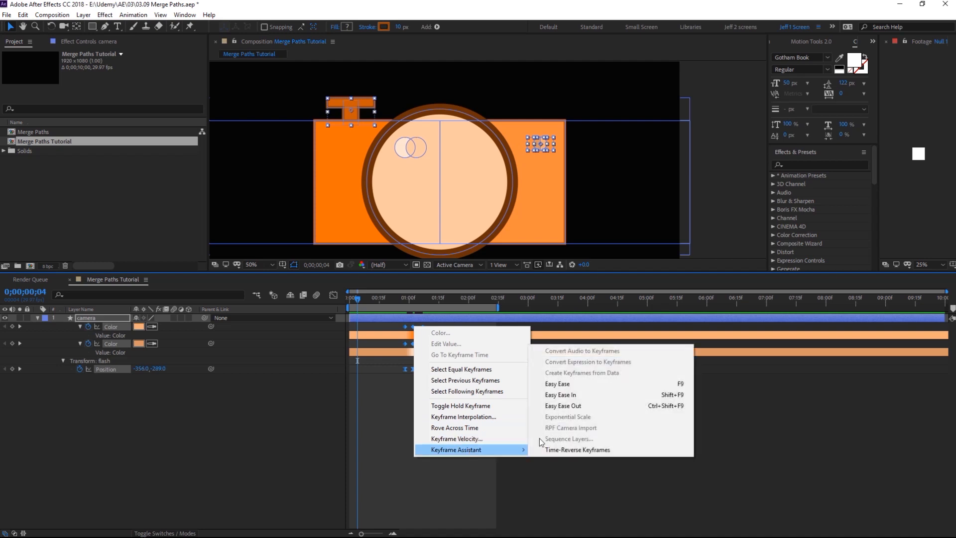
{"action": "left_click", "coordinate": [555, 381]}
{"action": "left_click", "coordinate": [502, 418]}
- Preview the eased animation and view the whole composition frame
{"action": "key", "text": "space"}
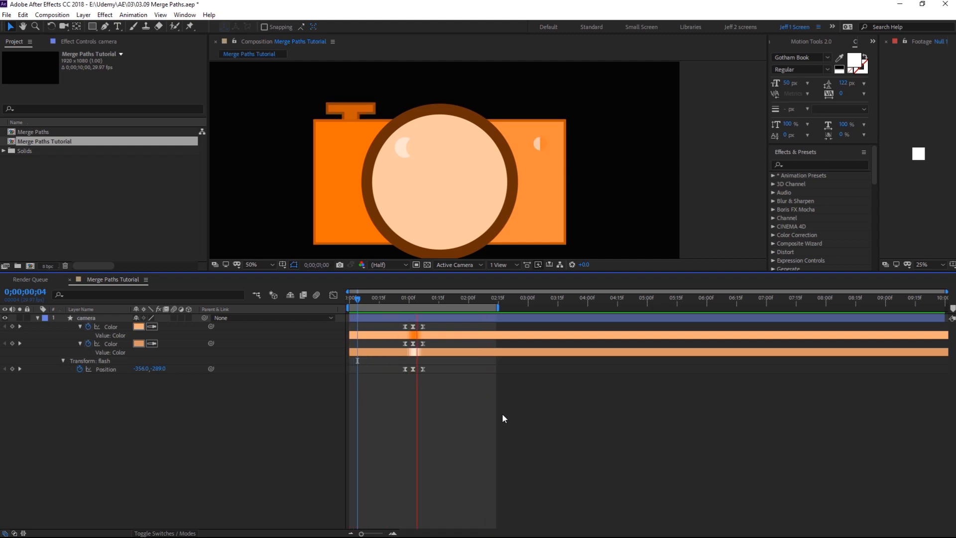
{"action": "key", "text": "space"}
{"action": "key", "text": "comma"}
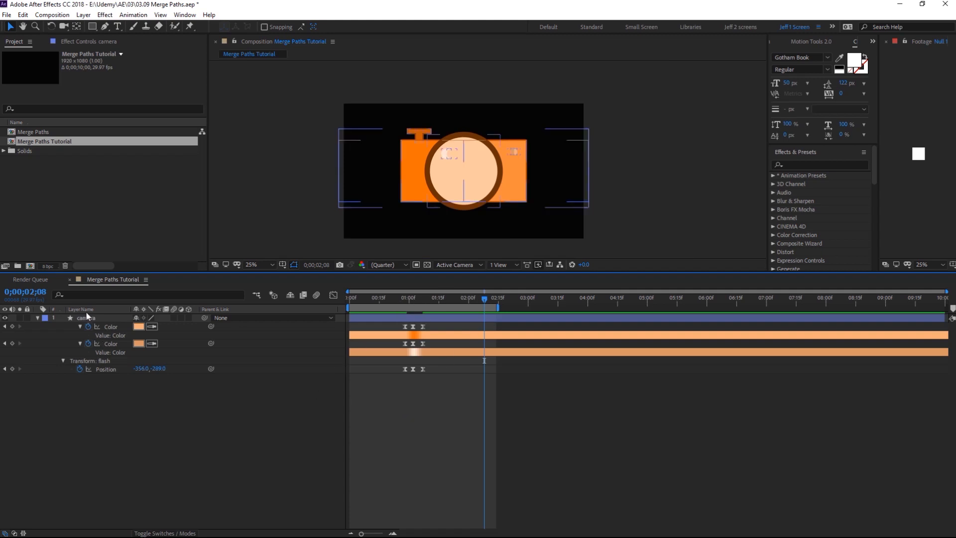
- Switch the camera layer from its keyframed properties back to the list of its shape groups
{"action": "left_click", "coordinate": [37, 317]}
{"action": "left_click", "coordinate": [37, 316]}
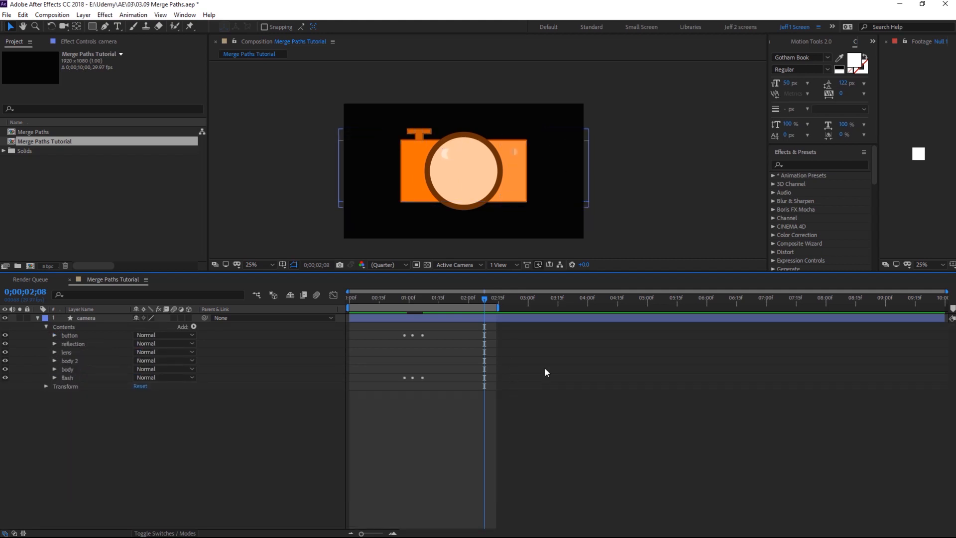
{"action": "key", "text": "period"}
{"action": "left_click", "coordinate": [188, 427]}
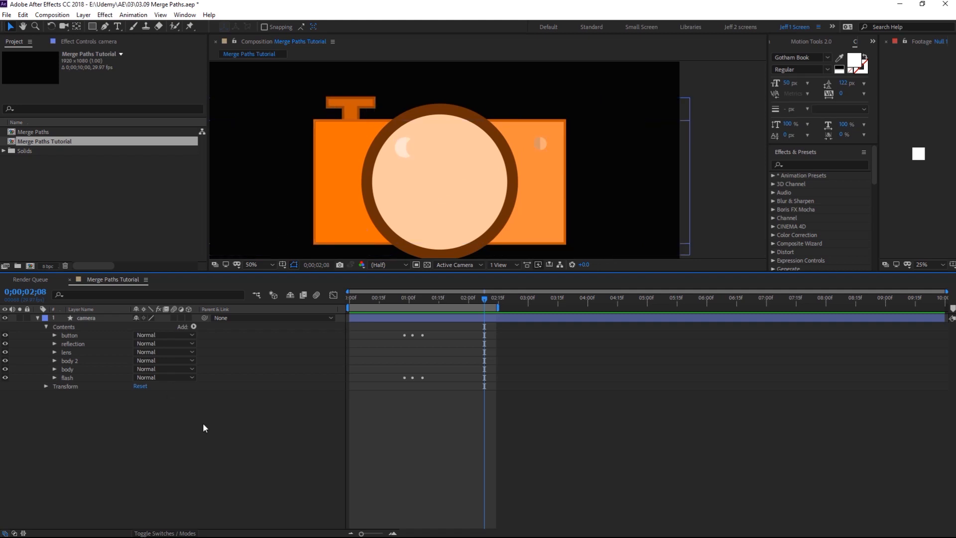